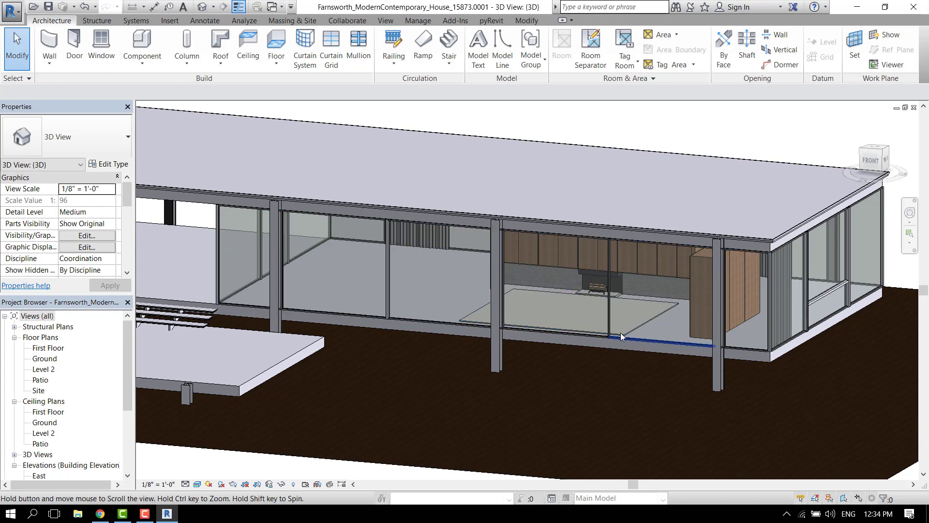
Orbit and pan the 3D view to face the house's glass curtain wall from the front
middle_click_drag(620, 333, 625, 315)
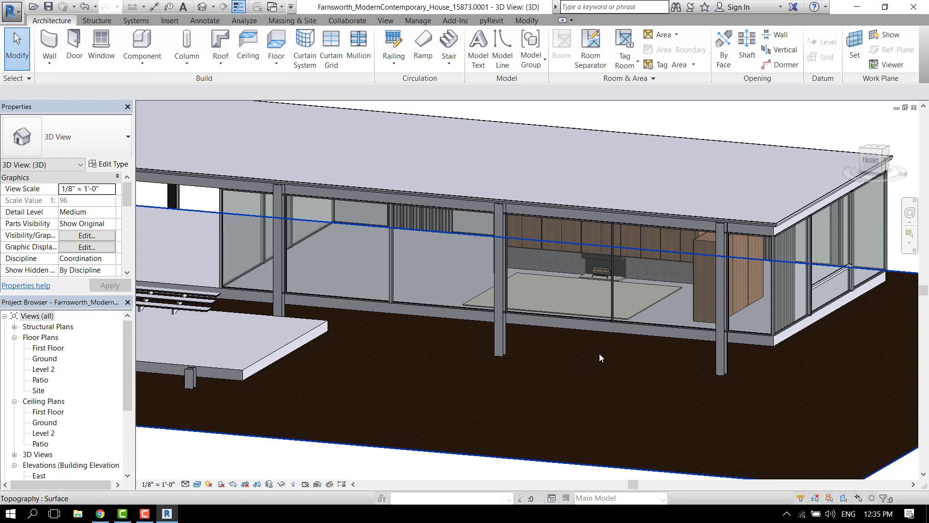
mouse_move(619, 348)
middle_mouse_down("shift")
mouse_move(691, 315)
mouse_move(709, 332)
mouse_move(649, 346)
mouse_move(601, 340)
mouse_move(617, 344)
middle_mouse_up("shift")
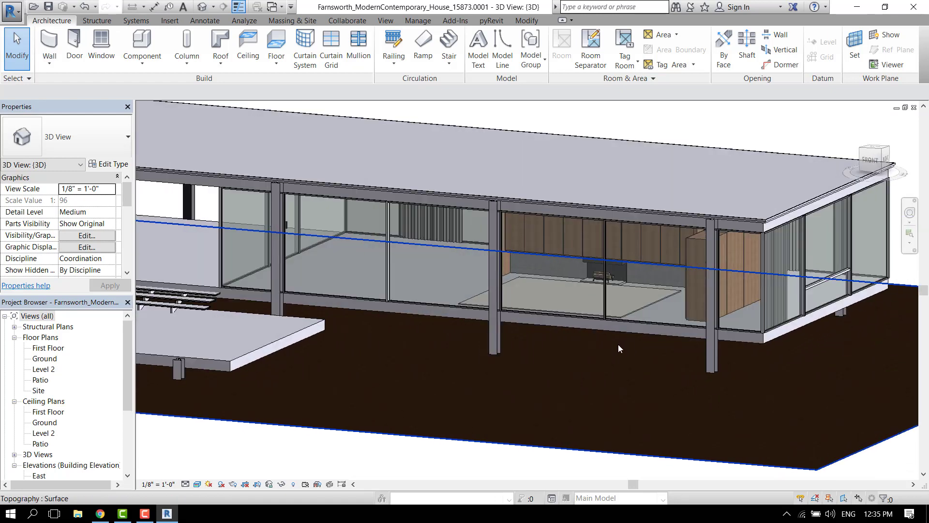
middle_click_drag(564, 271, 394, 249, "shift")
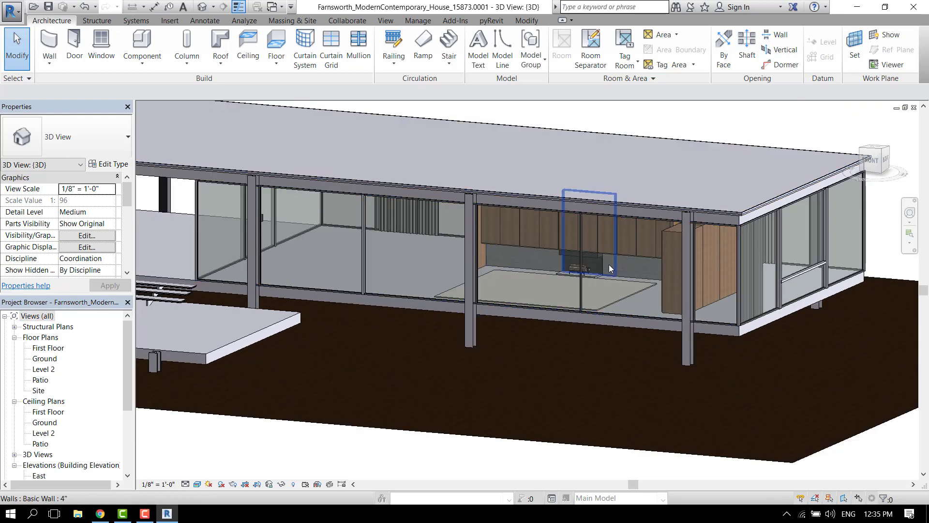
scroll(604, 269, "up", 1)
middle_click_drag(483, 228, 313, 260, "shift")
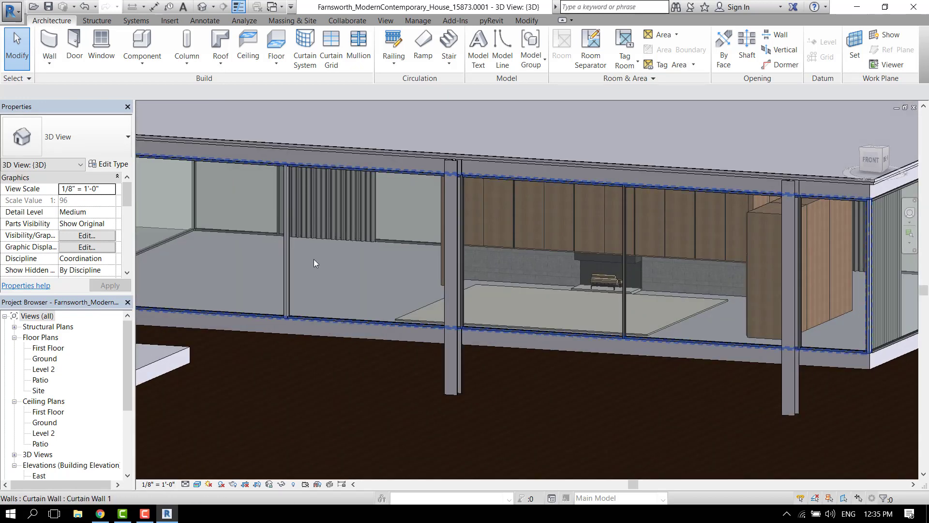
middle_click_drag(428, 312, 503, 317, "shift")
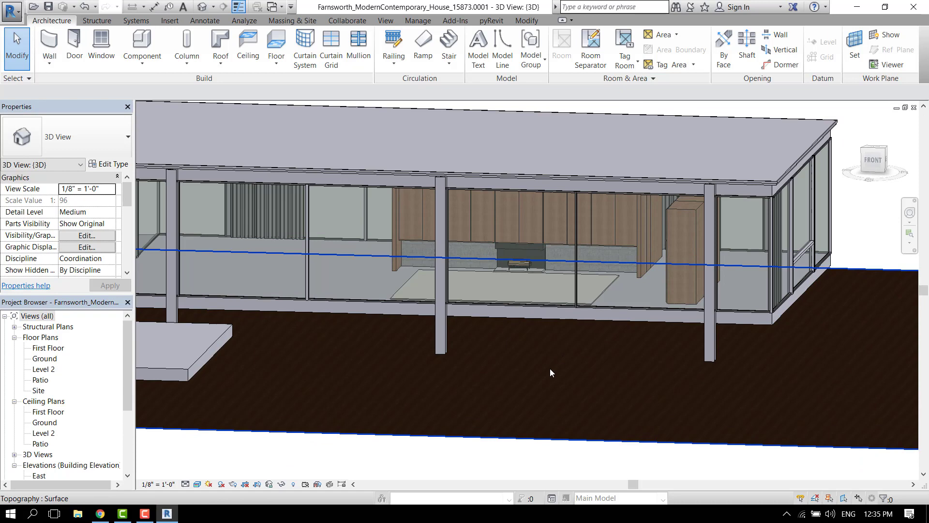
Set the project's length format to Meters, rounded to 0 decimal places, through the UN Project Units dialog
key("u")
key("n")
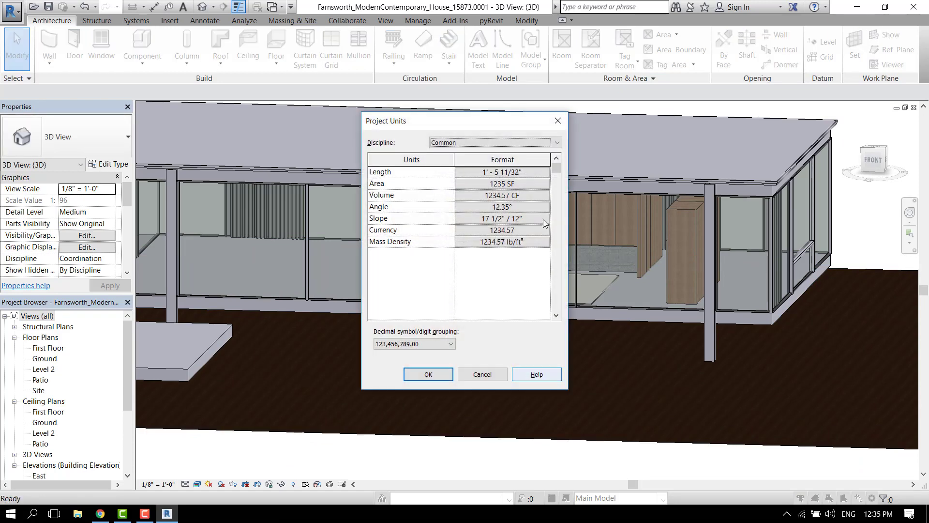
left_click(525, 175)
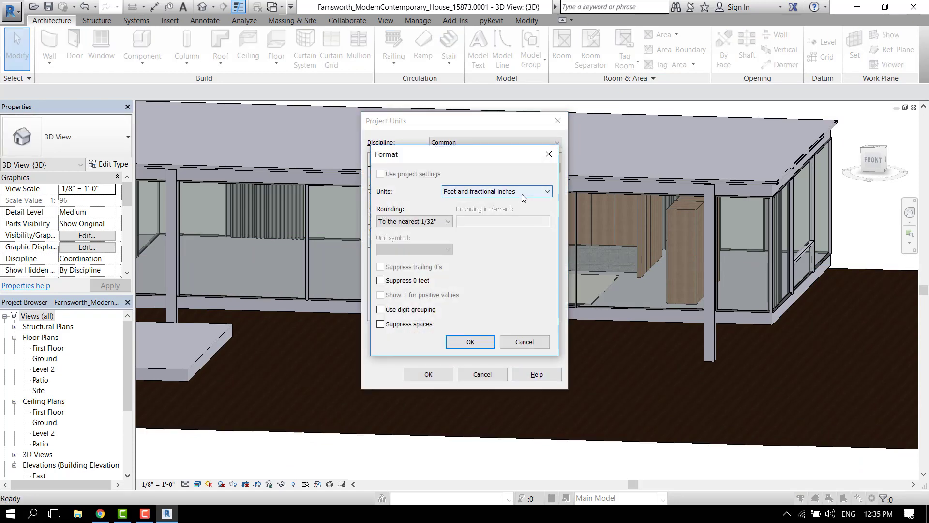
left_click(525, 193)
left_click(464, 233)
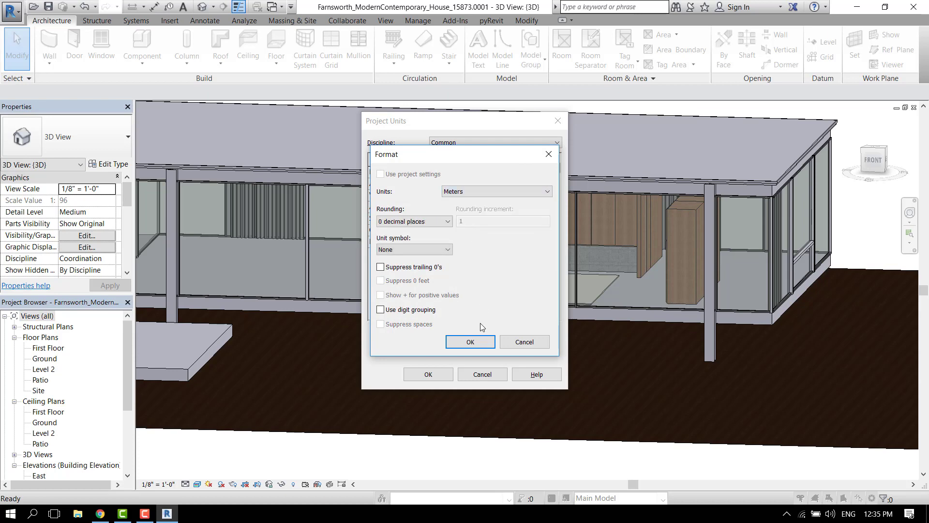
left_click(475, 342)
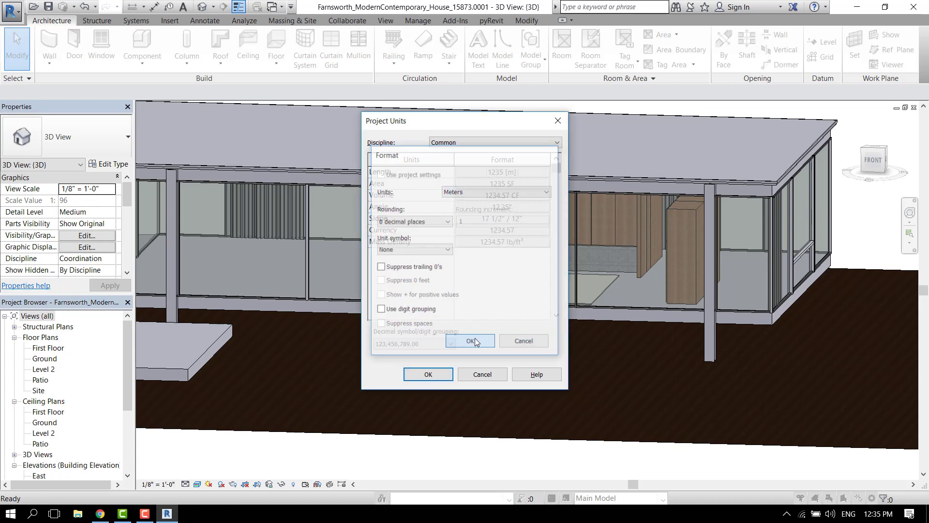
left_click(428, 374)
Select the front glass curtain wall and bring up its Curtain Wall 1 type properties
scroll(622, 295, "up", 2)
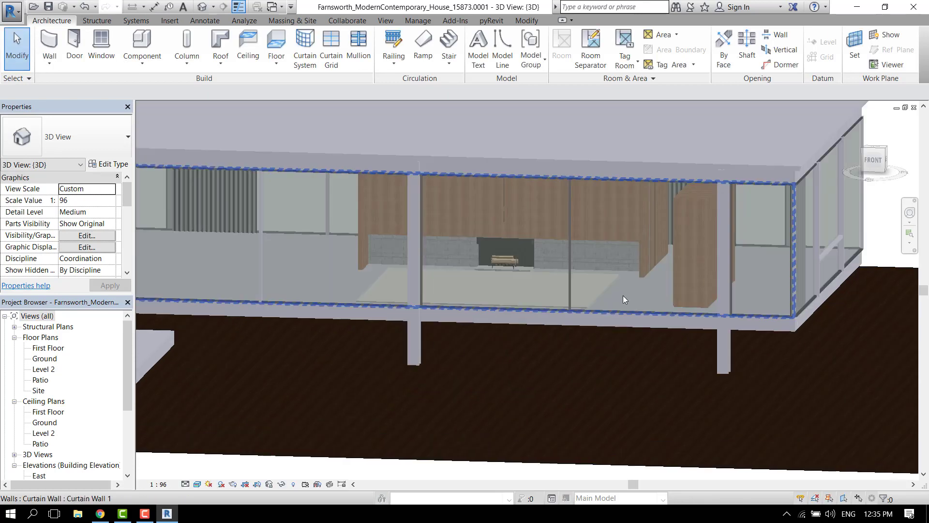
left_click(629, 300)
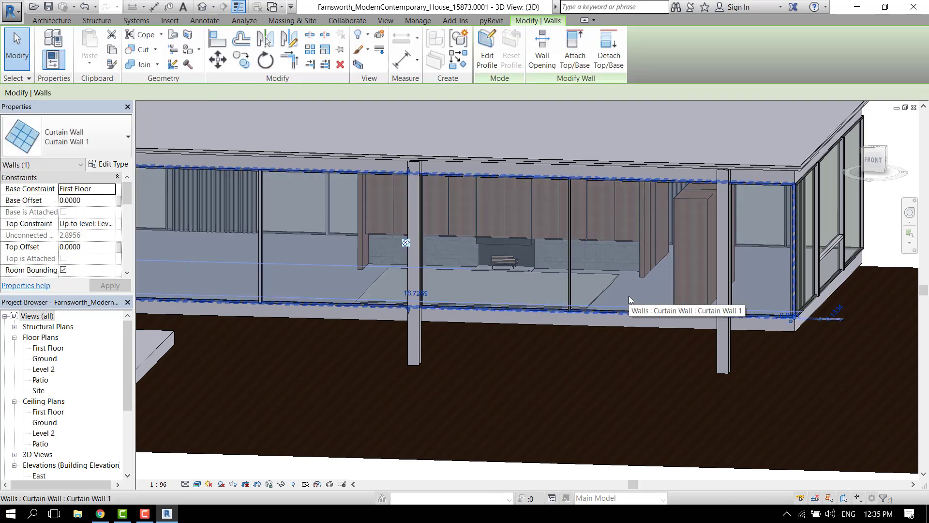
left_click(107, 164)
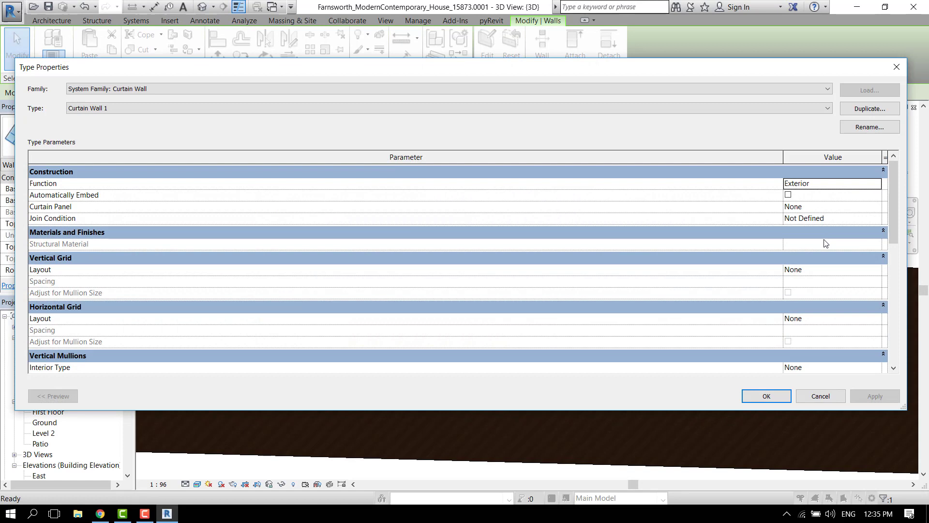
left_click_drag(844, 75, 841, 69)
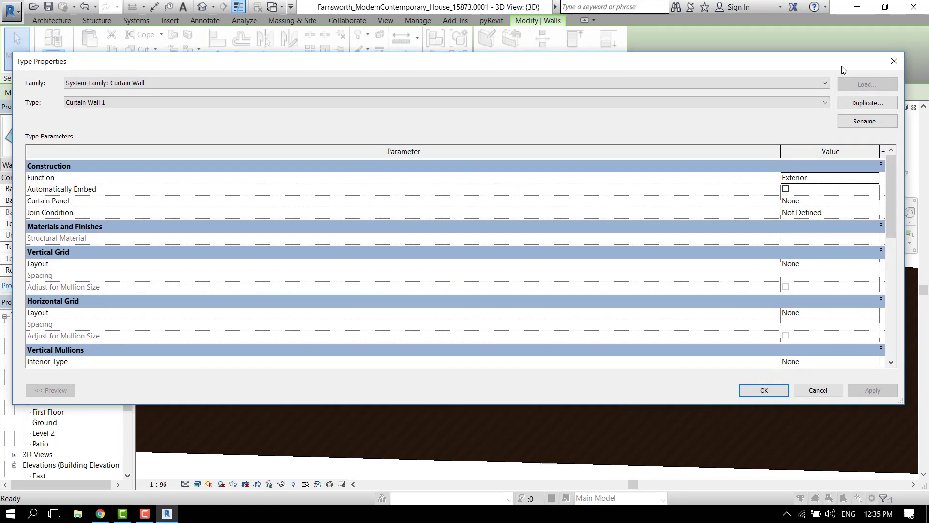
left_click_drag(907, 144, 864, 144)
left_click_drag(687, 65, 693, 54)
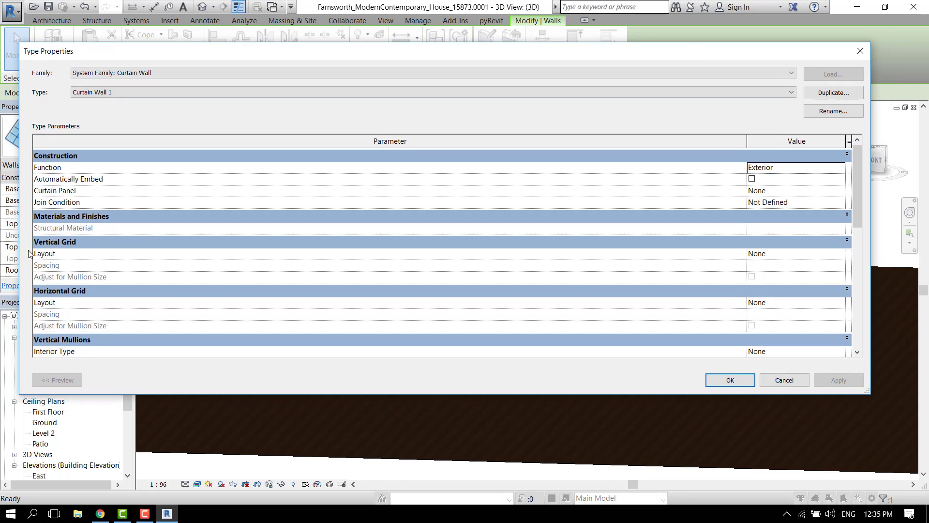
Set both the vertical and horizontal grid layouts to Fixed Distance
left_click(764, 254)
left_click(841, 254)
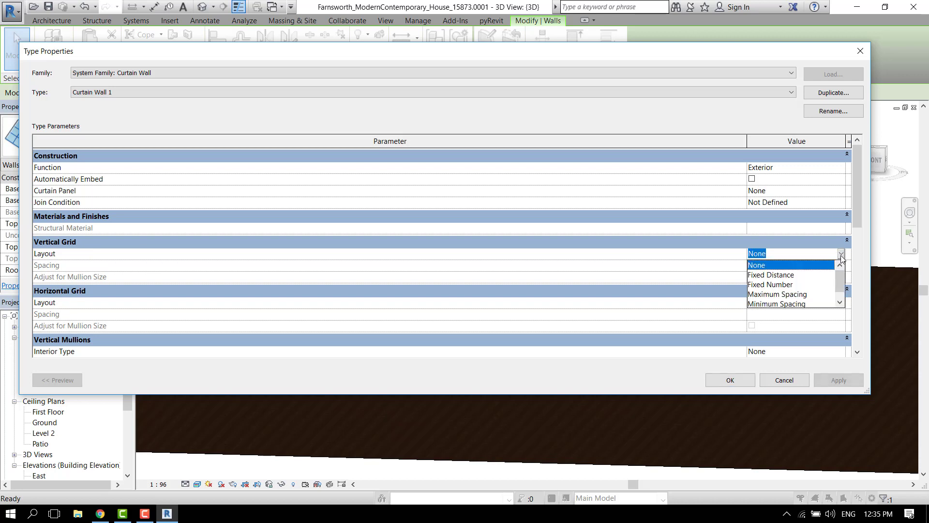
left_click(789, 275)
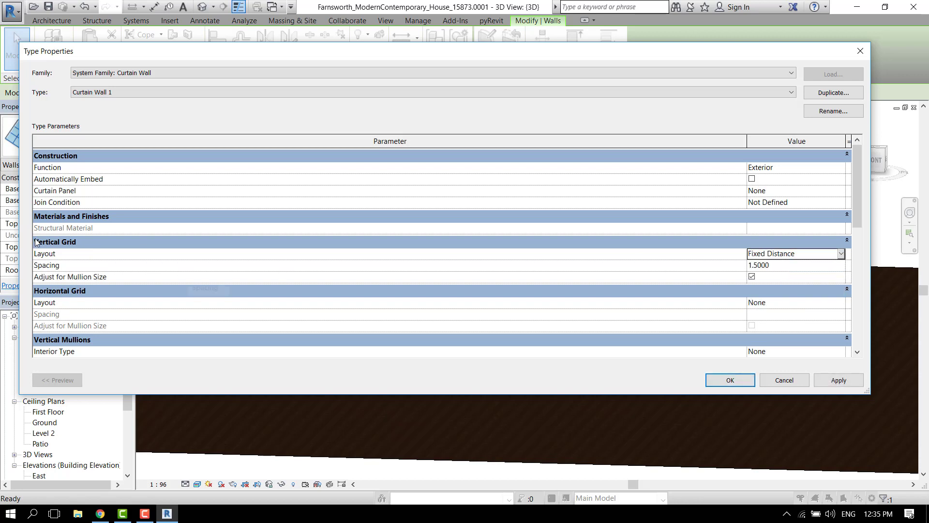
left_click(807, 304)
left_click(841, 302)
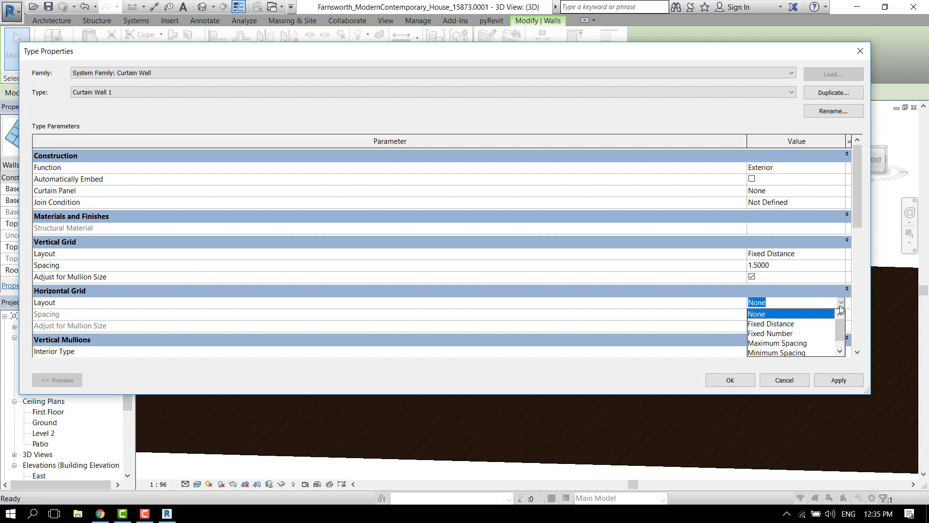
left_click(794, 323)
Set vertical grid spacing to 2 and horizontal spacing to 3, then apply and confirm
left_click(788, 266)
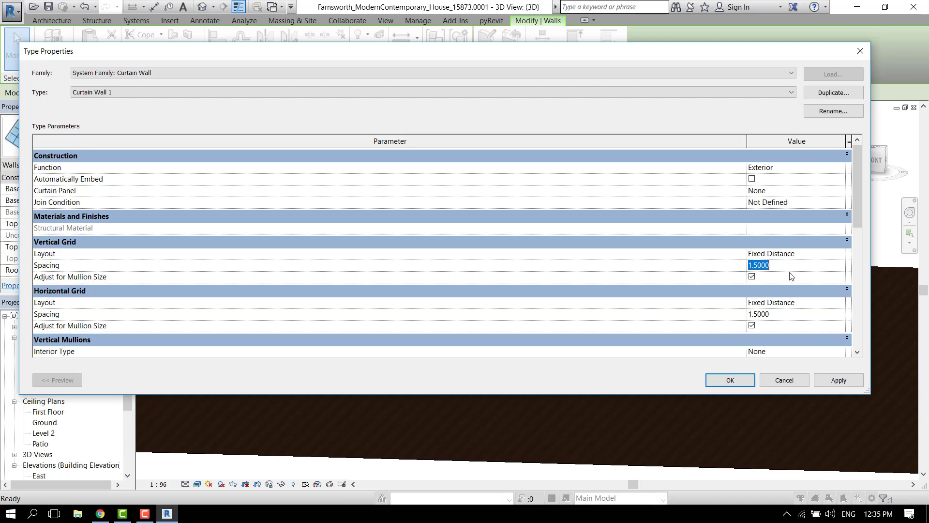
type("2")
left_click(777, 313)
type("3")
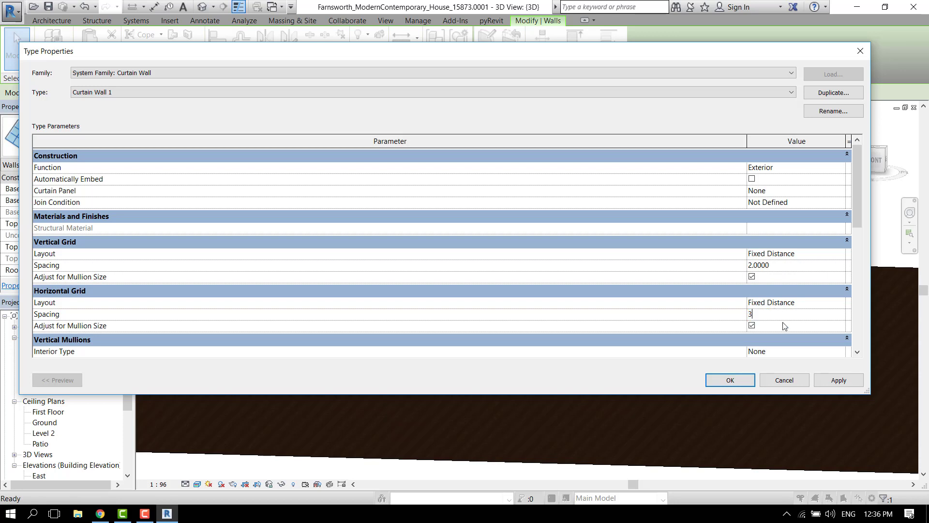
left_click(820, 382)
left_click(729, 381)
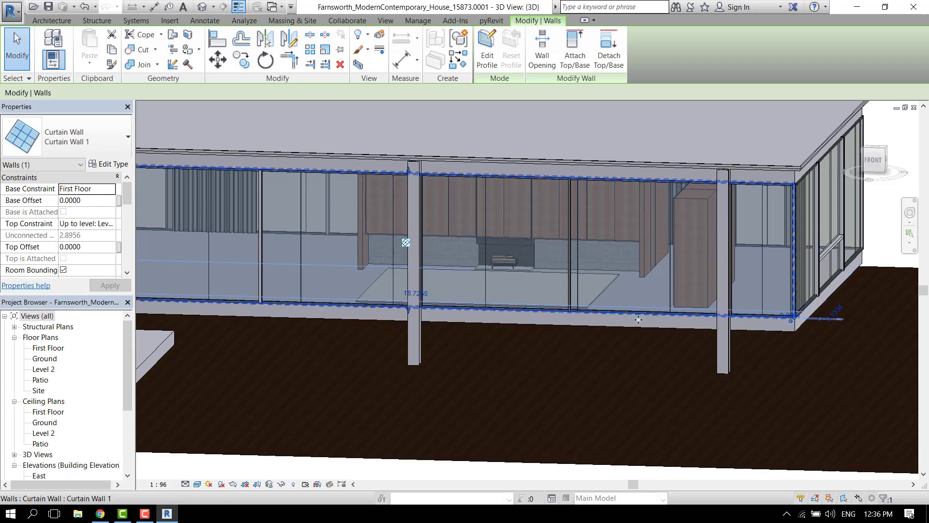
Select the single glazed curtain panel right of the fireplace and orbit to inspect it
middle_click_drag(642, 325, 670, 363, "shift")
left_click(17, 51)
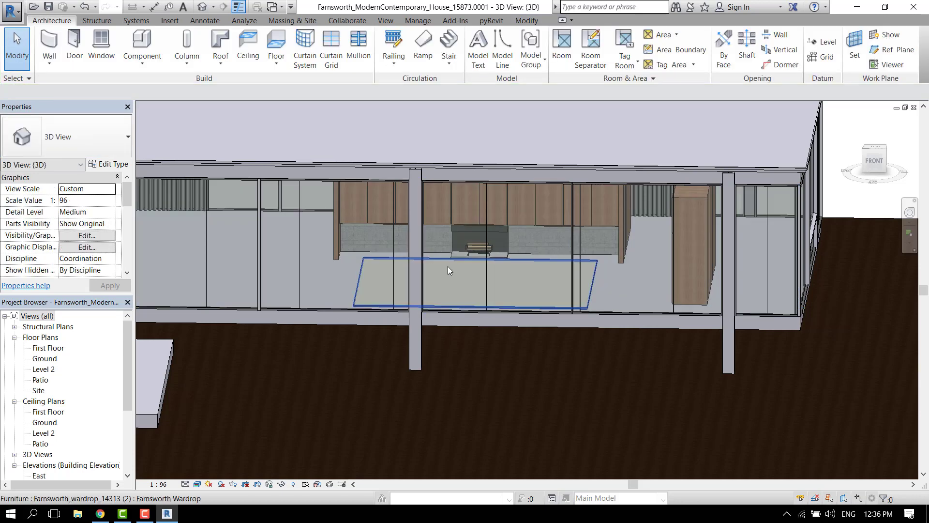
key("Tab")
left_click(619, 292)
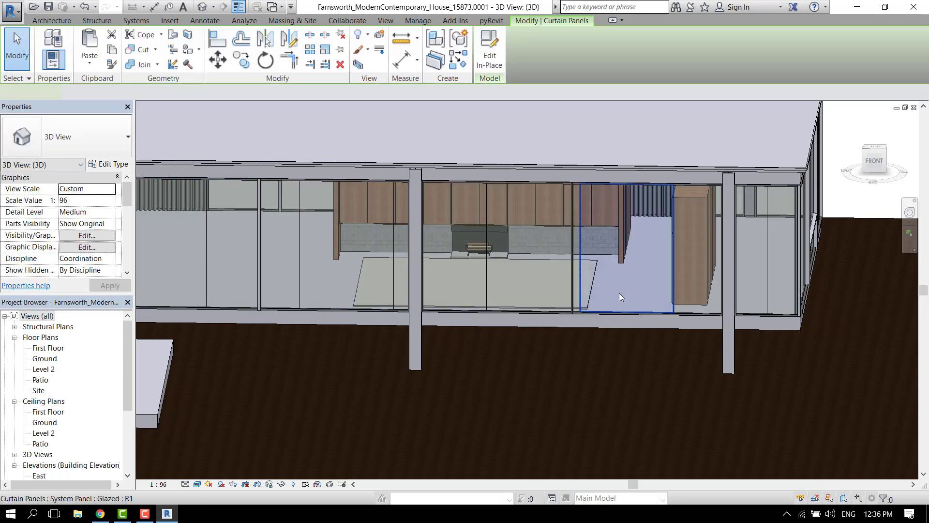
middle_click_drag(677, 252, 579, 191, "shift")
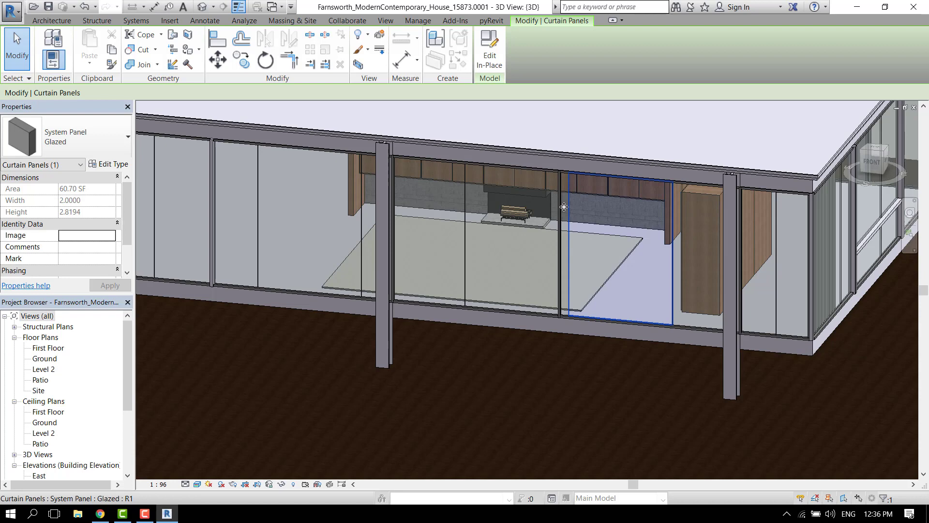
middle_click_drag(600, 307, 619, 280, "shift")
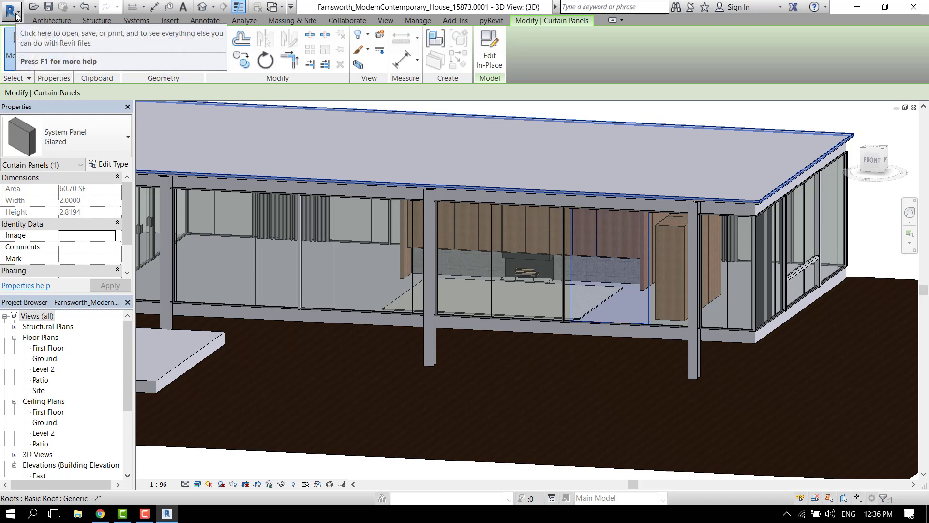
Create a new family from RVT 2017 > Family Templates > English > Metric Curtain Wall Panel
left_click(16, 13)
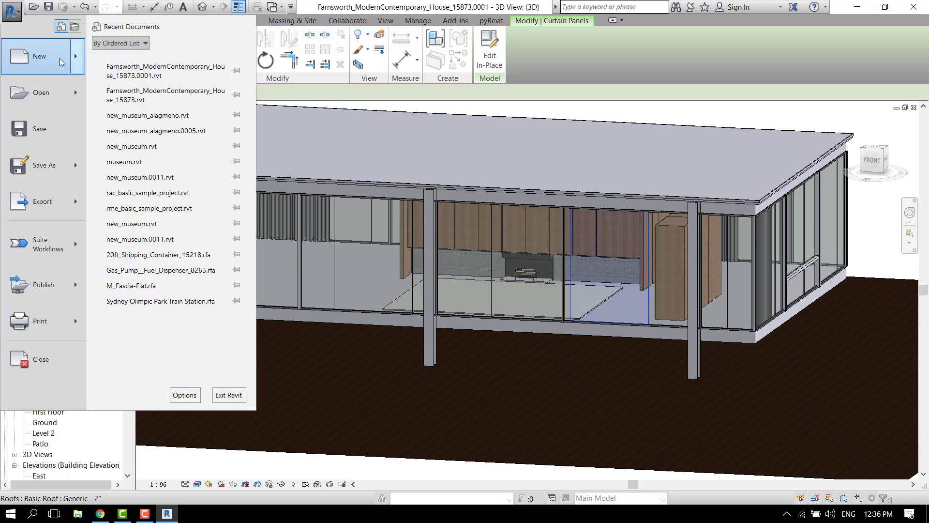
mouse_move(72, 62)
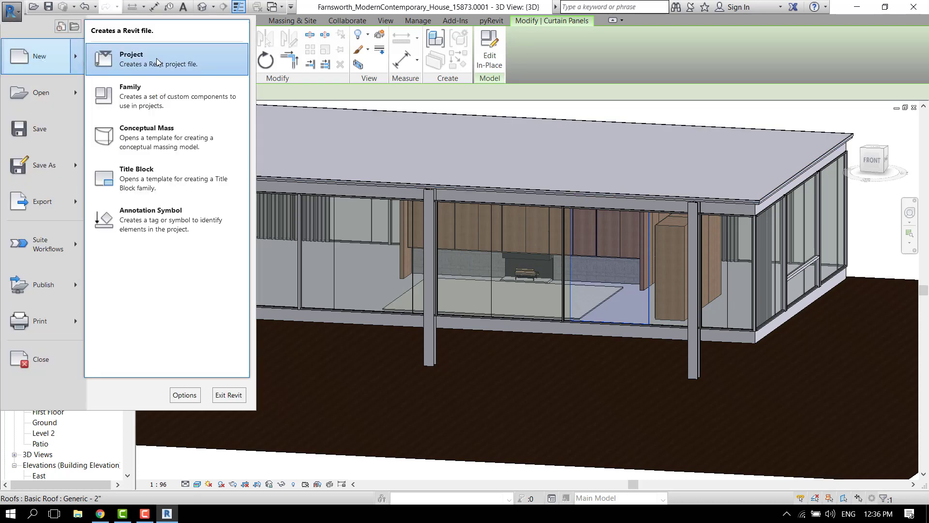
left_click(150, 101)
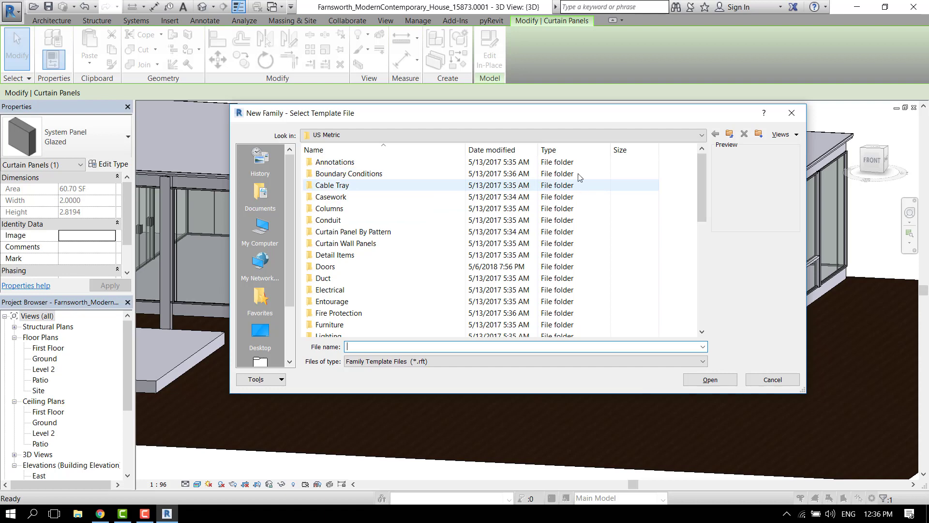
left_click(426, 135)
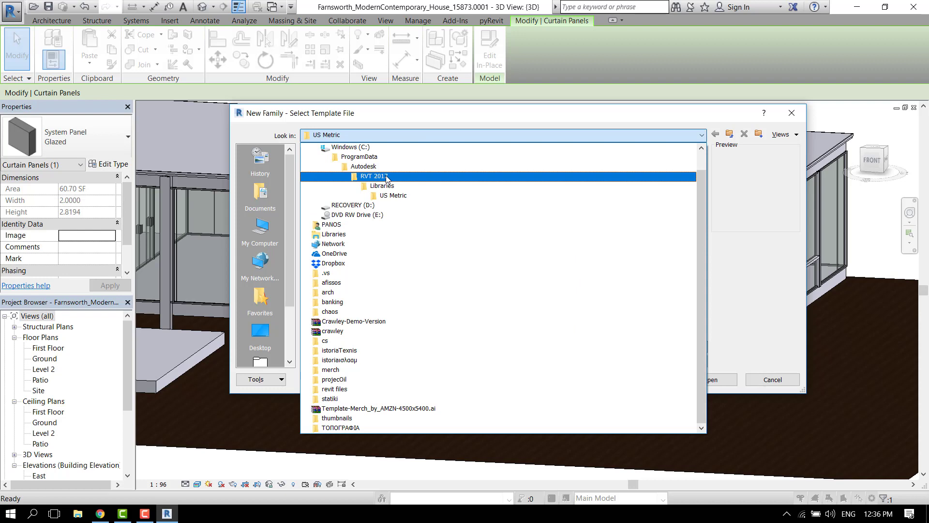
left_click(386, 177)
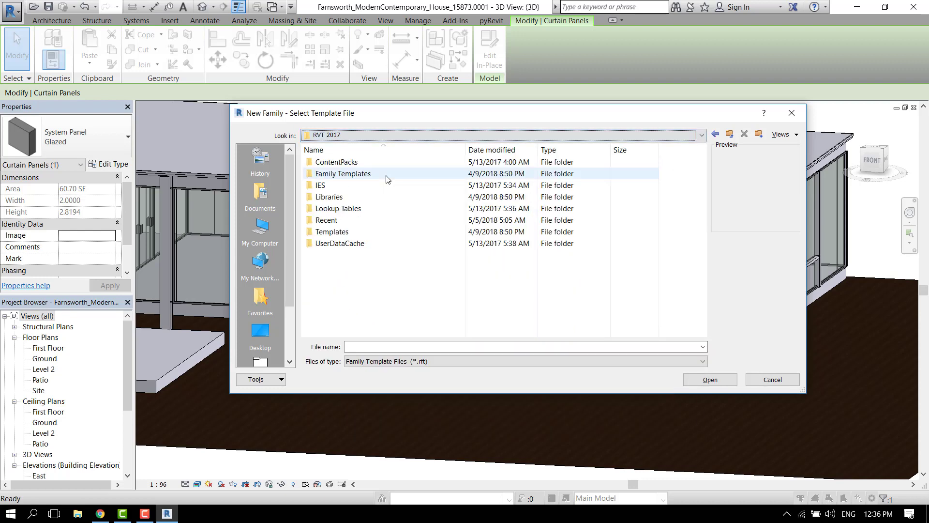
double_click(340, 174)
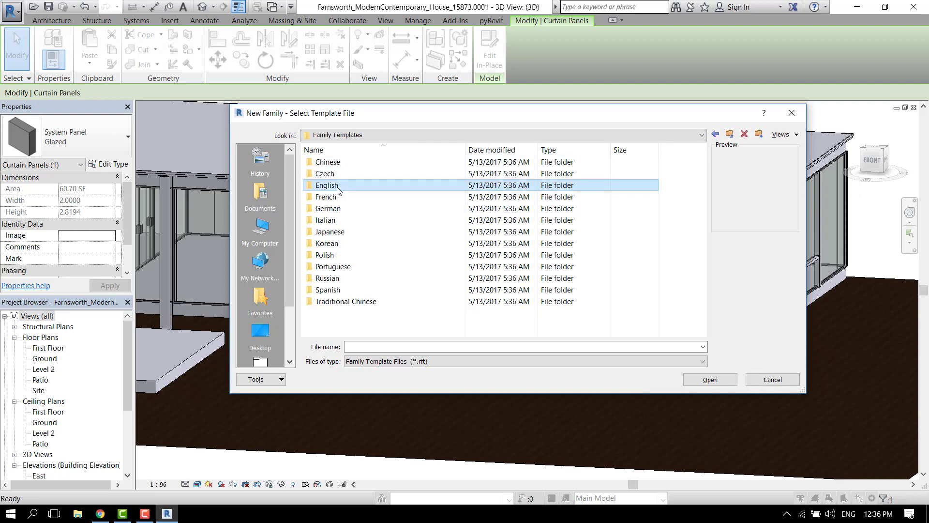
double_click(335, 185)
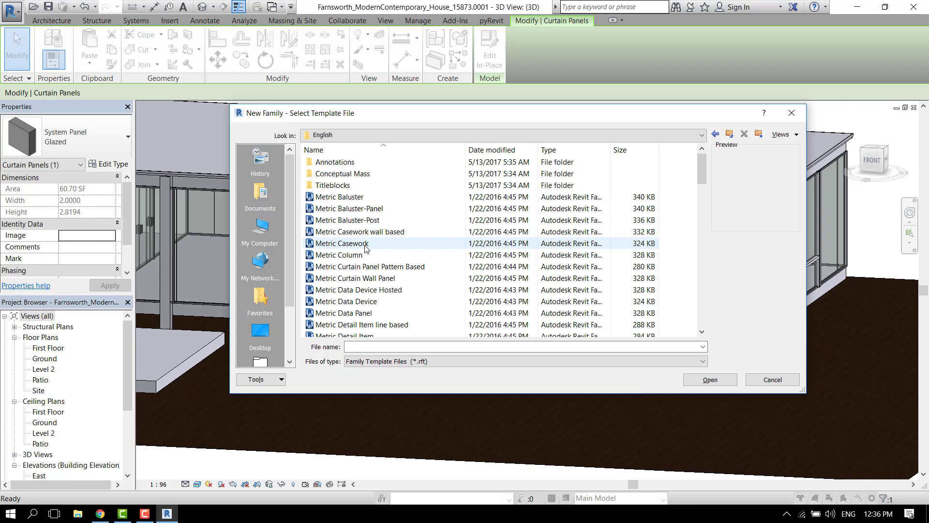
scroll(378, 271, "down", 1)
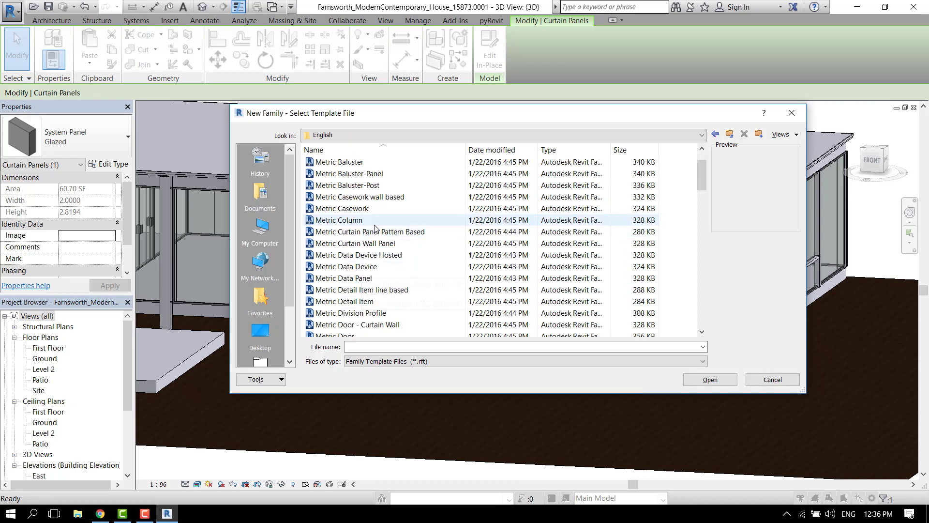
left_click(347, 244)
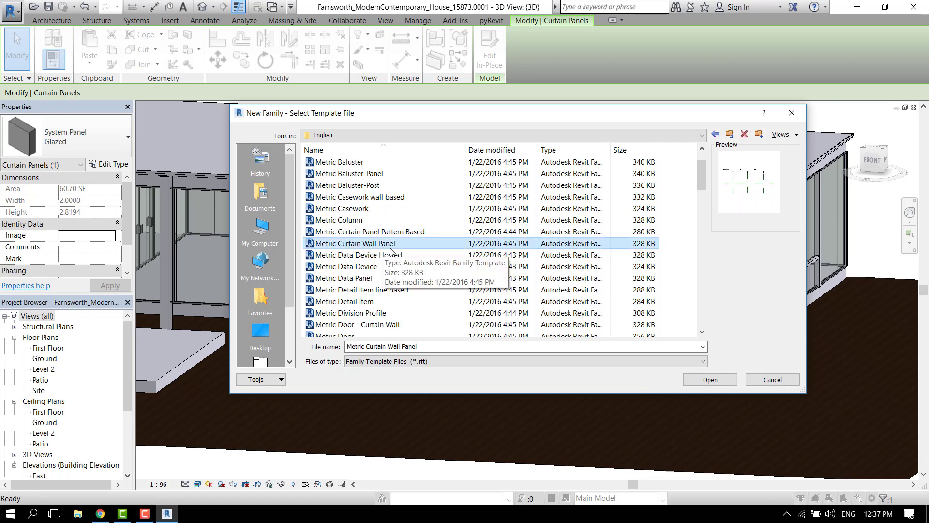
key("Return")
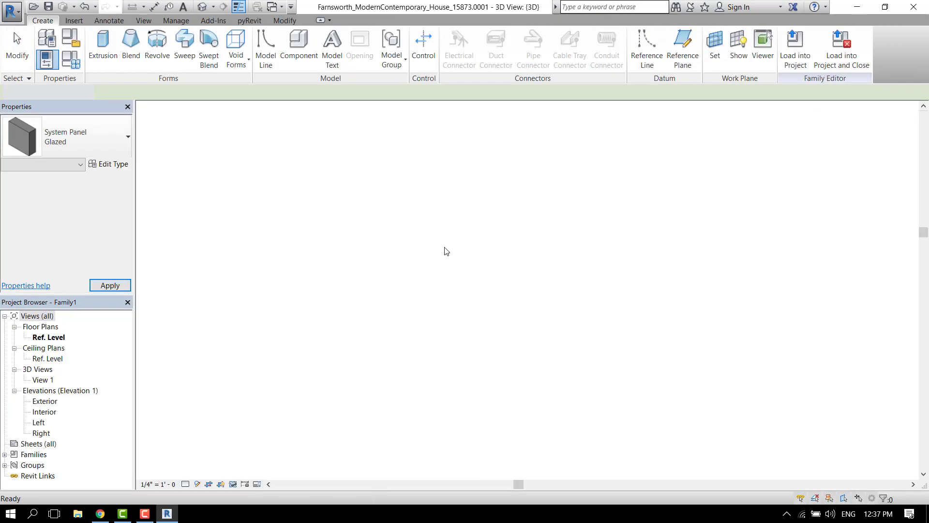
Open the Exterior view under Elevations in the Project Browser
scroll(339, 242, "down", 5)
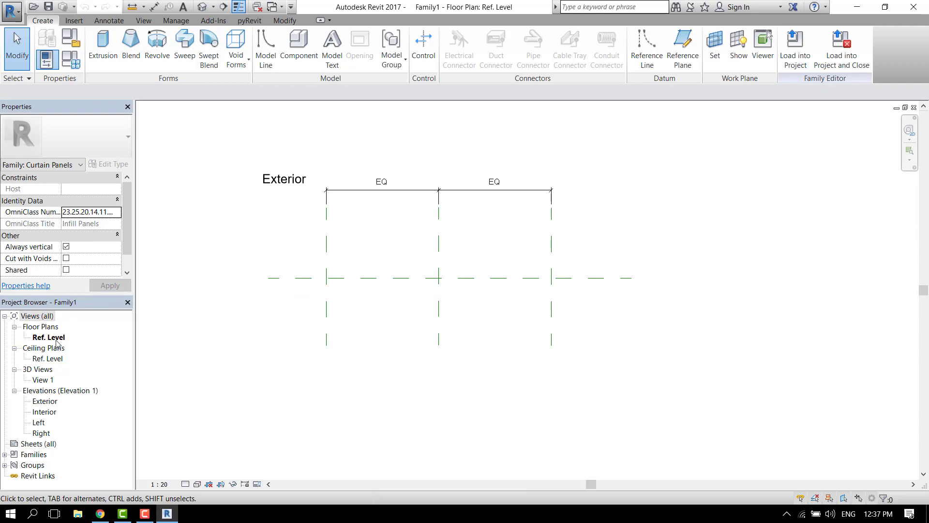
left_click(45, 401)
double_click(48, 405)
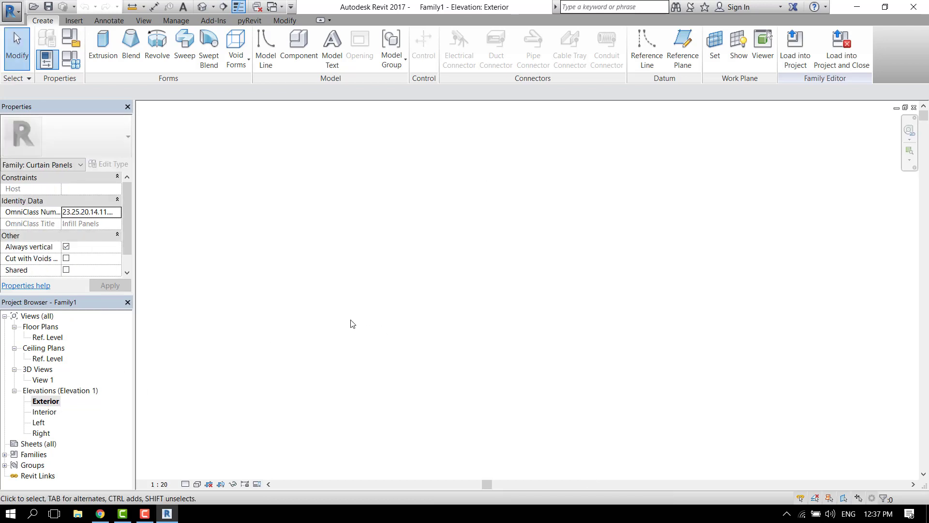
Zoom to fit, select the Top reference plane, and enter 3 for its 4000 height dimension
key("z")
key("f")
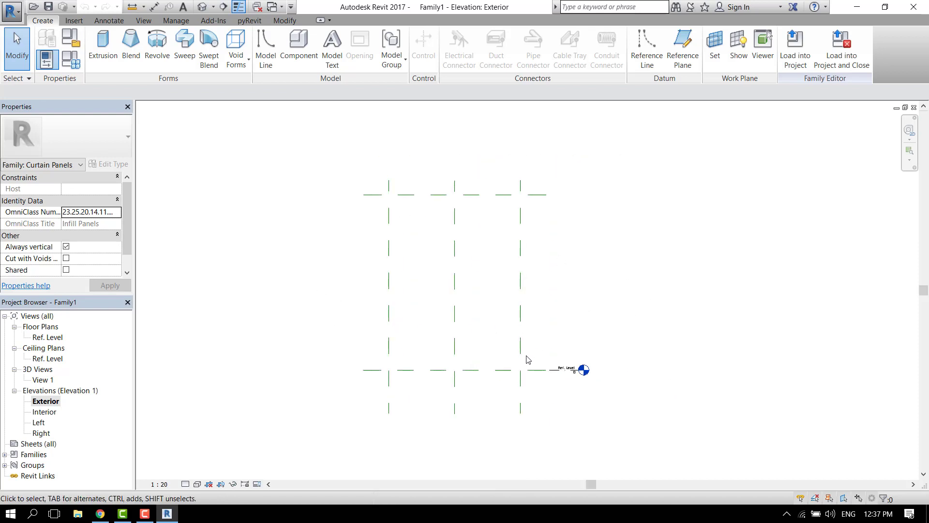
scroll(528, 359, "up", 1)
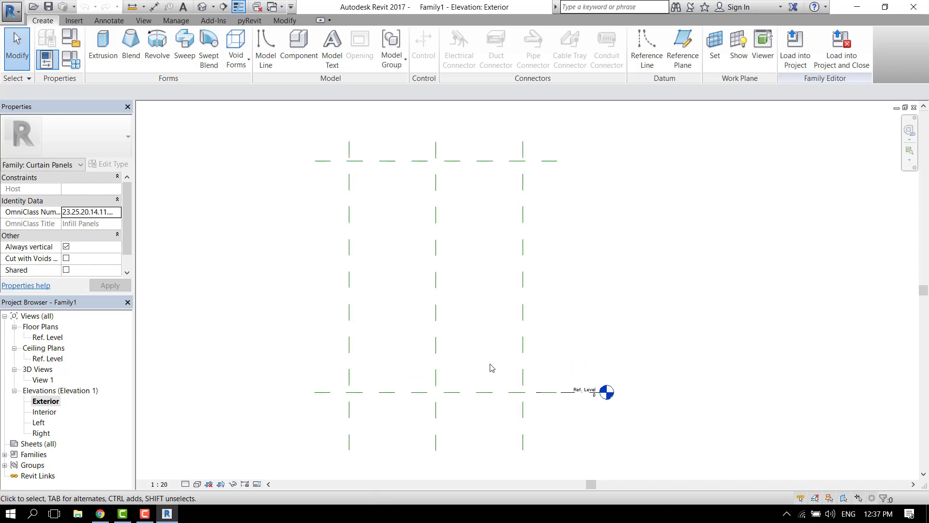
left_click(483, 391)
scroll(484, 391, "up", 1)
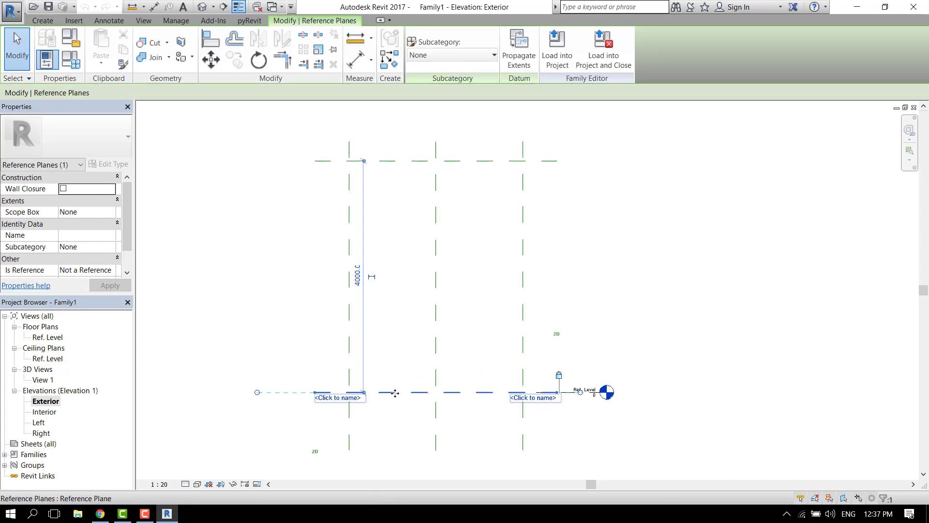
scroll(472, 395, "up", 1)
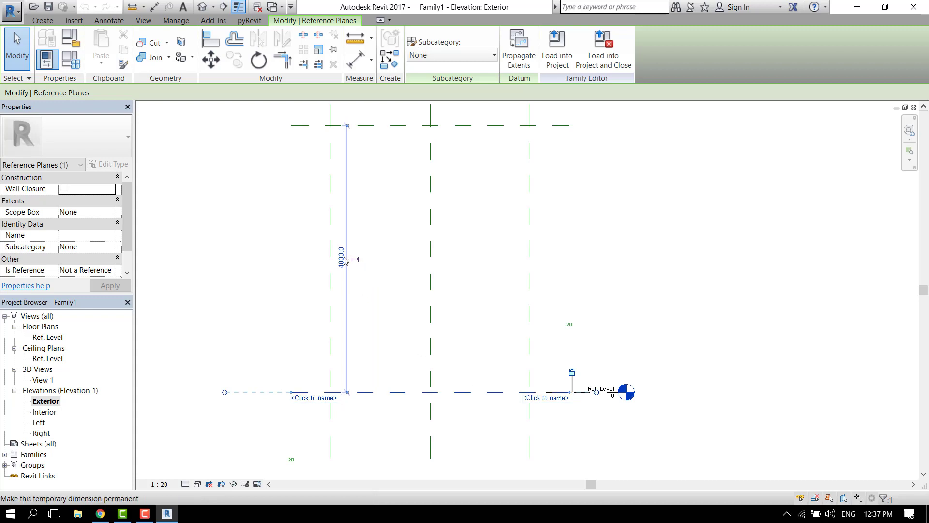
left_click(483, 126)
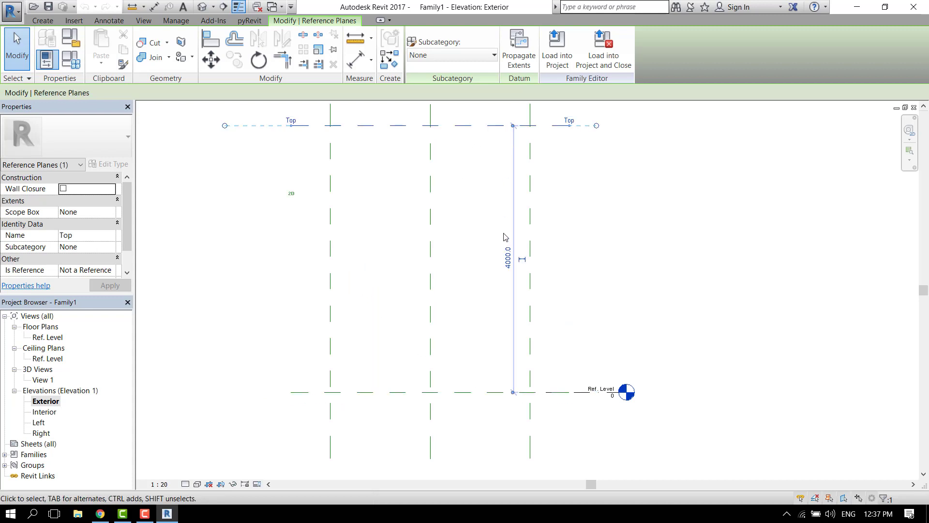
left_click(508, 259)
type("3")
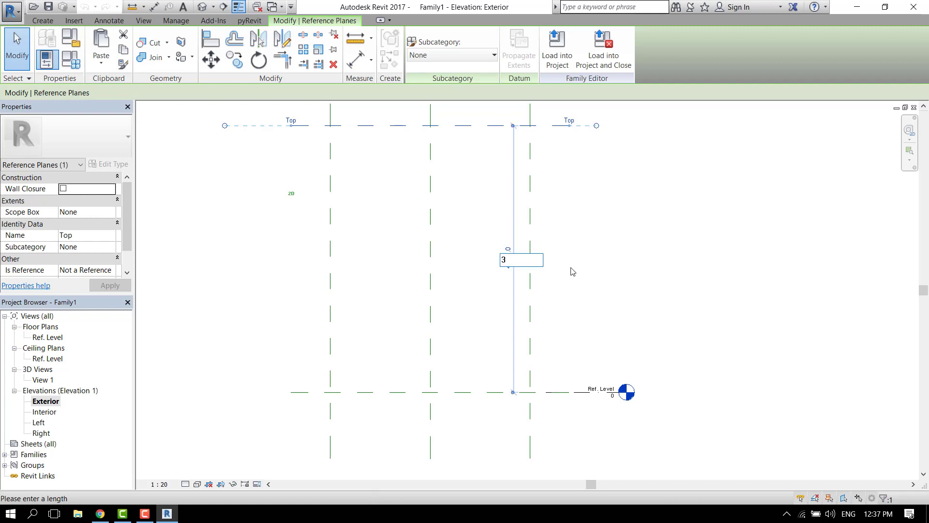
Commit the height of 3, then undo that change
key("Return")
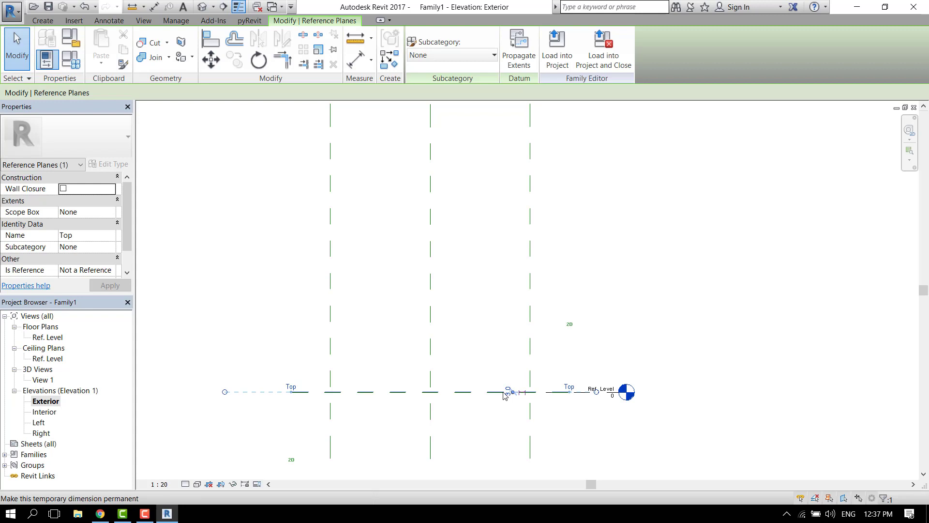
scroll(504, 414, "up", 2)
scroll(514, 383, "up", 1)
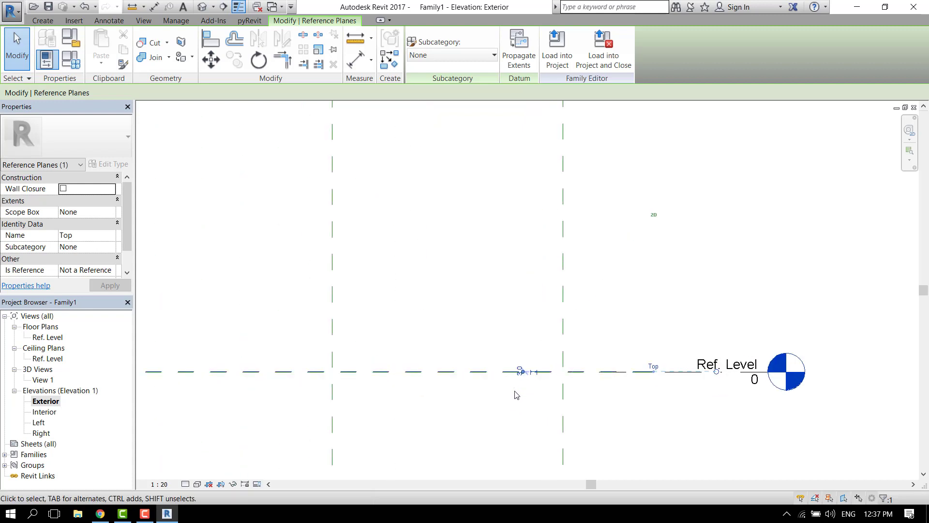
scroll(514, 382, "down", 2)
key("ctrl+z")
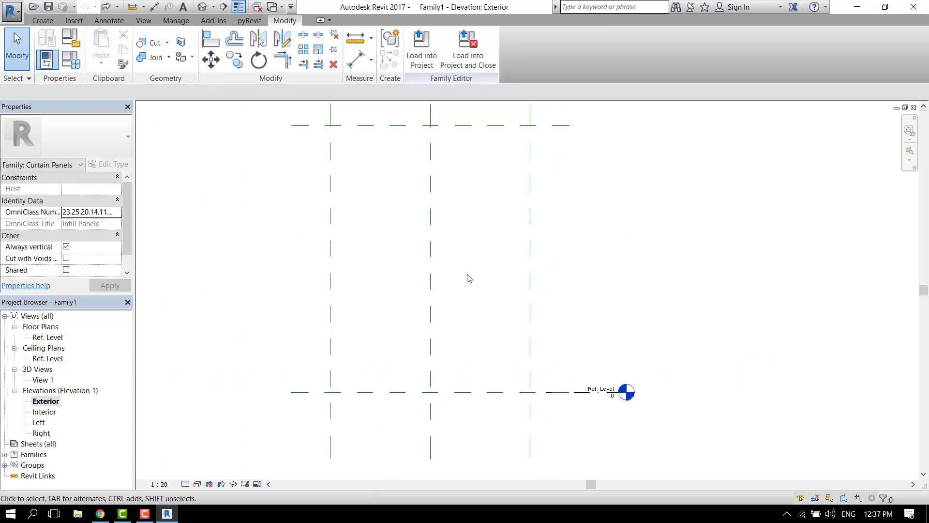
Change the family's length units to Meters with 0 decimal places
key("u")
key("n")
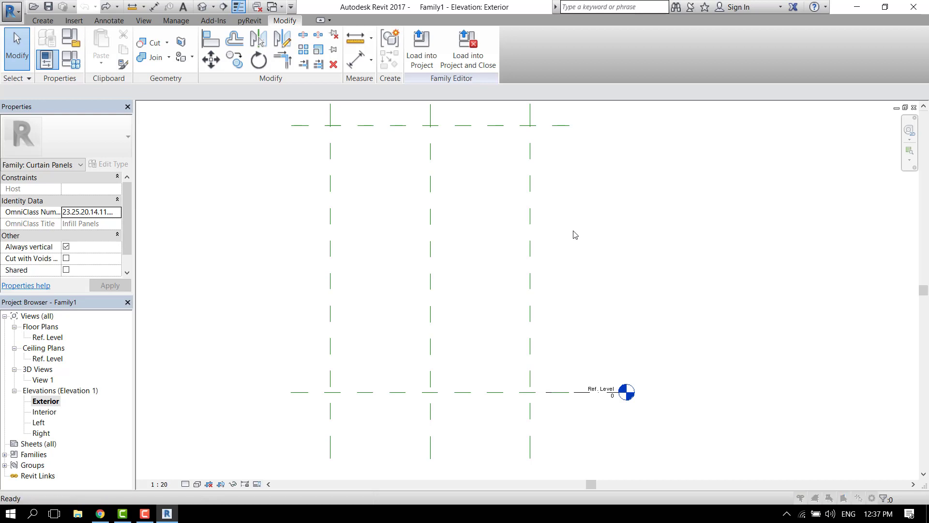
left_click(518, 172)
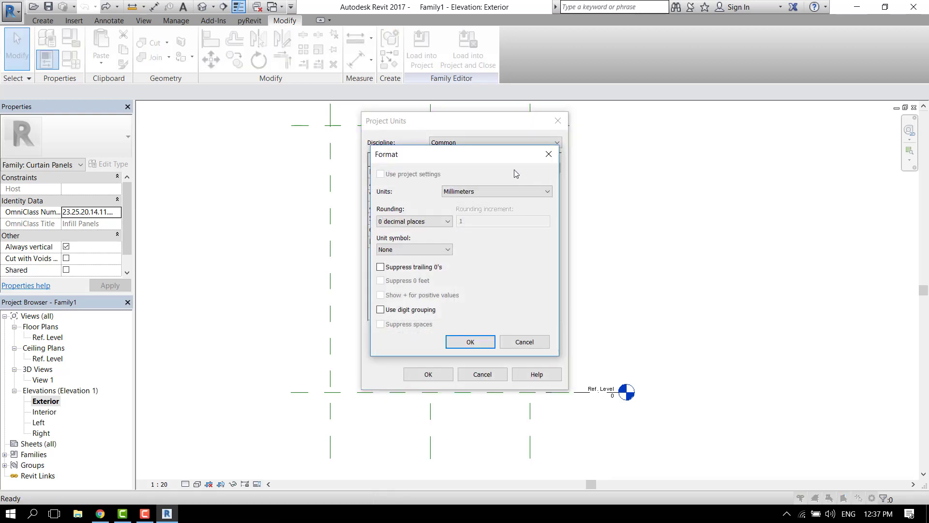
left_click(515, 191)
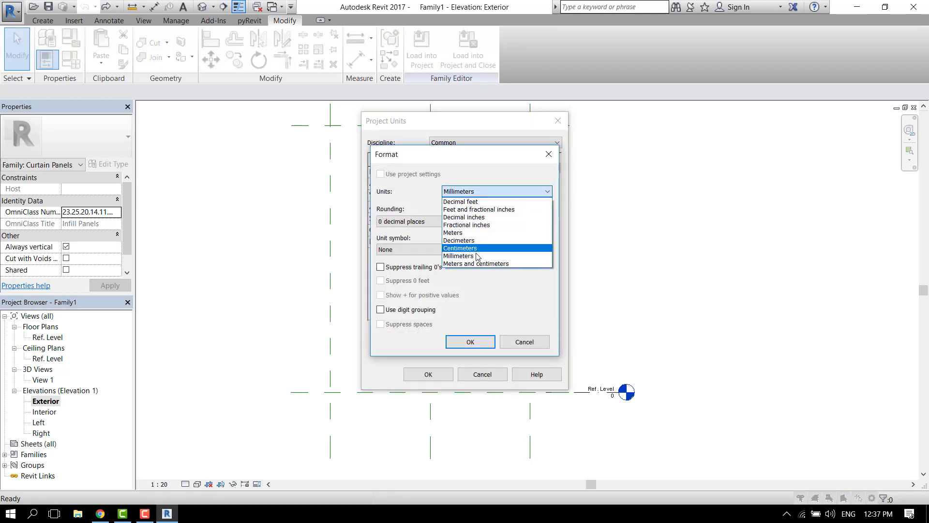
left_click(473, 232)
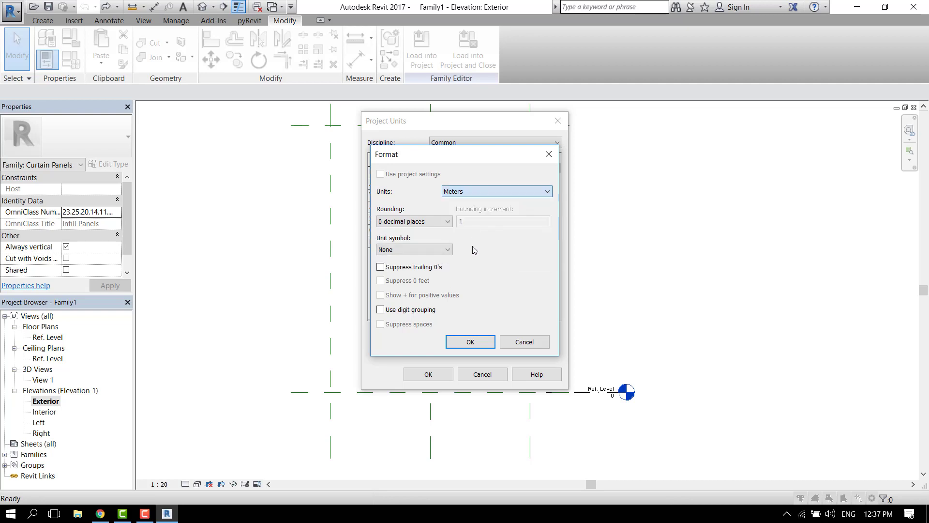
left_click(472, 341)
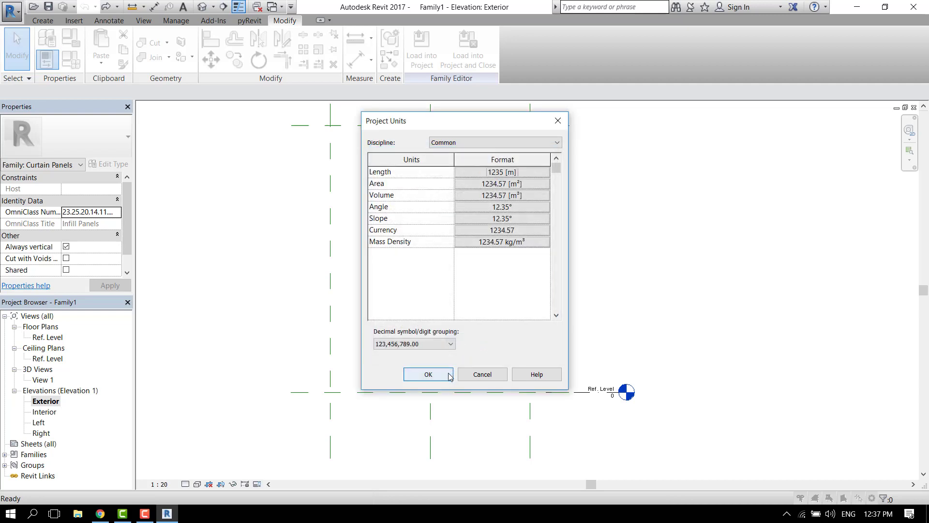
left_click(428, 374)
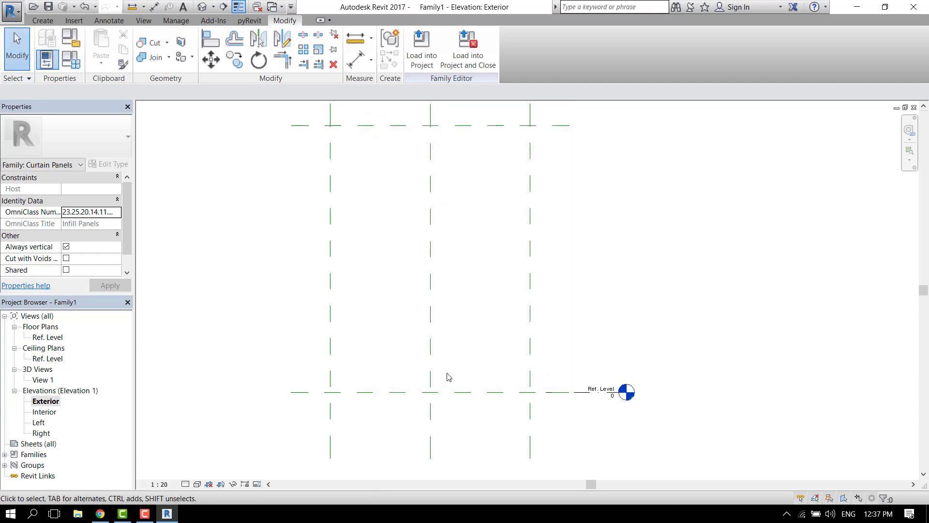
Change the Top reference plane's 4.0000 height dimension to 3 m
left_click(497, 126)
left_click(509, 260)
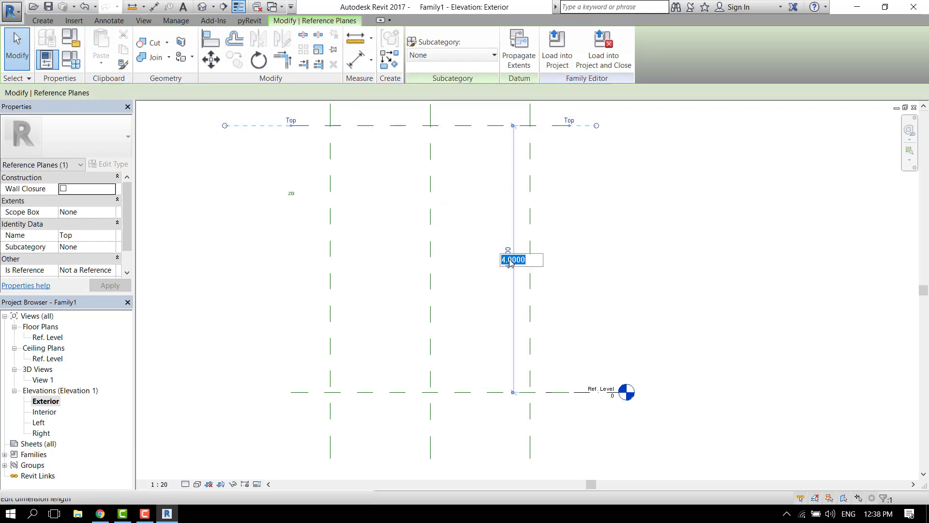
type("3")
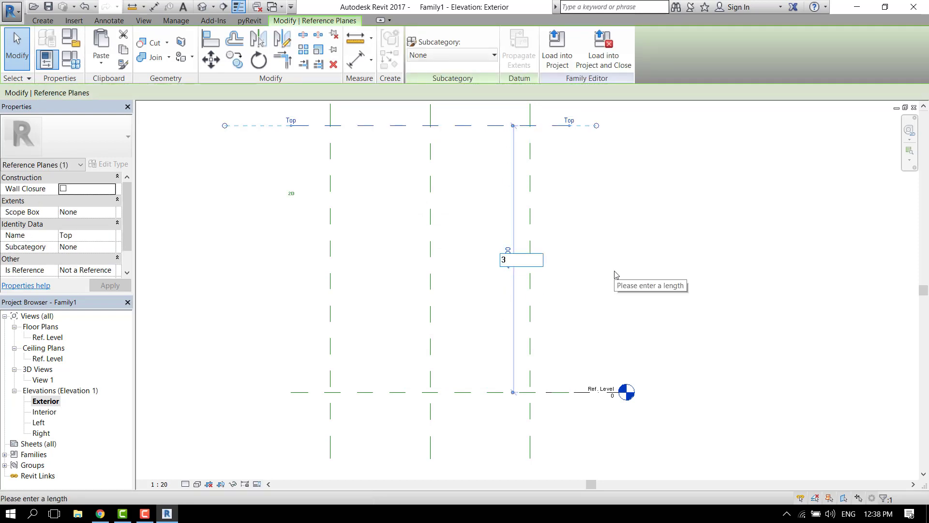
key("Return")
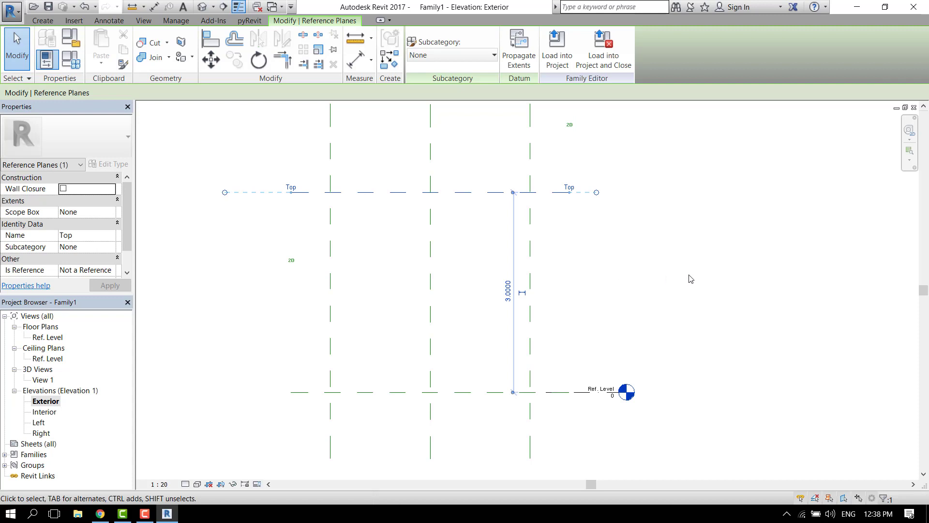
left_click(689, 278)
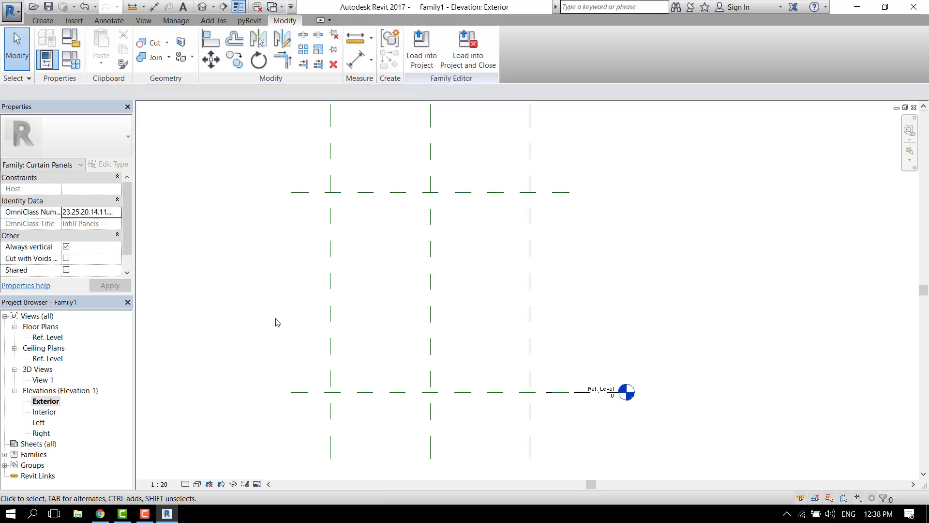
Set the Right reference plane's 1.5000 offset from centre to 1 m
left_click(329, 313)
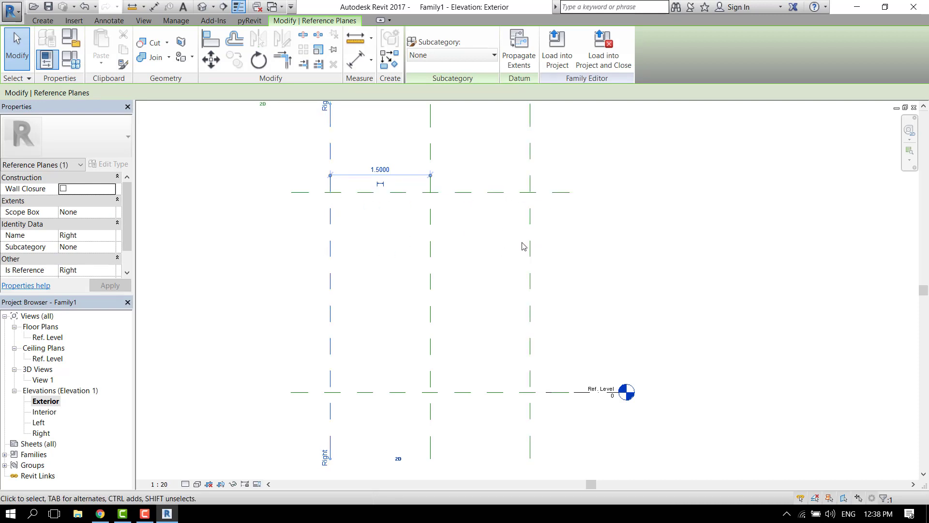
left_click(381, 169)
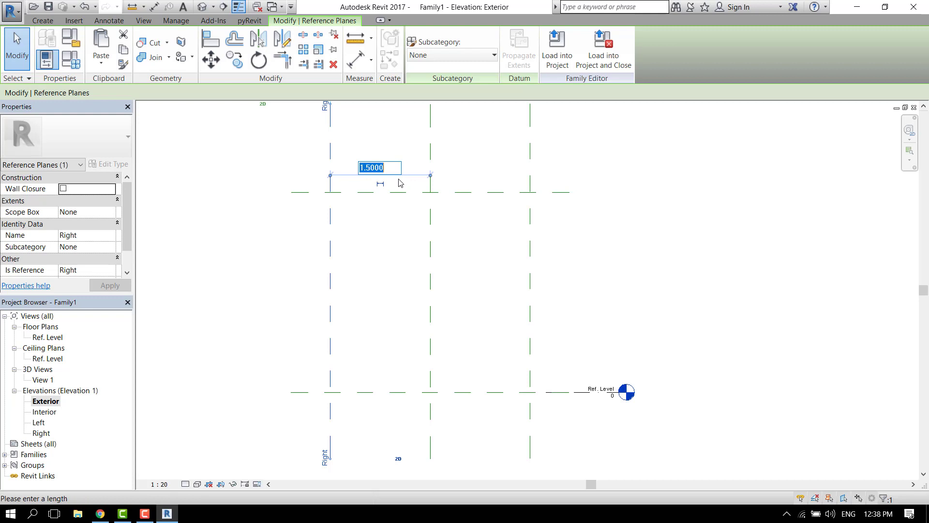
key("Return")
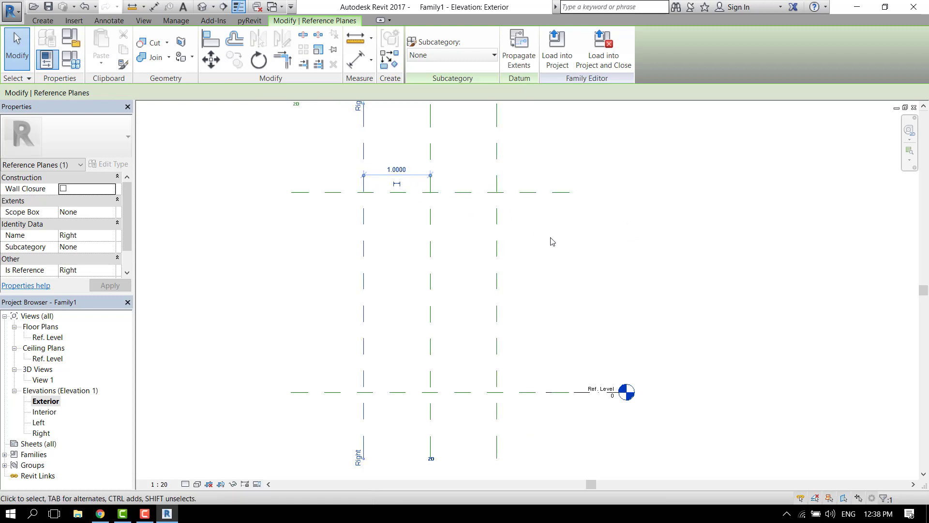
left_click(541, 233)
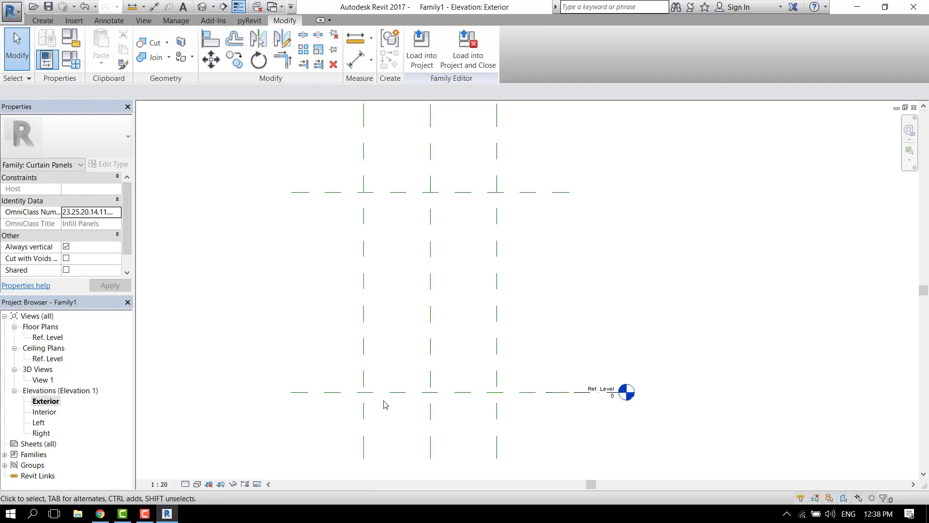
Sketch an extrusion rectangle between the top-left and bottom-right reference-plane corners
left_click(46, 62)
left_click(42, 21)
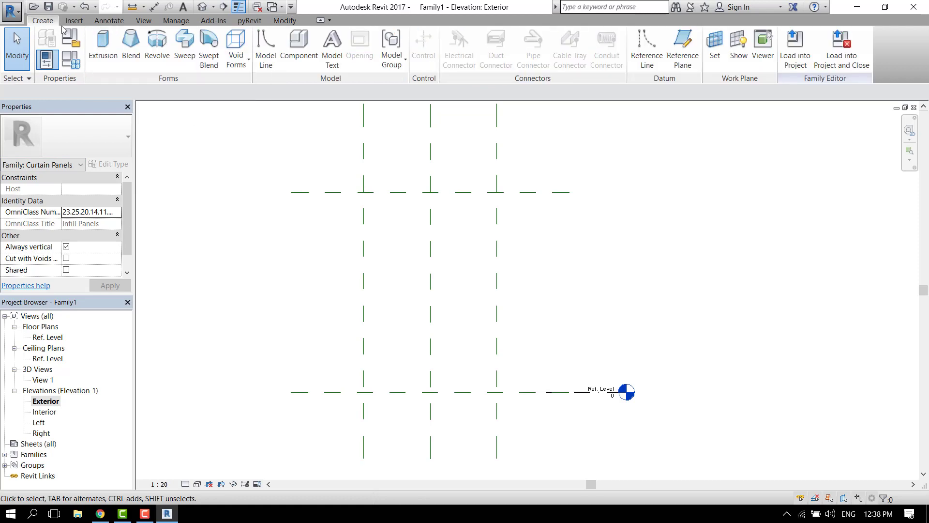
left_click(101, 43)
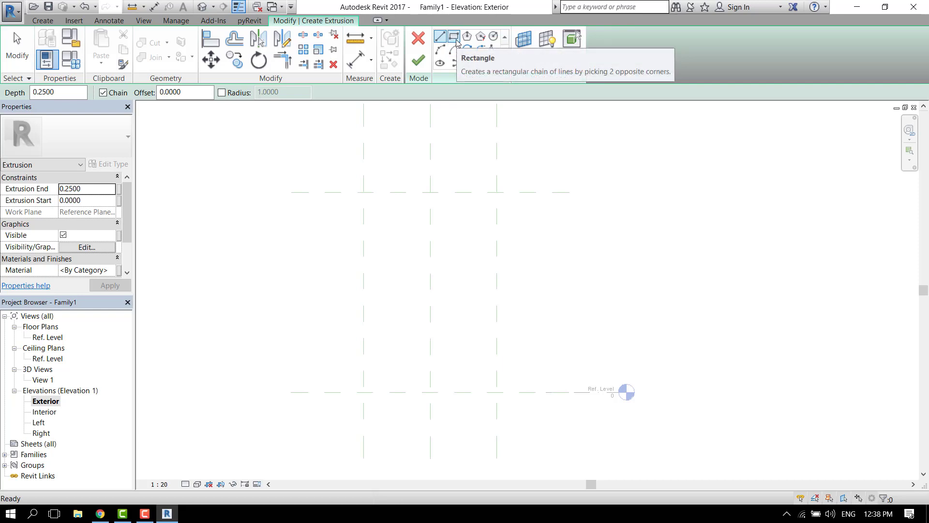
left_click(455, 38)
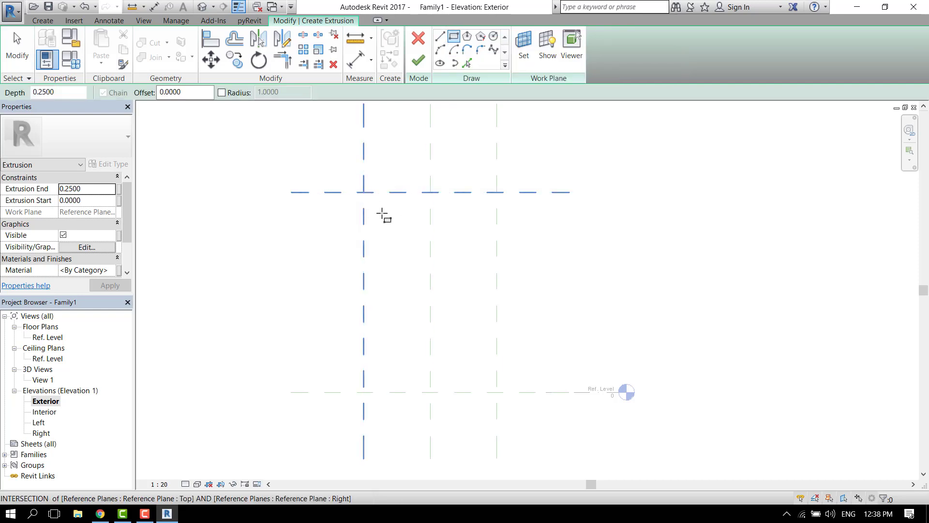
left_click(363, 192)
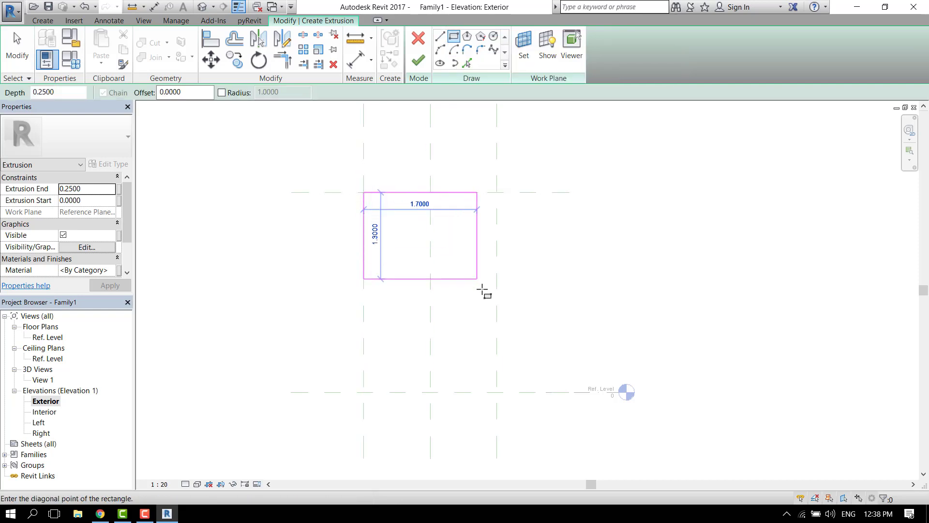
left_click(497, 392)
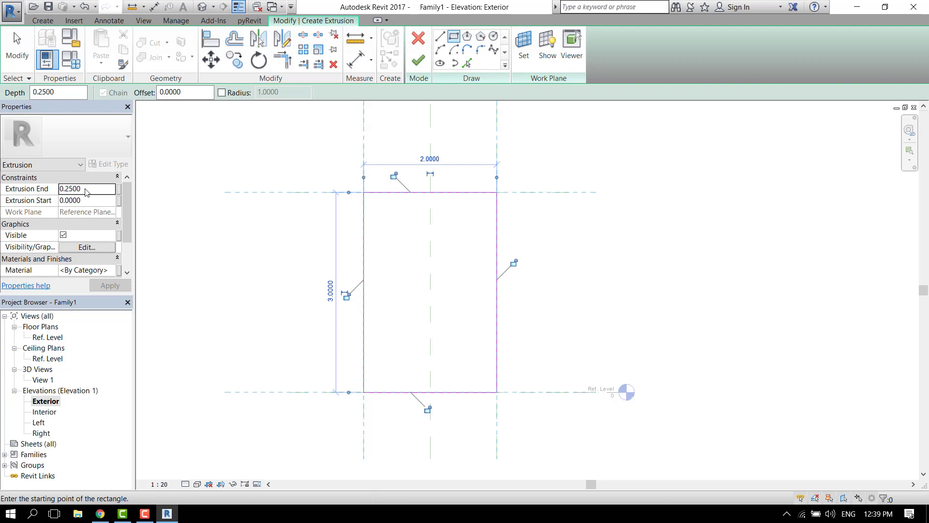
Set Extrusion End to 0.02, apply it, and finish the extrusion sketch
left_click(86, 189)
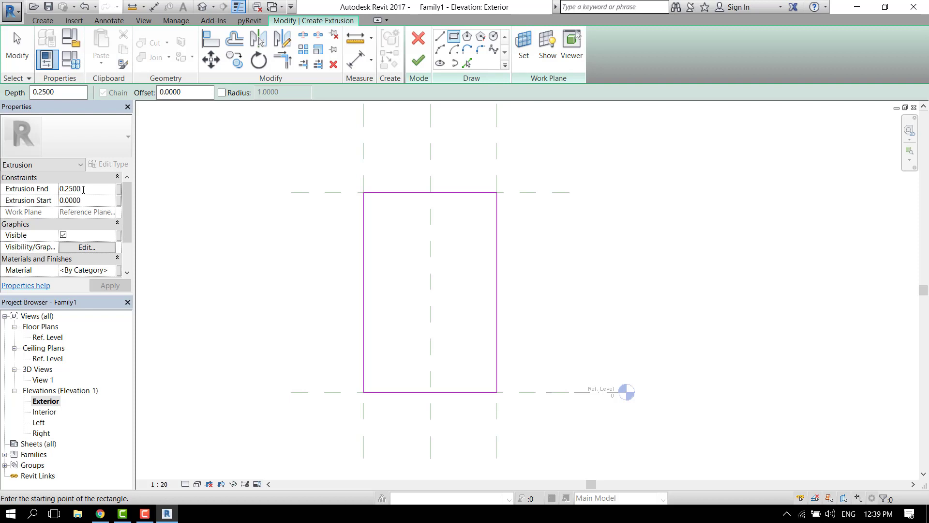
key("BackSpace")
key("BackSpace")
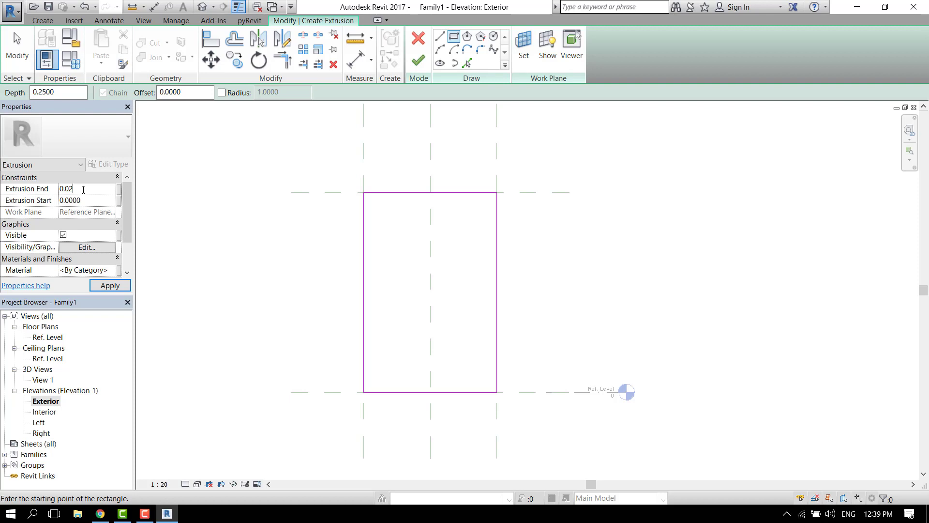
left_click(110, 286)
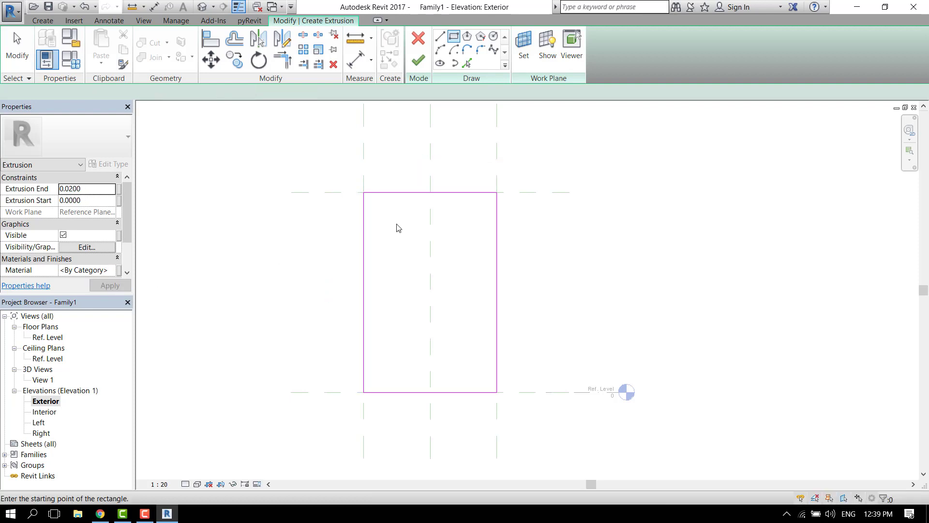
left_click(426, 66)
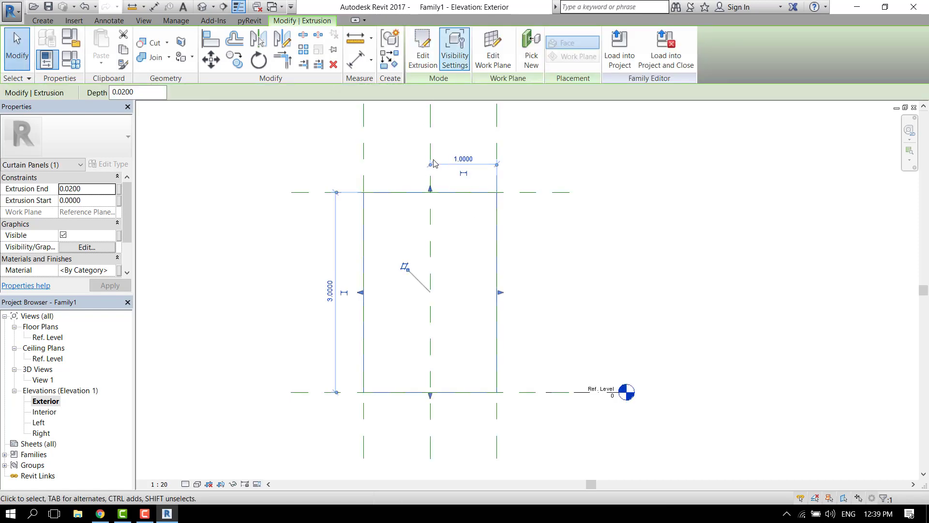
left_click(202, 7)
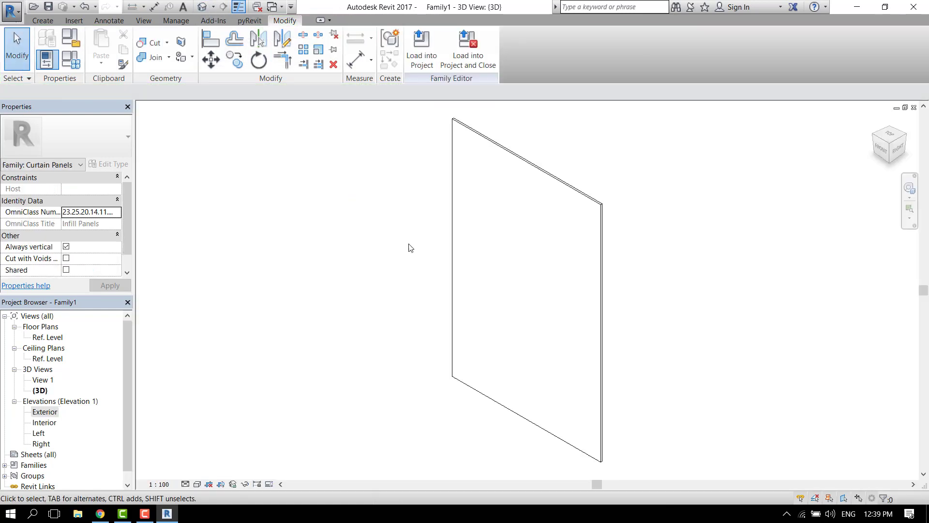
scroll(317, 276, "down", 1)
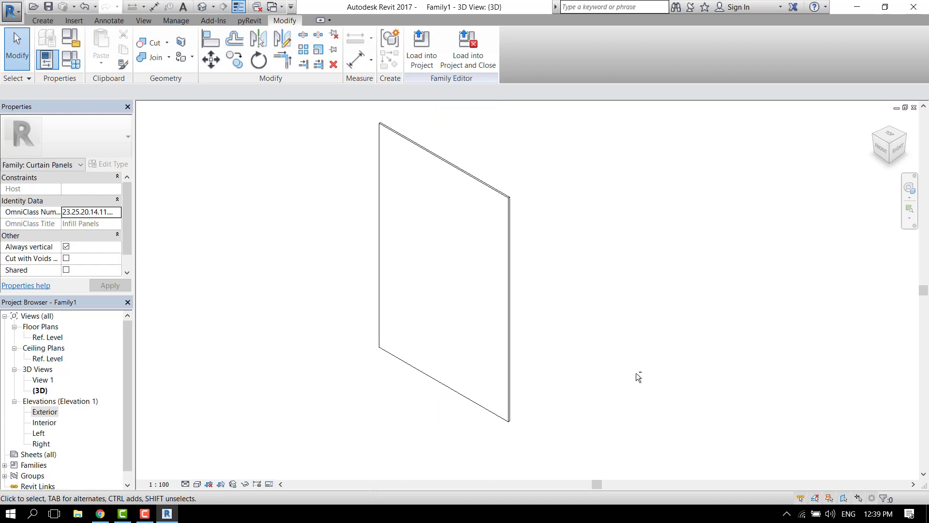
middle_click_drag(638, 375, 500, 242, "shift")
middle_click_drag(561, 255, 583, 276, "shift")
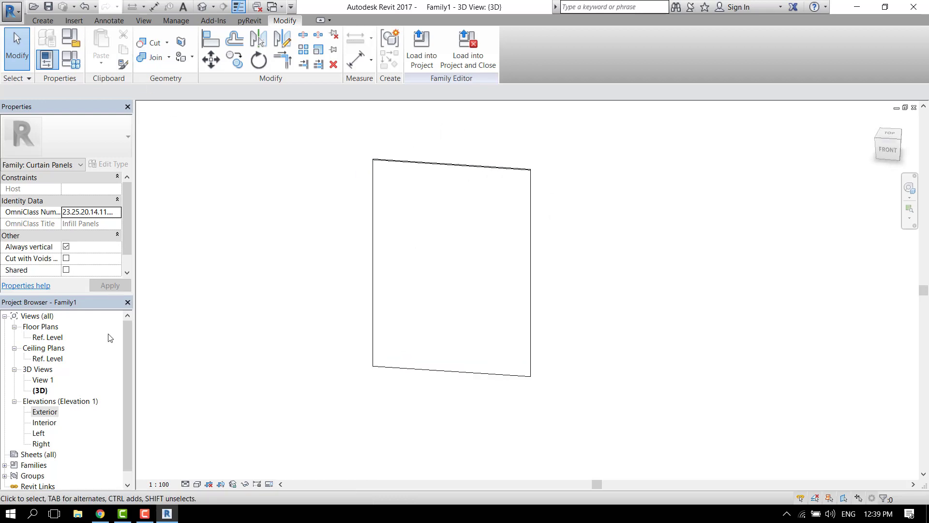
double_click(43, 412)
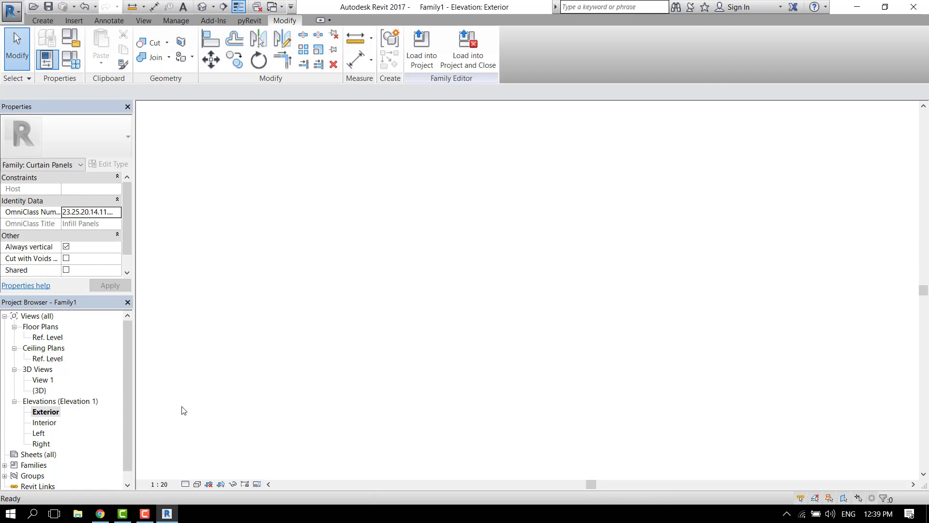
scroll(448, 345, "up", 1)
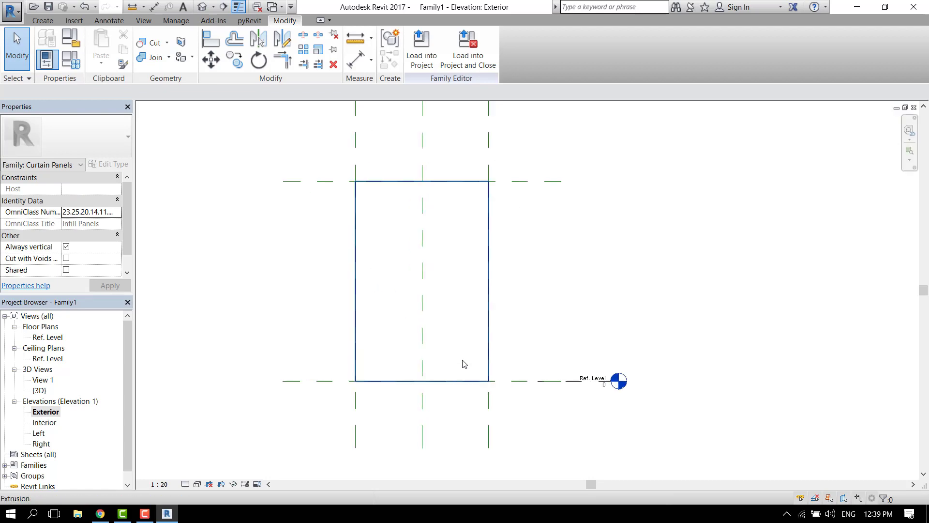
scroll(416, 203, "up", 1)
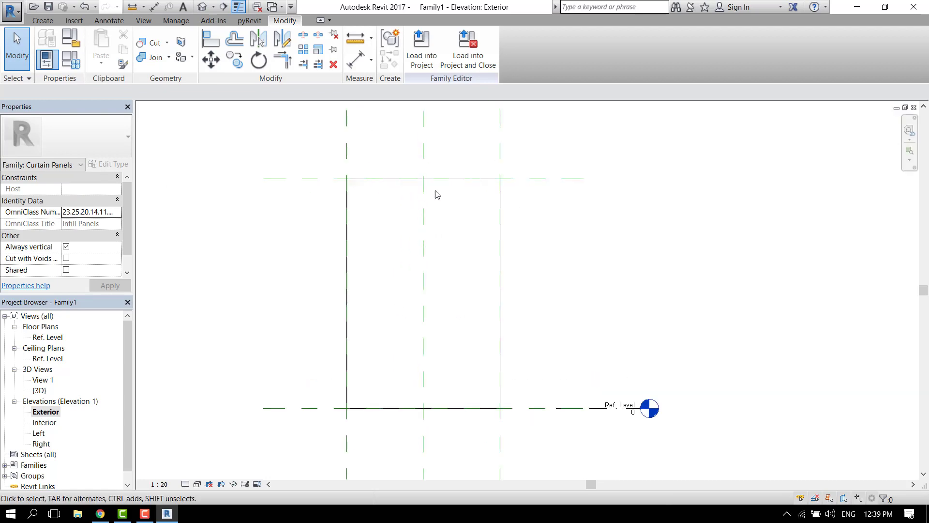
scroll(356, 406, "up", 1)
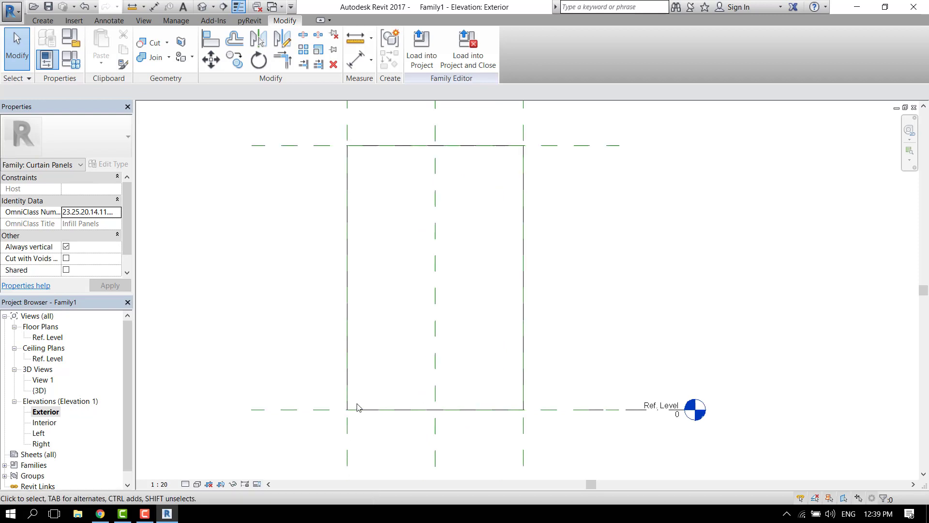
scroll(321, 445, "down", 1)
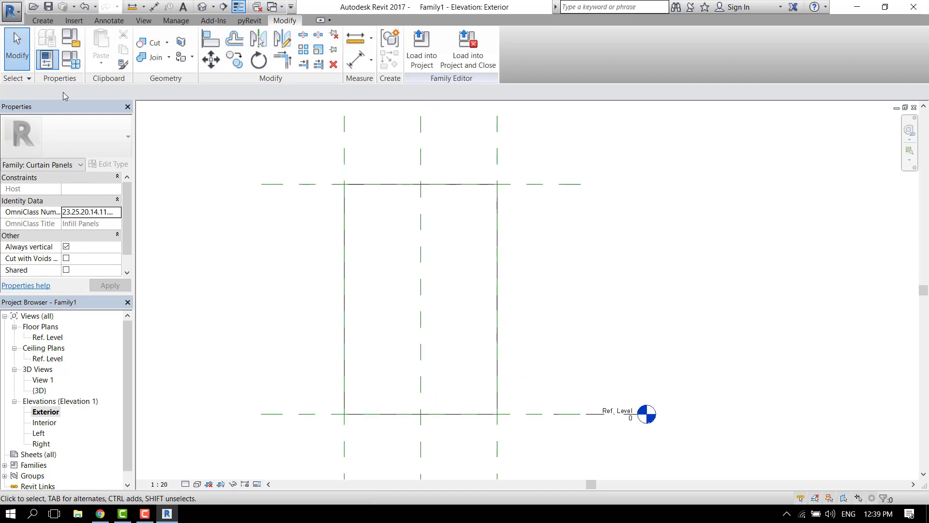
Start a new extrusion and sketch a small rectangle at the top-left reference-plane intersection
left_click(43, 20)
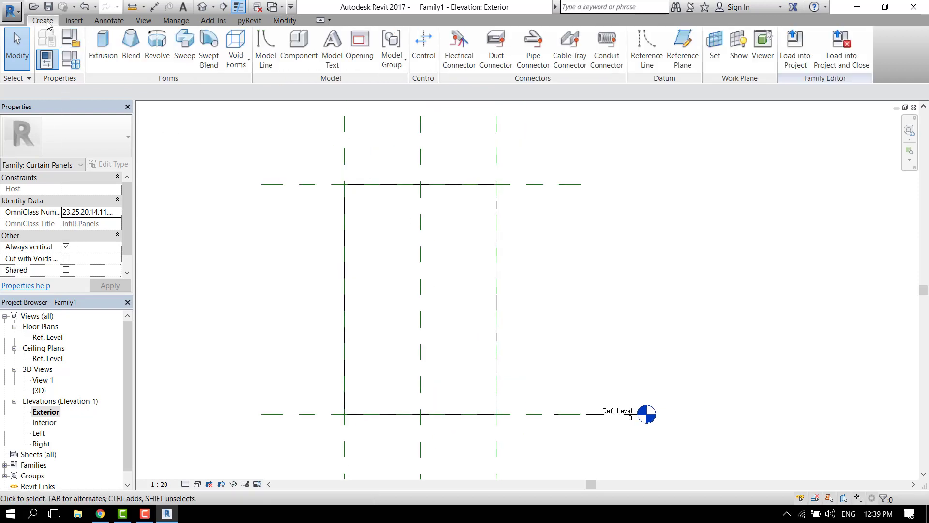
left_click(102, 46)
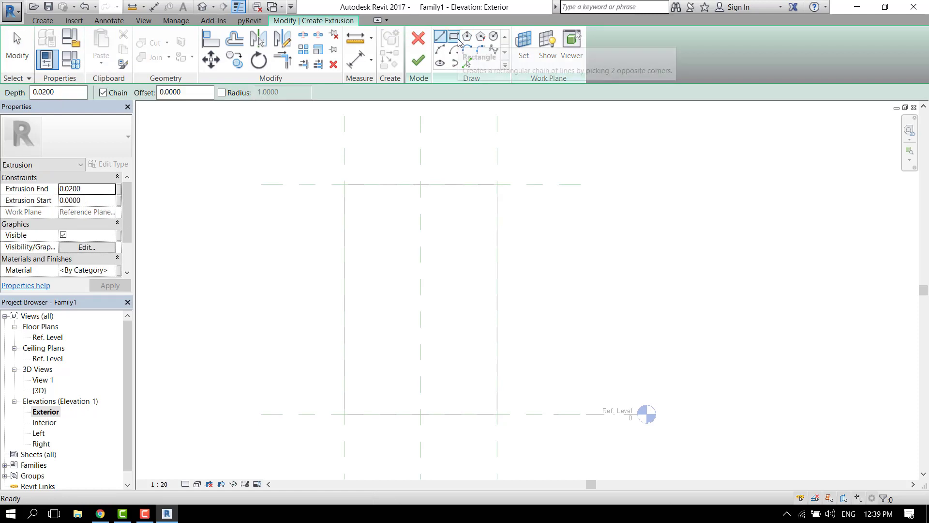
left_click(455, 38)
scroll(345, 183, "up", 2)
scroll(345, 183, "up", 3)
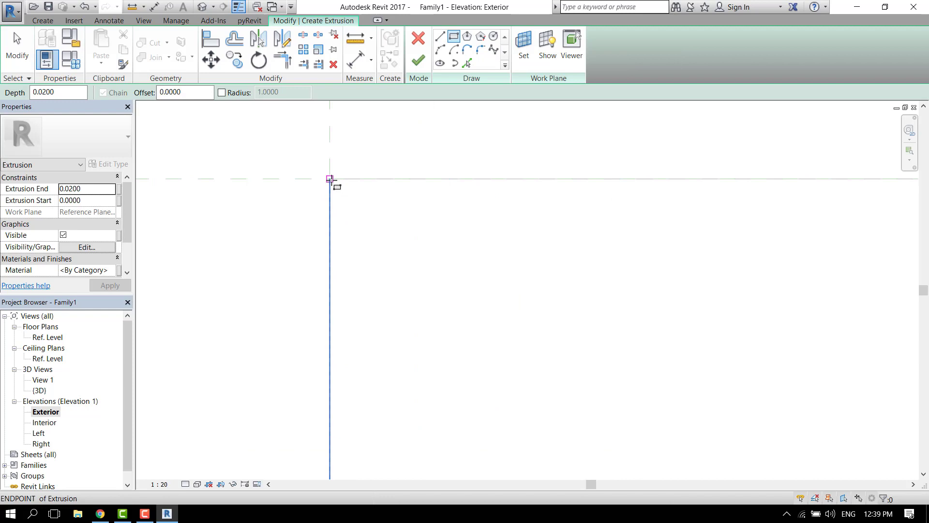
left_click(329, 179)
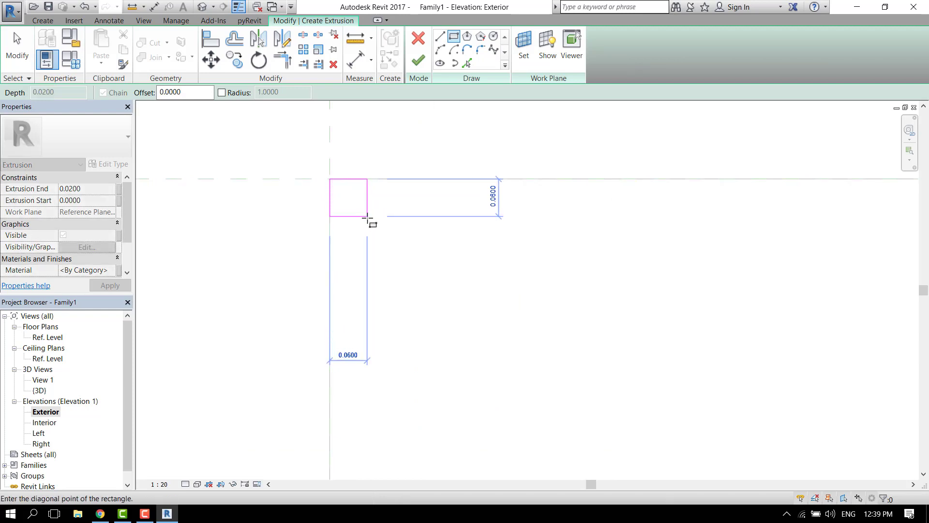
left_click(367, 222)
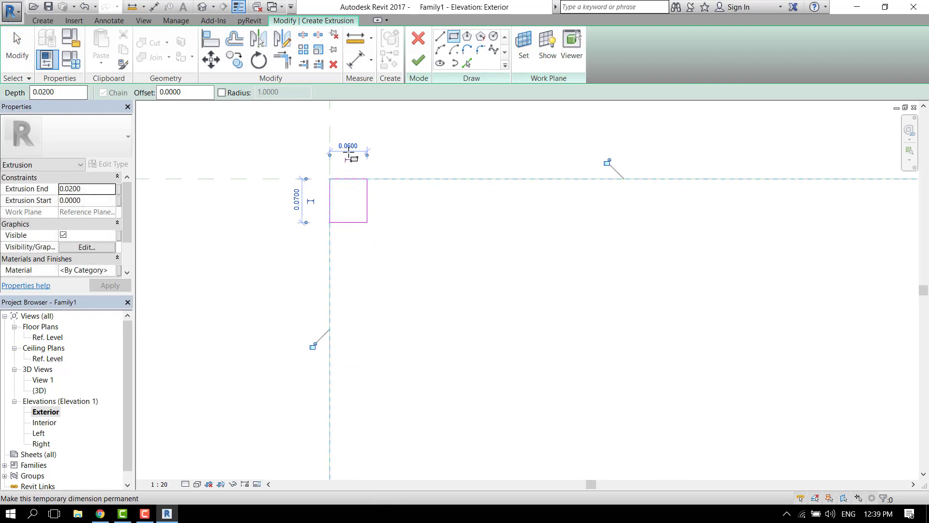
left_click(23, 55)
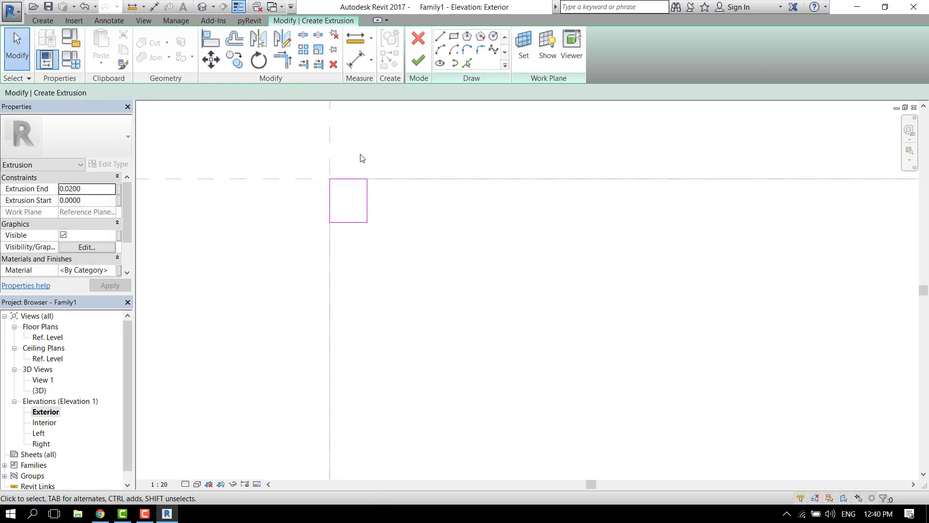
Change the rectangle's temporary dimensions from 0.0700 and 0.0600 to 0.05 by 0.05
left_click(346, 179)
left_click(300, 198)
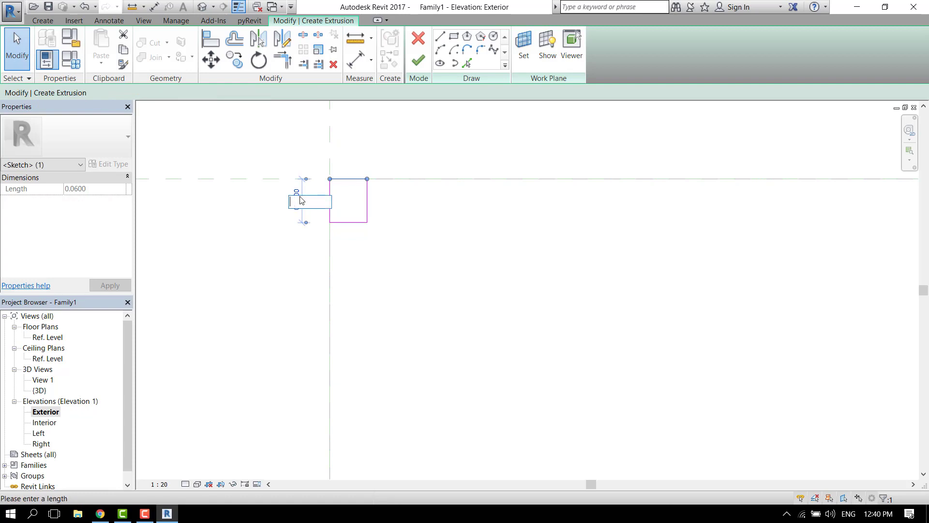
type("0.05")
key("Return")
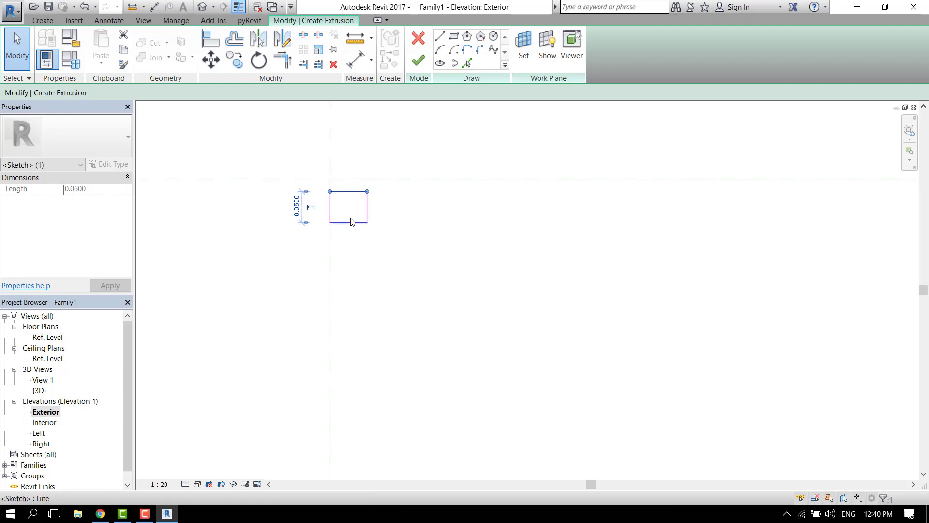
left_click(330, 208)
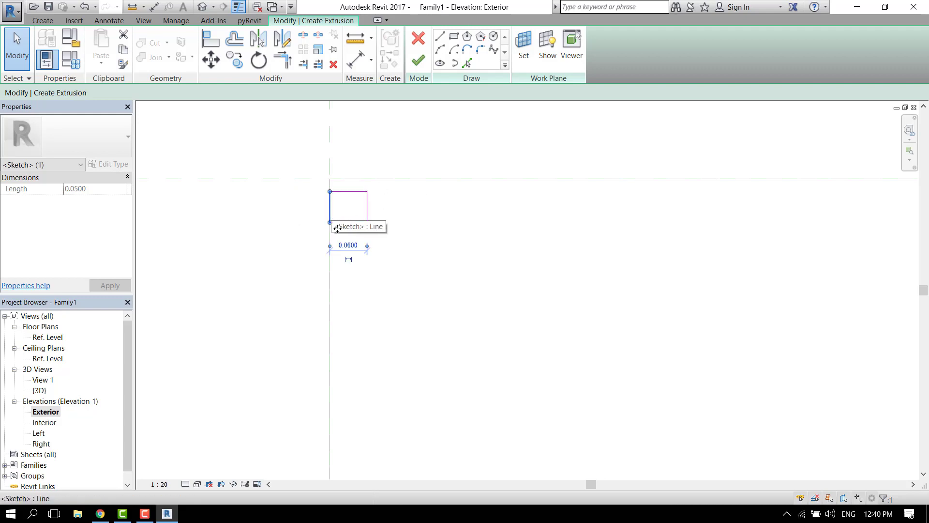
left_click(345, 244)
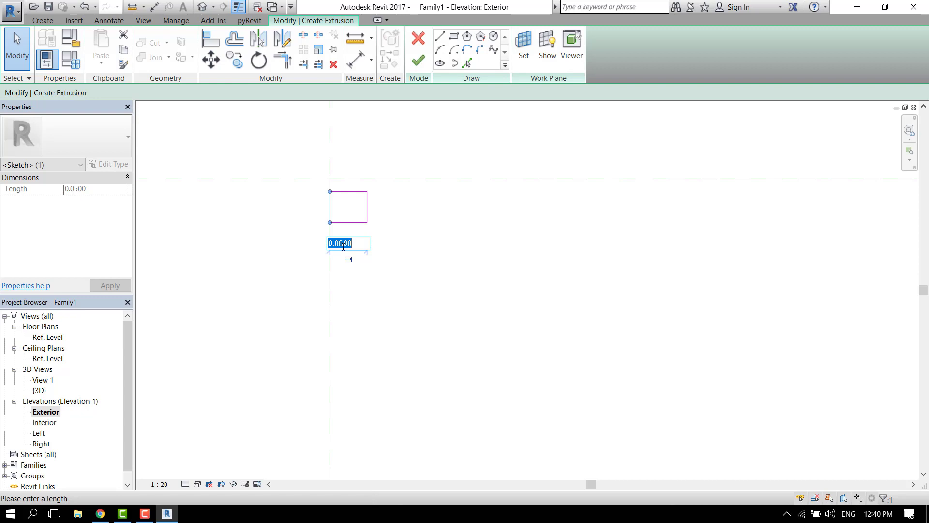
type("0.05")
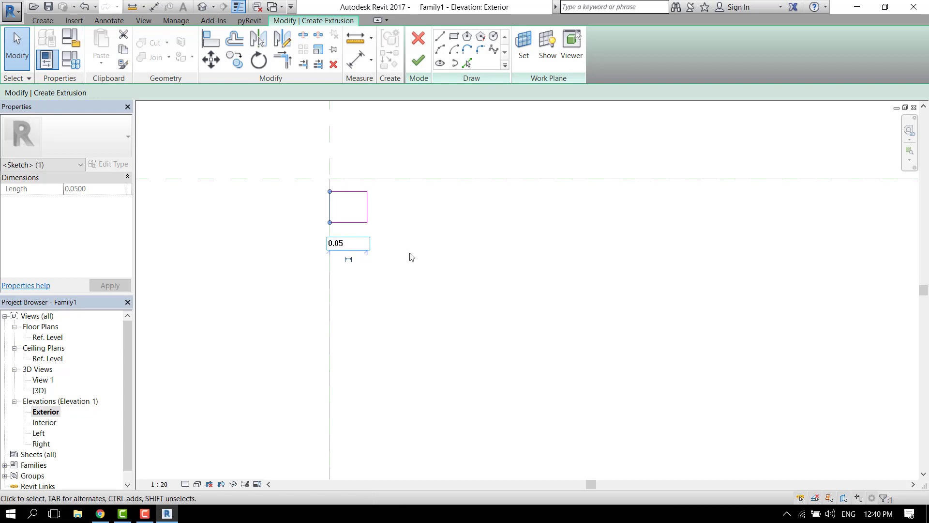
key("Return")
key("Escape")
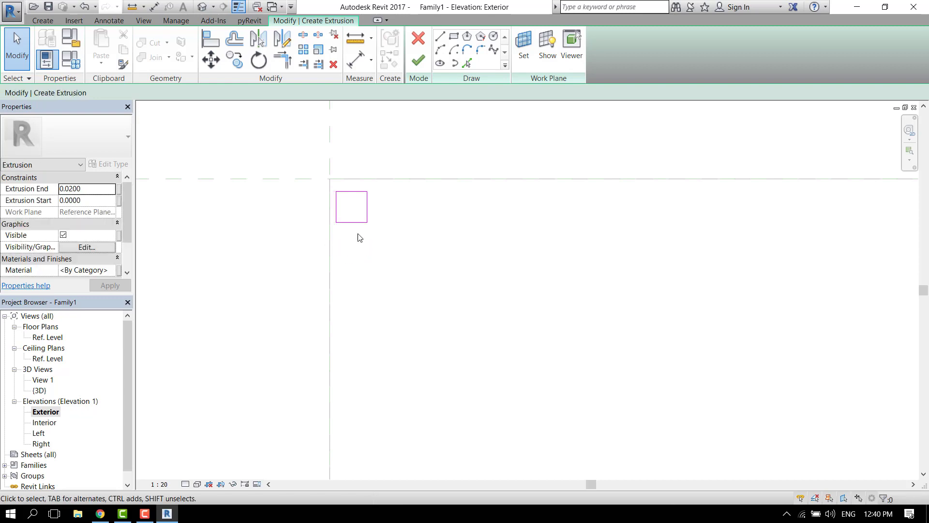
Finish the square extrusion, move it up-left to the origin corner, and select it
left_click(419, 61)
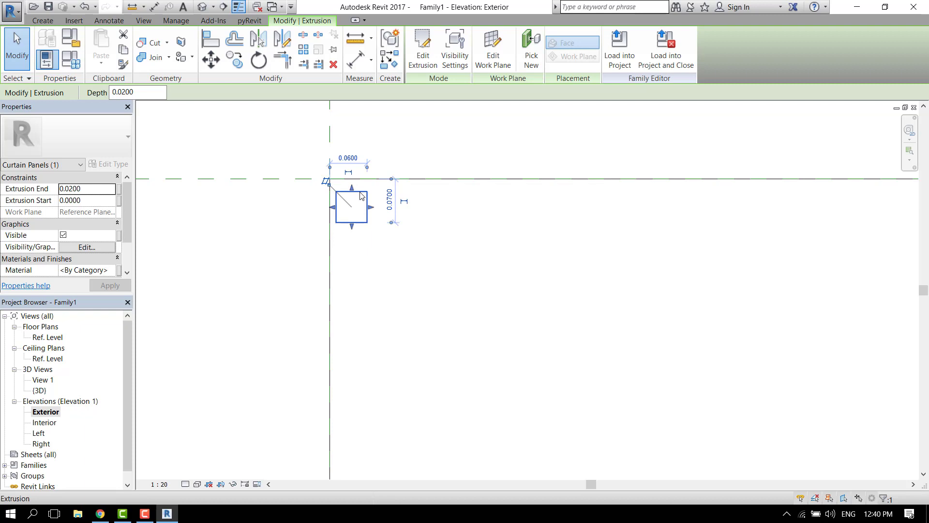
left_click_drag(354, 181, 339, 166)
left_click(359, 161)
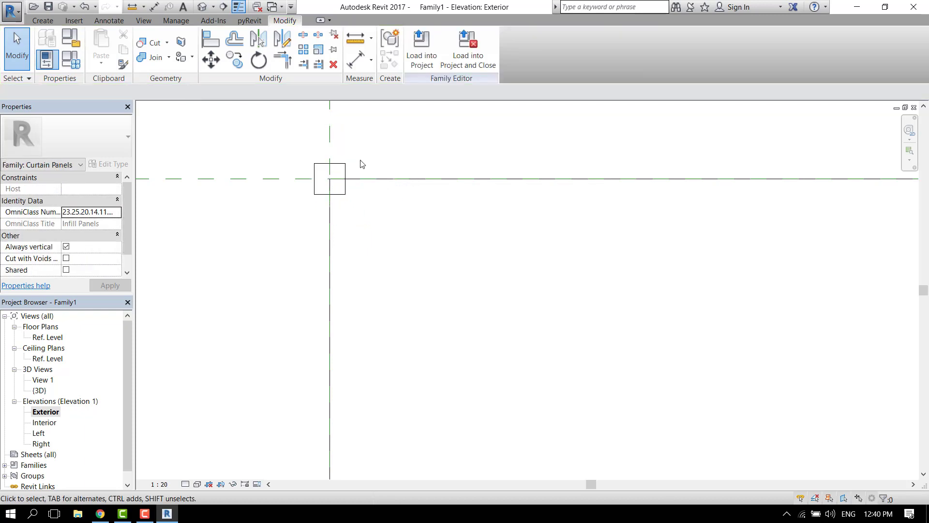
left_click(340, 176)
middle_click_drag(295, 266, 291, 286)
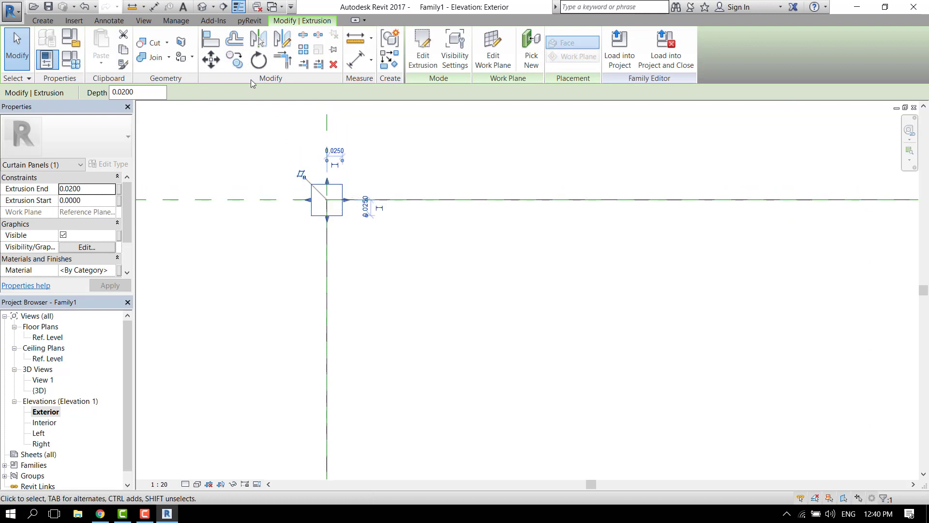
Copy the square extrusion with Multiple from its centre to the panel's right-end corners
left_click(236, 65)
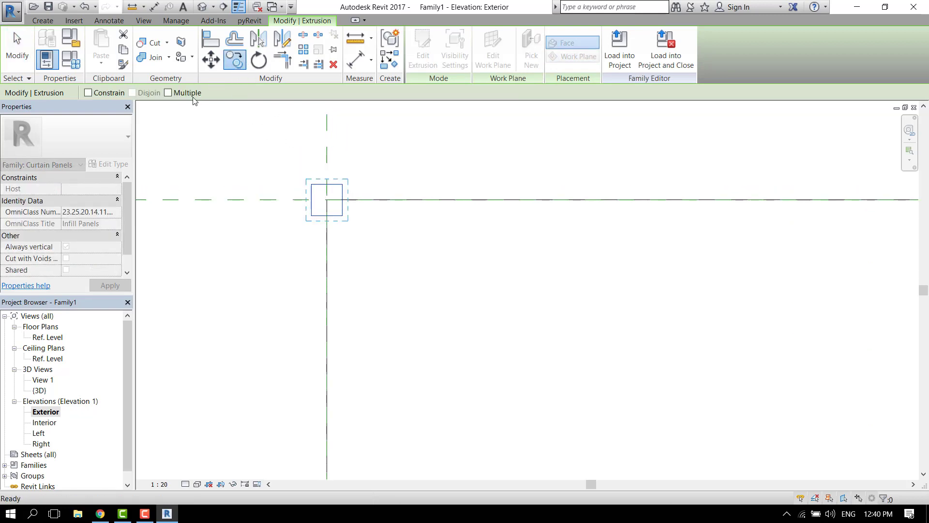
left_click(168, 93)
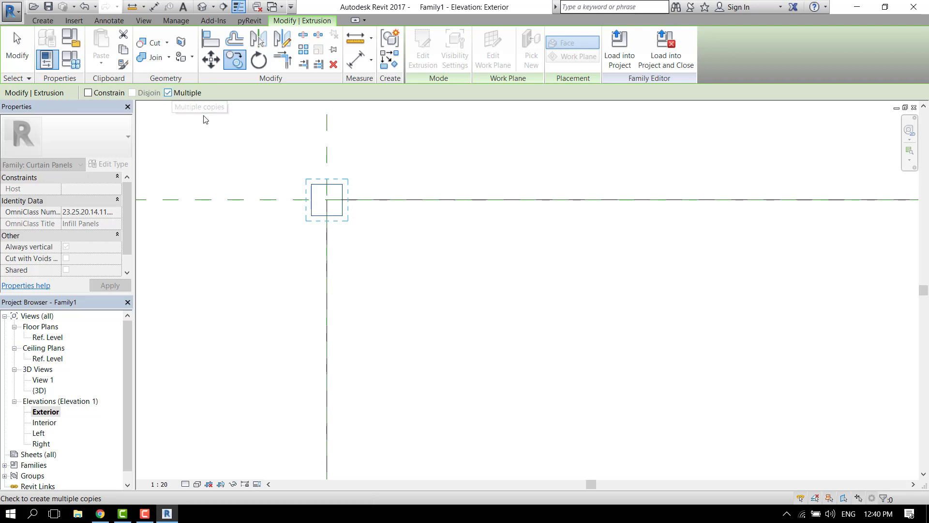
left_click(326, 199)
scroll(271, 208, "down", 2)
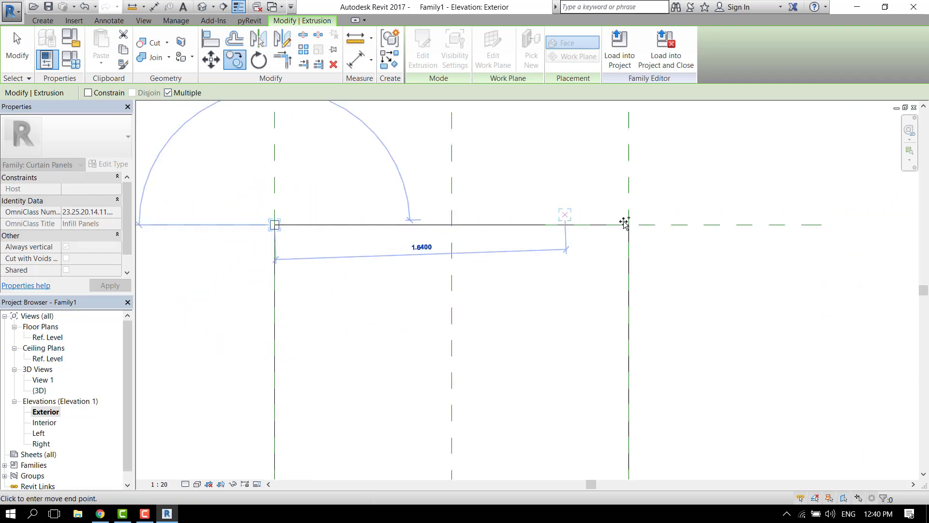
left_click(627, 226)
scroll(624, 194, "down", 2)
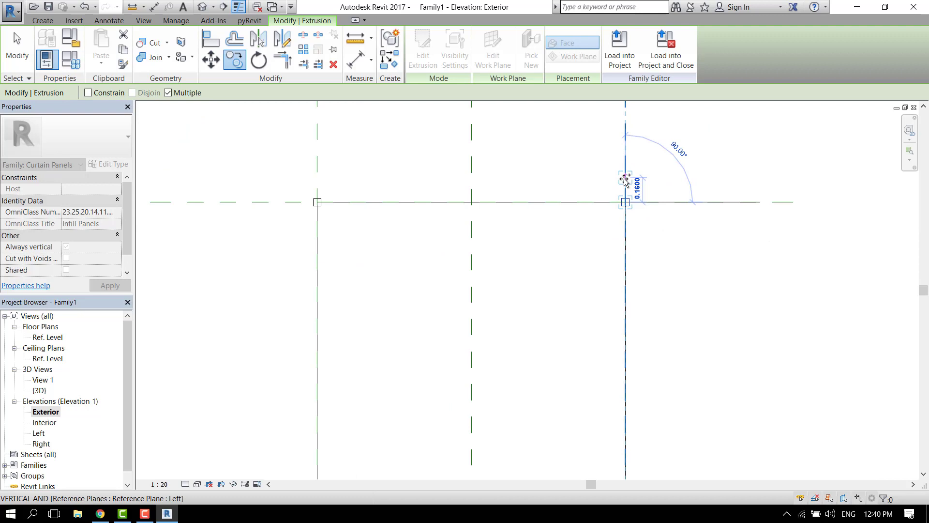
scroll(633, 394, "up", 3)
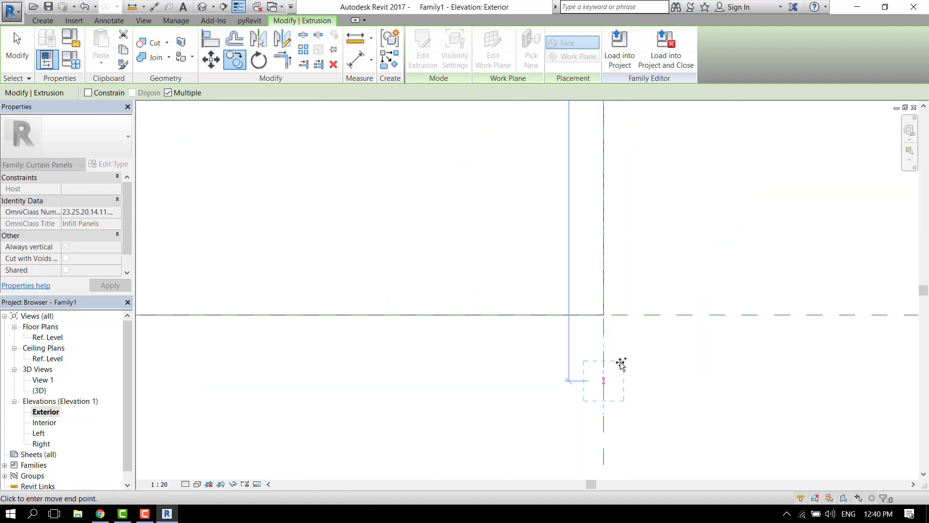
left_click(605, 313)
Place further copies at the left endpoint and bottom-left corner, then end copying
scroll(654, 382, "down", 2)
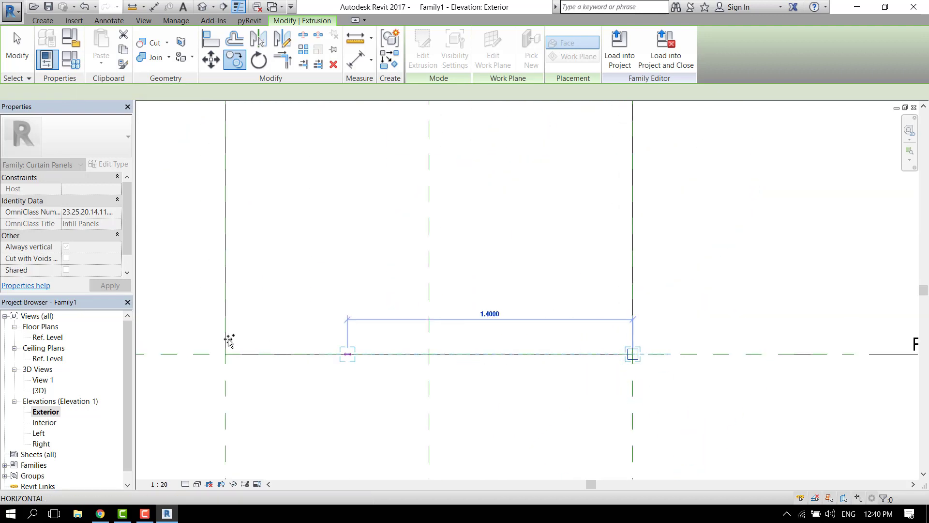
left_click(219, 347)
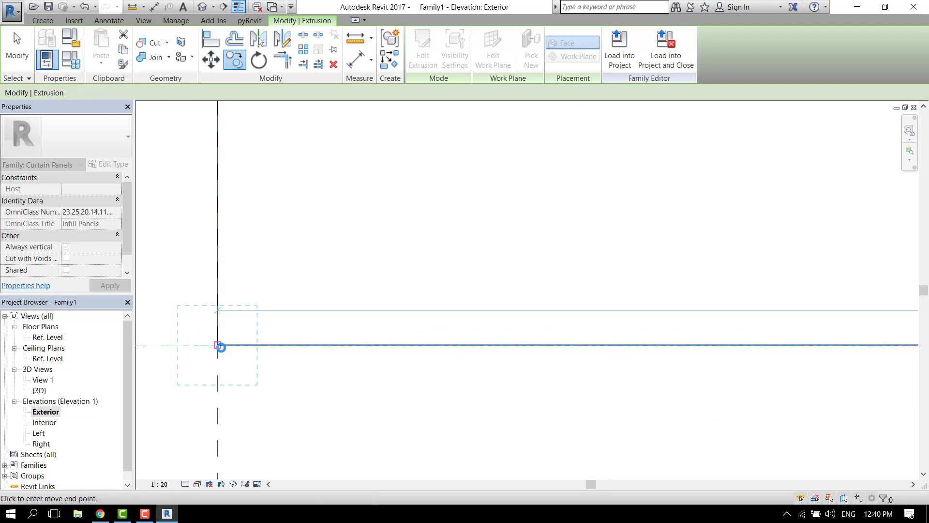
scroll(271, 351, "down", 3)
scroll(250, 401, "down", 5)
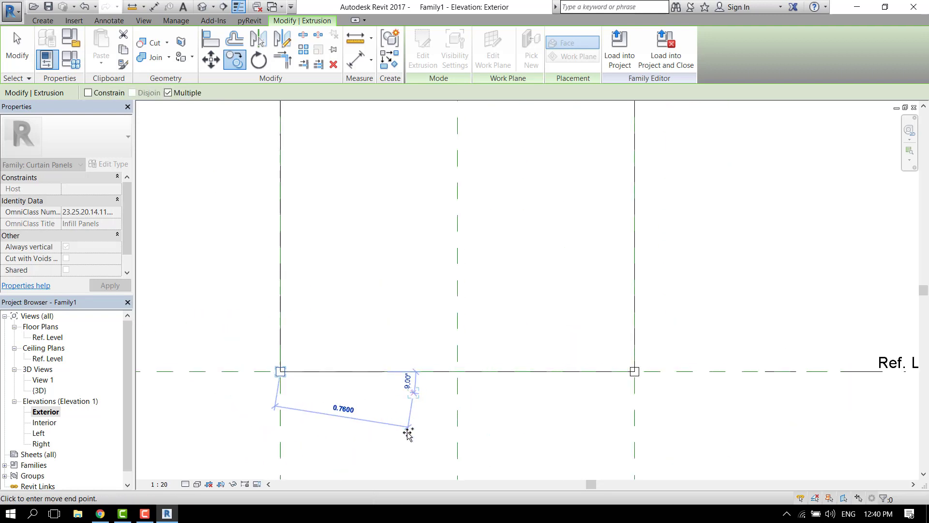
scroll(315, 448, "down", 1)
left_click(308, 408)
key("Escape")
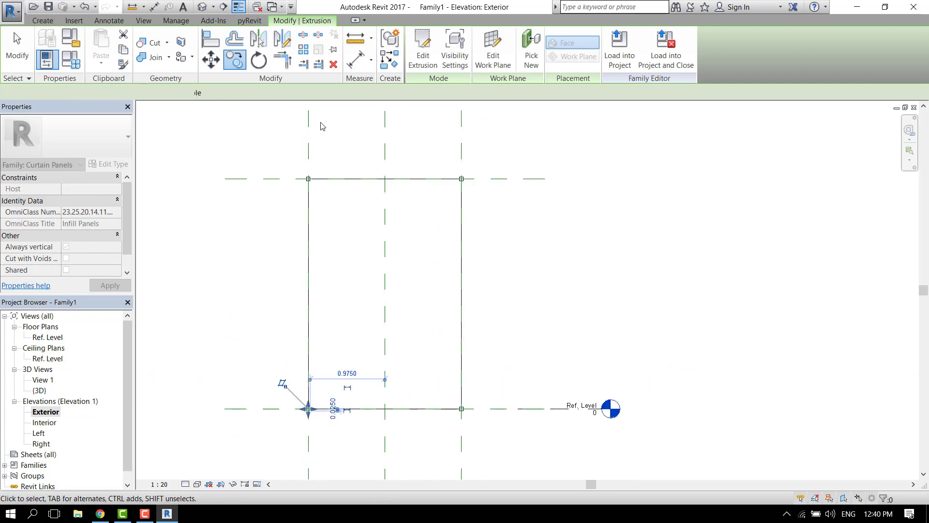
Show the panel in the default 3D view from the left-front and check its extrusion
left_click(201, 11)
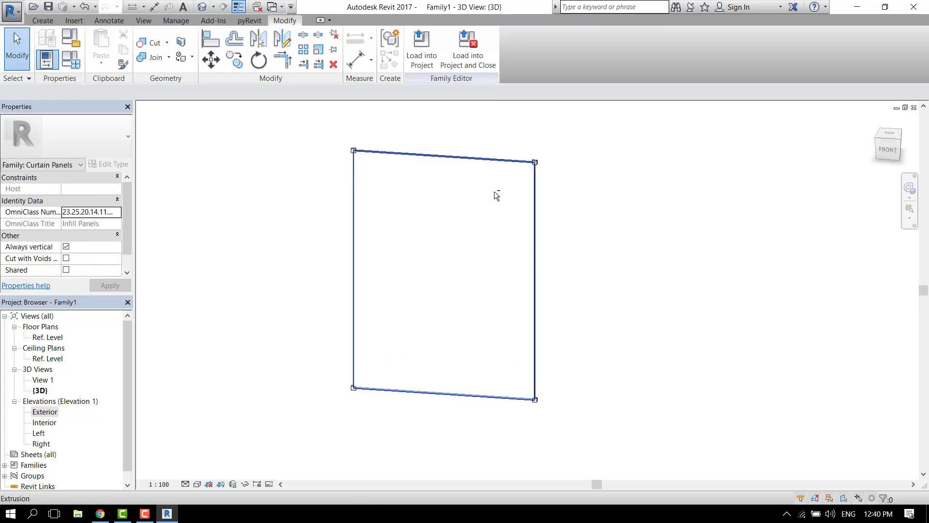
mouse_move(496, 195)
middle_mouse_down("shift")
mouse_move(597, 244)
mouse_move(491, 204)
middle_mouse_up("shift")
scroll(398, 210, "up", 5)
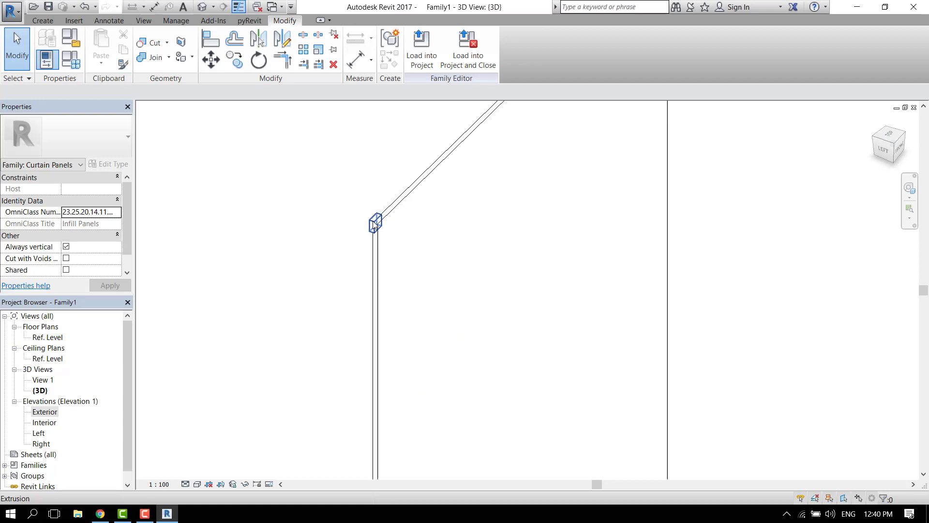
left_click(377, 228)
scroll(342, 233, "down", 3)
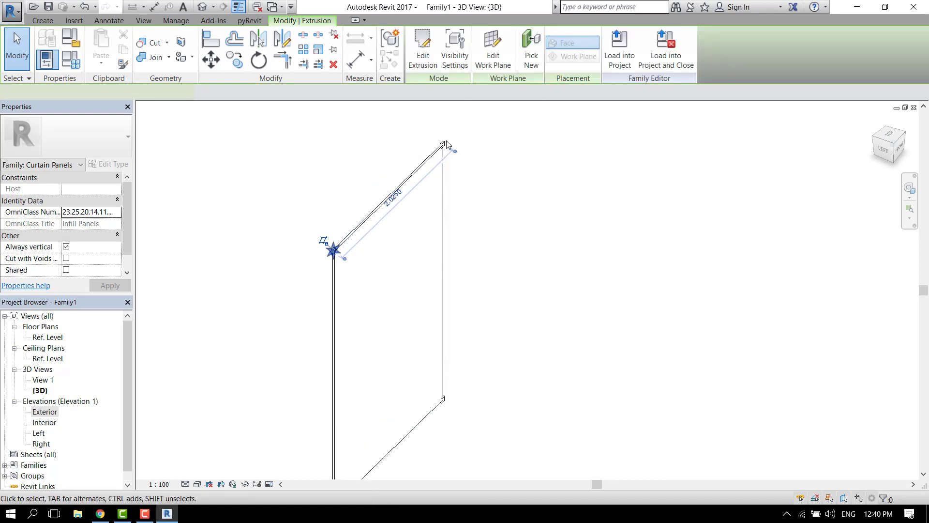
scroll(446, 146, "up", 4)
scroll(445, 146, "down", 5)
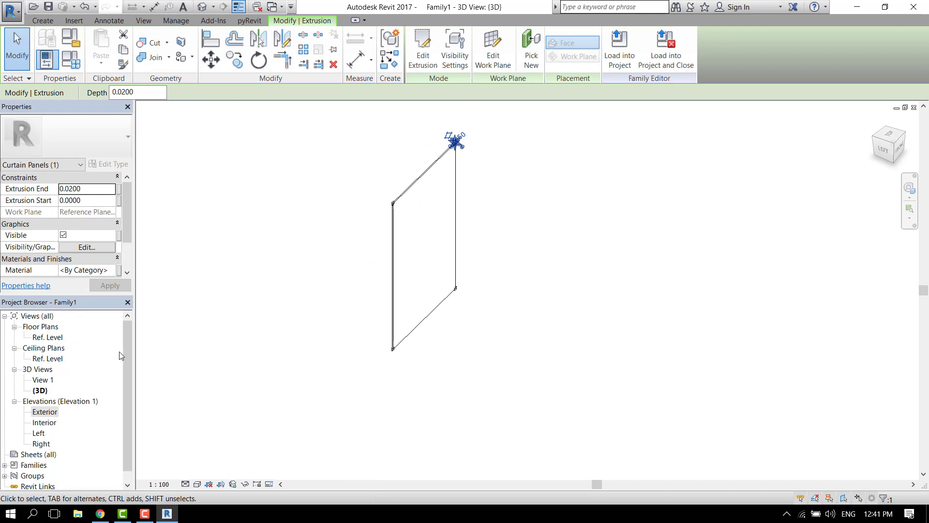
left_click(128, 341)
In the Ref. Level plan, deepen the corner extrusion to Extrusion Start -0.3000, a 0.3200 depth
left_click(53, 338)
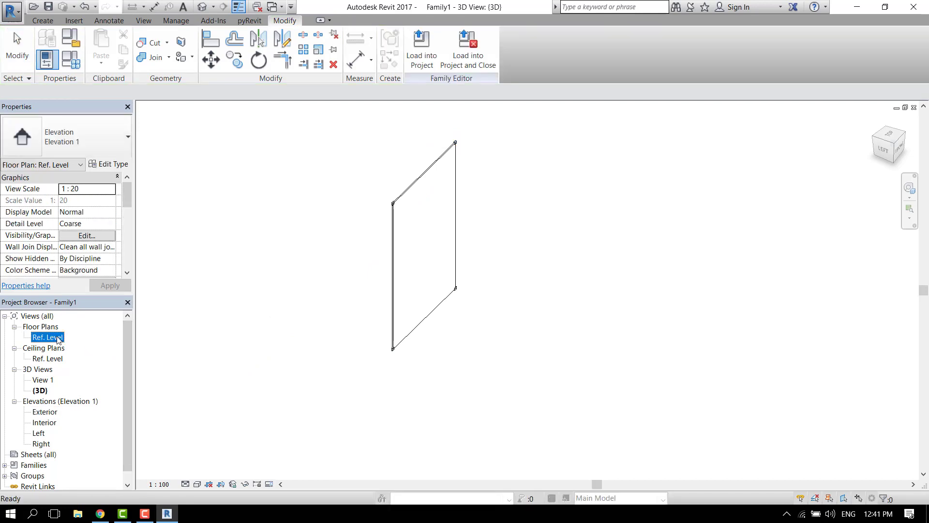
double_click(49, 337)
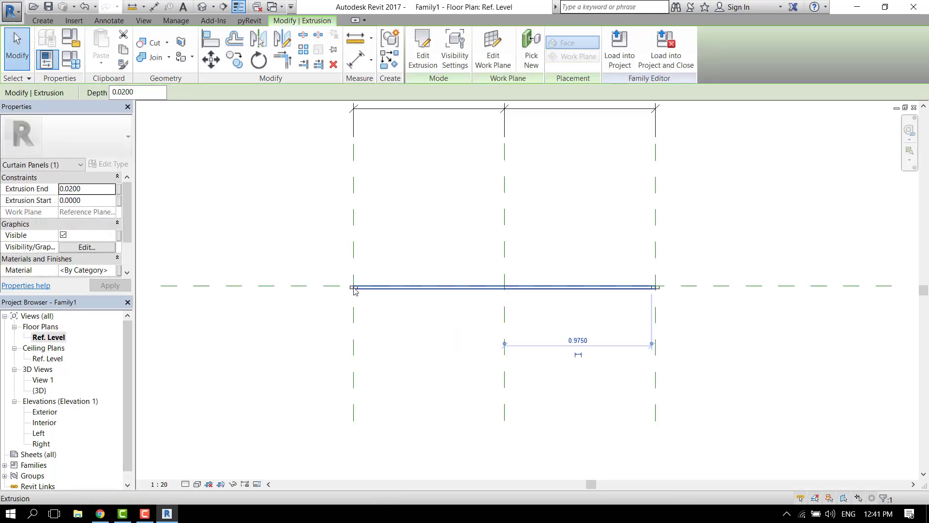
scroll(354, 290, "up", 5)
key("Escape")
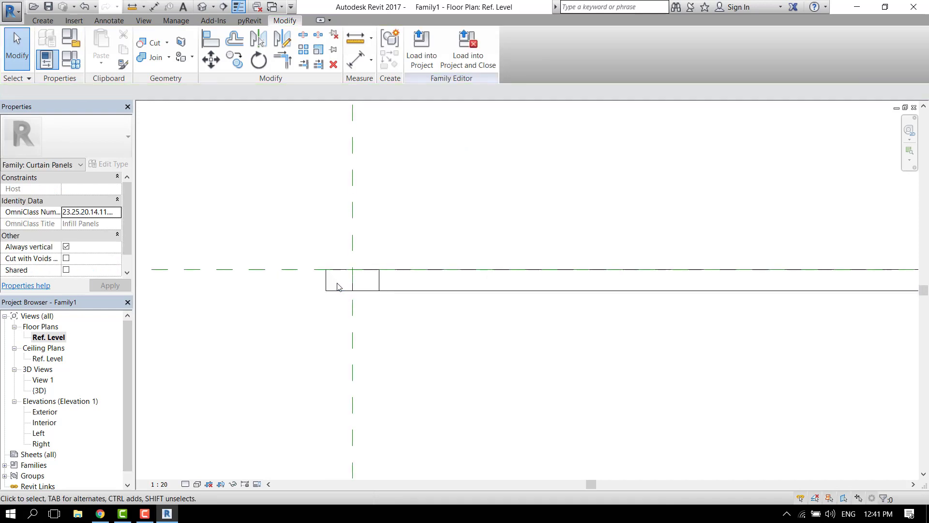
left_click(342, 290)
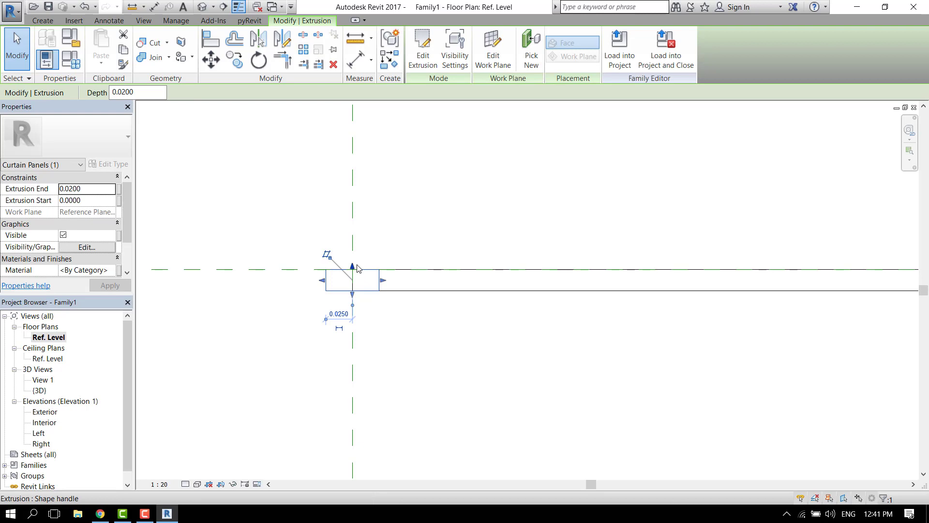
left_click_drag(355, 269, 361, 222)
scroll(357, 233, "down", 5)
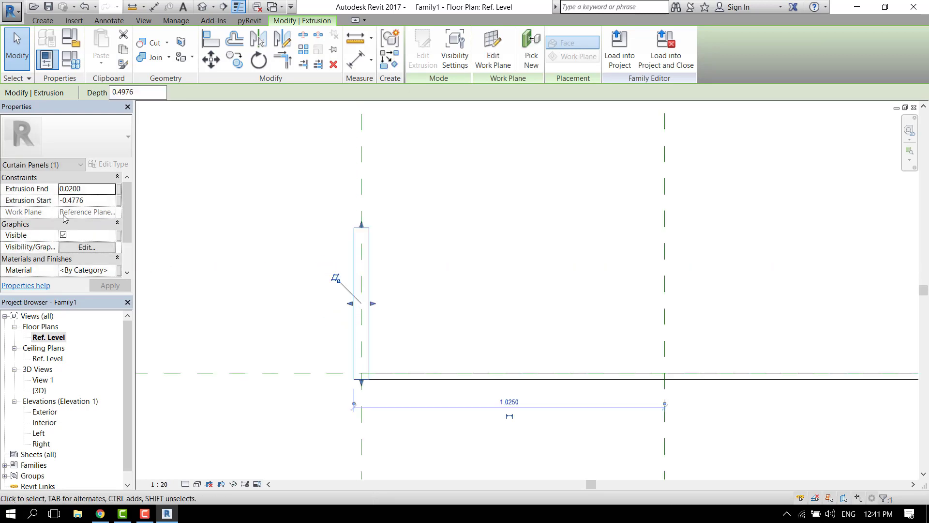
left_click(91, 200)
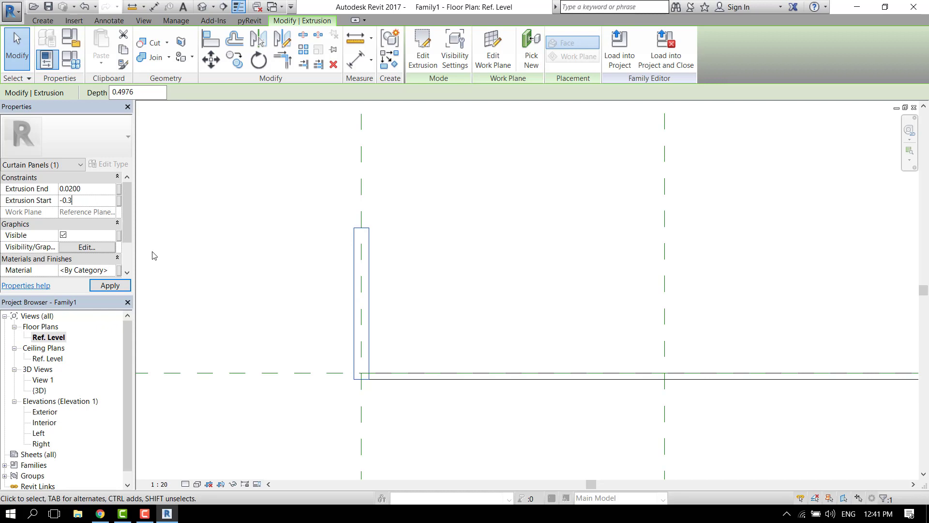
key("Return")
scroll(244, 283, "down", 1)
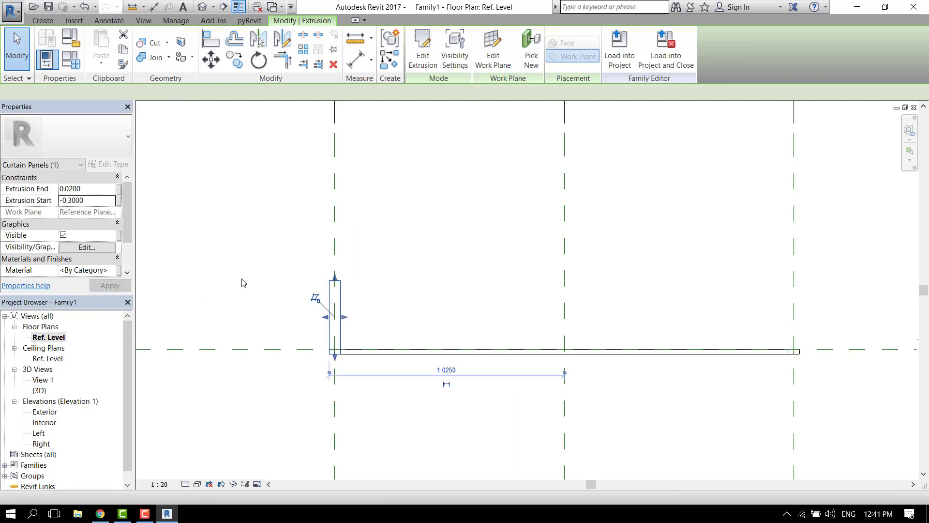
scroll(243, 283, "down", 1)
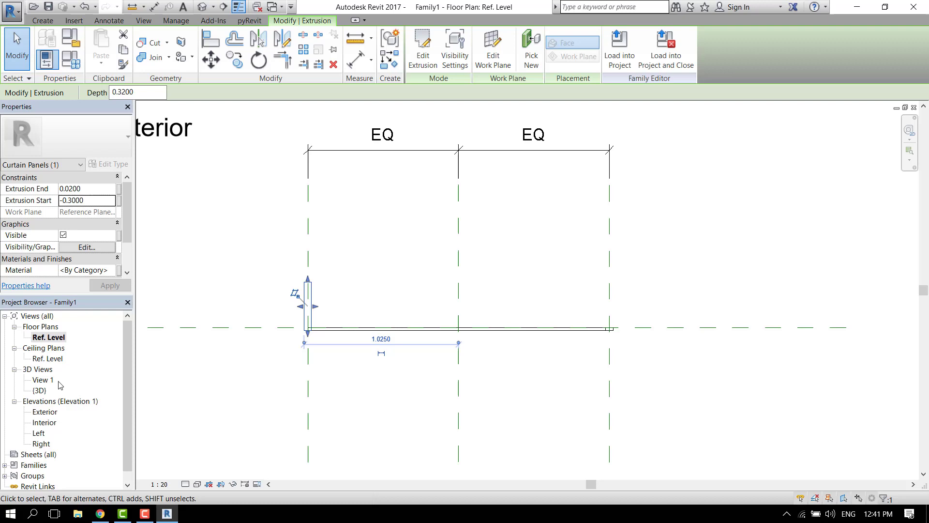
scroll(44, 405, "down", 1)
In the Exterior elevation, check the corner extrusions and select the lower-right one (-0.3000 to 0.0200)
double_click(45, 401)
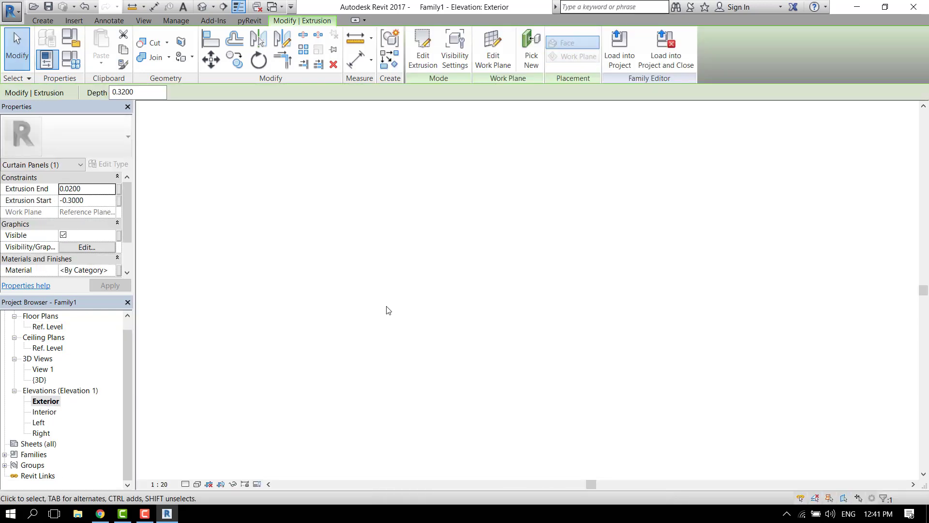
scroll(450, 387, "up", 2)
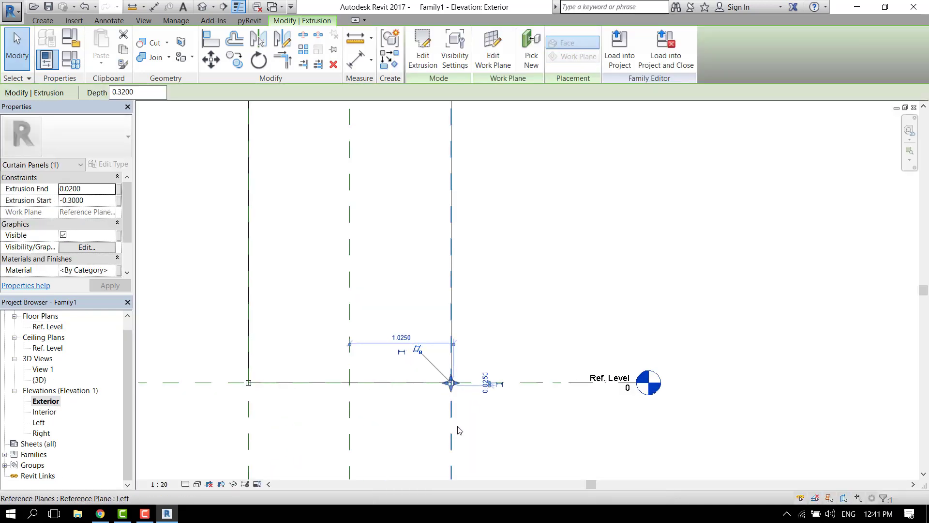
scroll(452, 383, "down", 1)
scroll(451, 406, "up", 2)
scroll(452, 418, "up", 1)
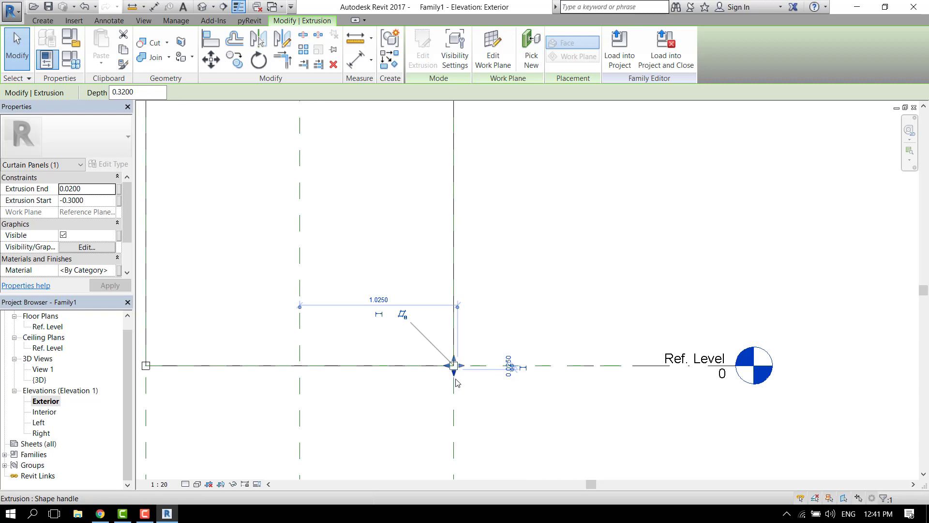
scroll(460, 377, "down", 2)
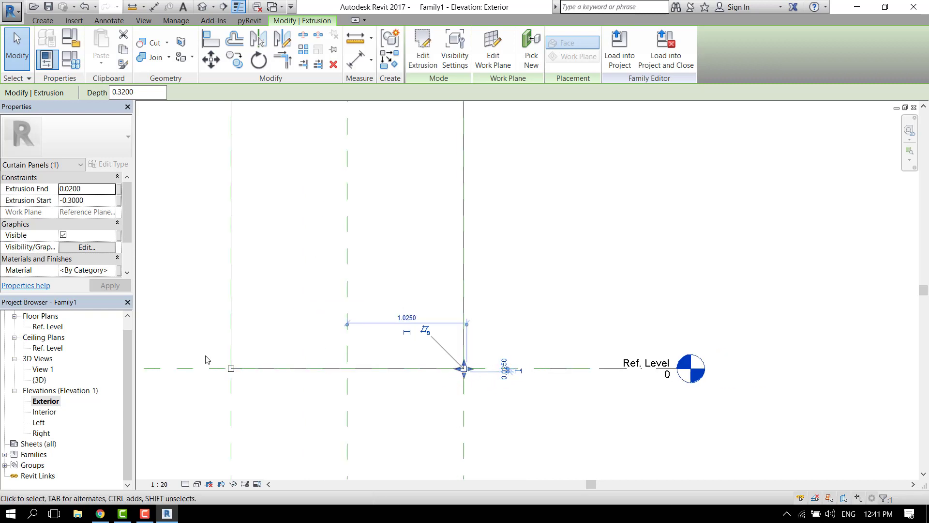
left_click(229, 372)
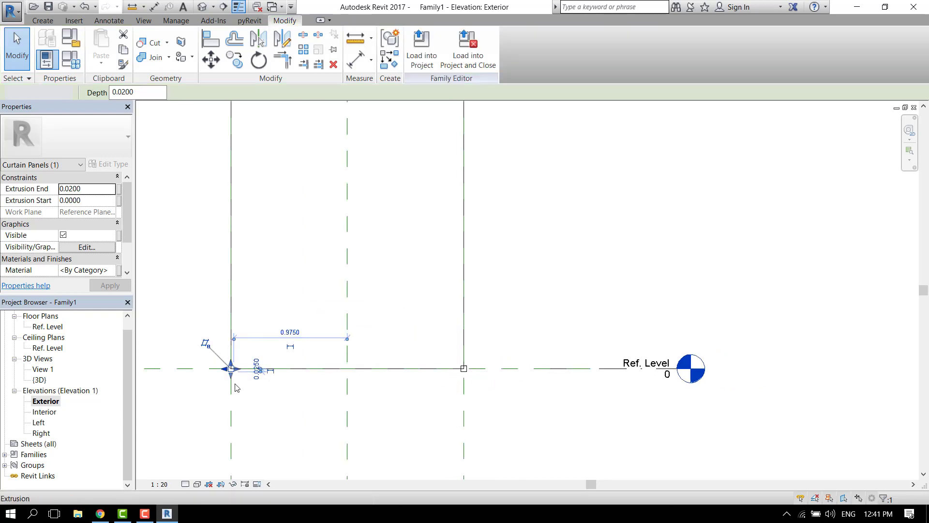
key("Escape")
scroll(242, 368, "down", 2)
left_click(240, 140)
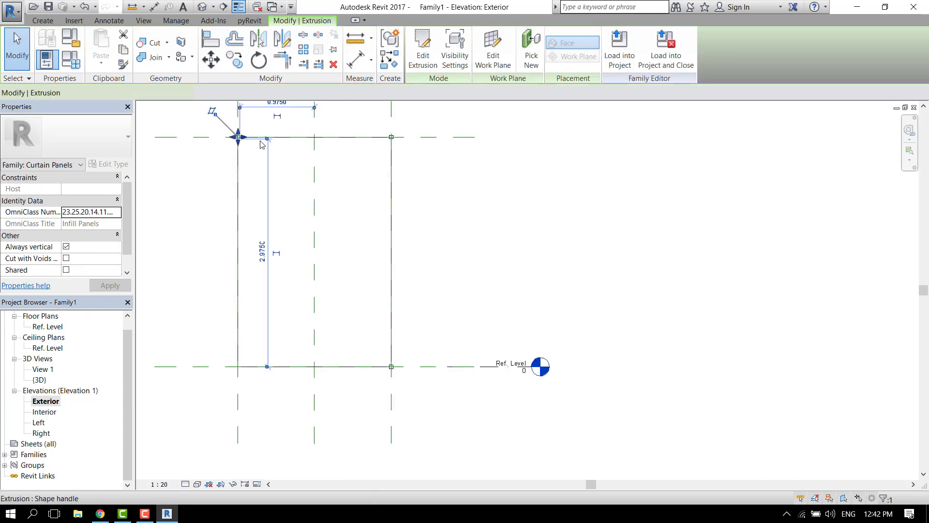
key("Escape")
scroll(381, 400, "up", 3)
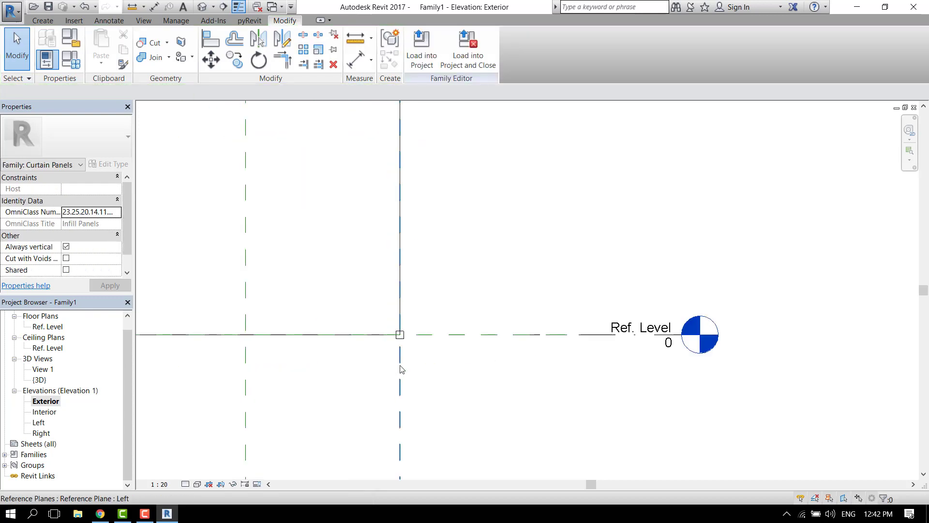
left_click(400, 340)
scroll(404, 342, "down", 2)
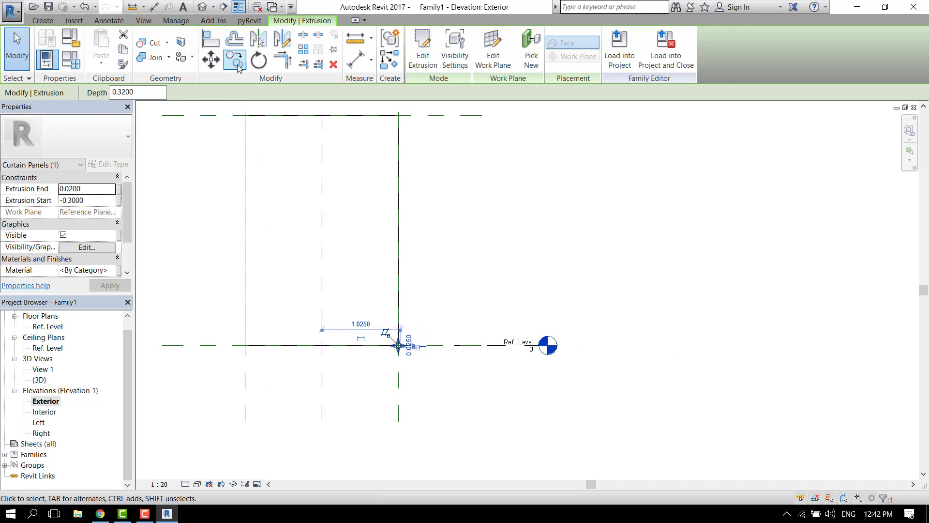
Start copying the corner block with CO, using its centre as the base point
key("c")
key("o")
scroll(414, 348, "up", 4)
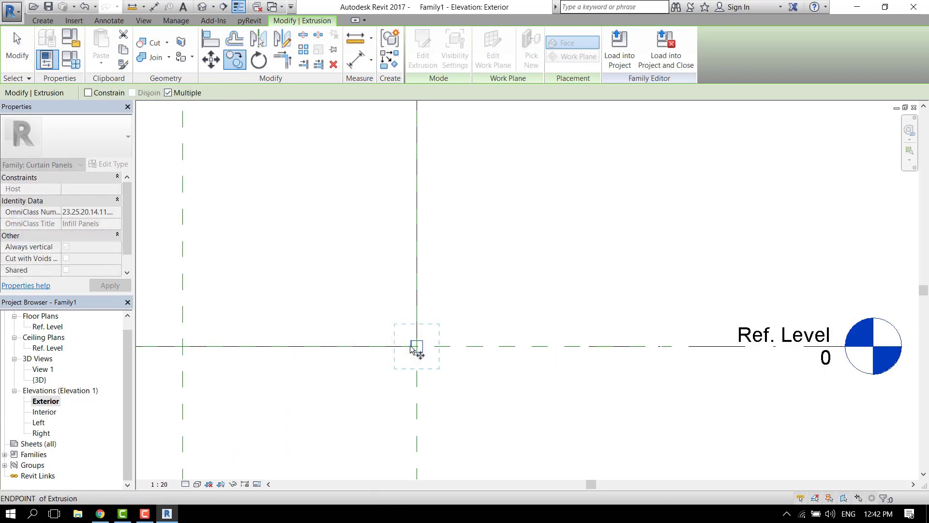
left_click(455, 345)
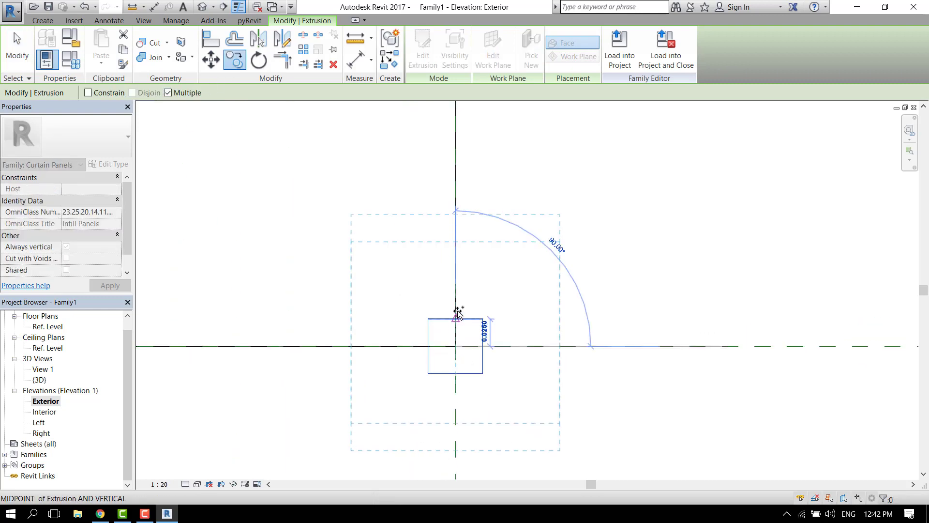
scroll(457, 312, "down", 2)
scroll(473, 334, "down", 5)
scroll(255, 338, "up", 3)
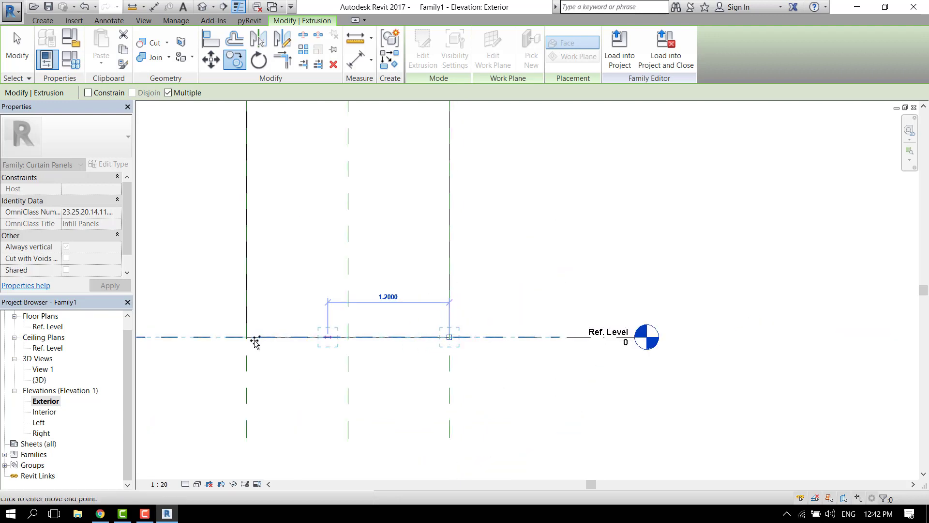
scroll(251, 335, "up", 5)
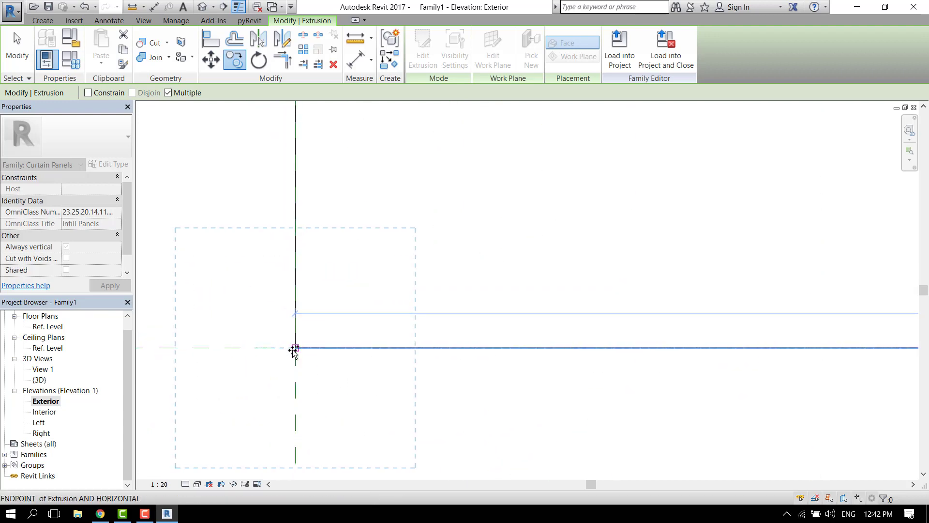
scroll(294, 349, "down", 5)
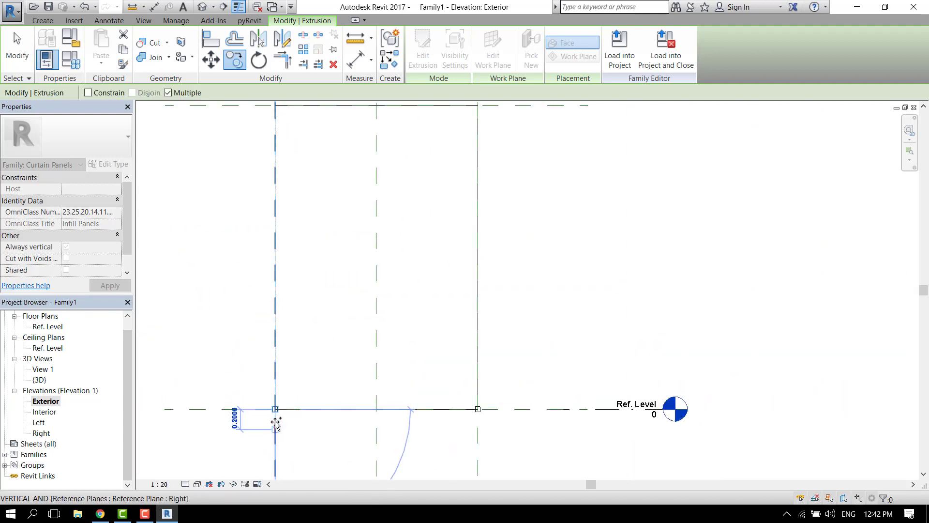
scroll(288, 236, "up", 5)
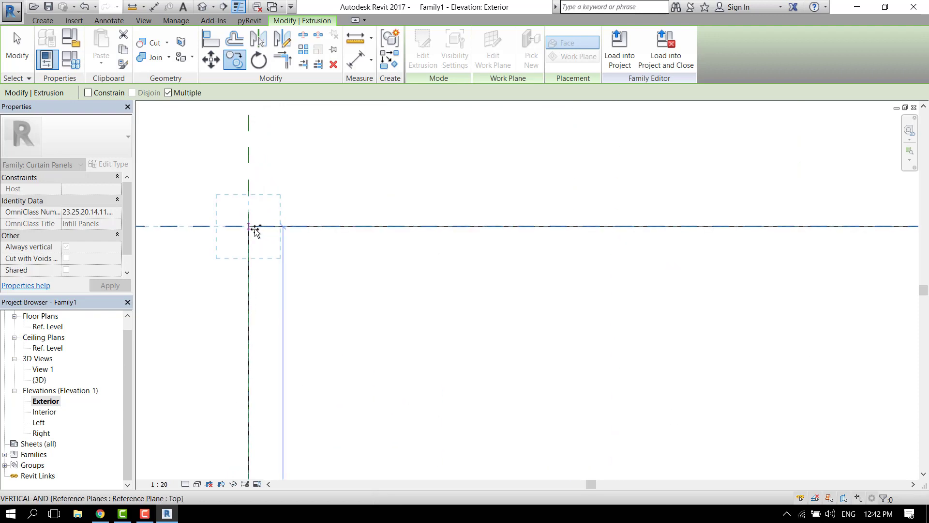
scroll(208, 271, "down", 5)
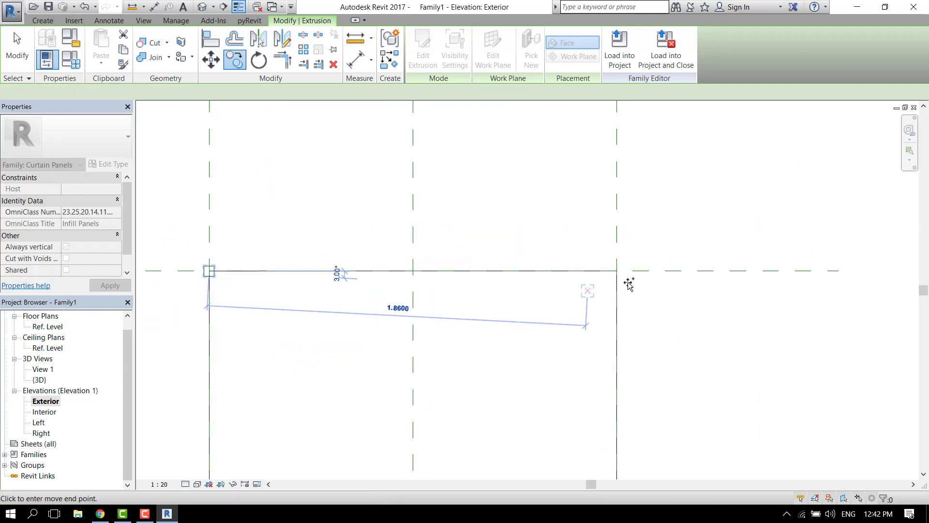
scroll(625, 278, "up", 4)
scroll(621, 276, "down", 5)
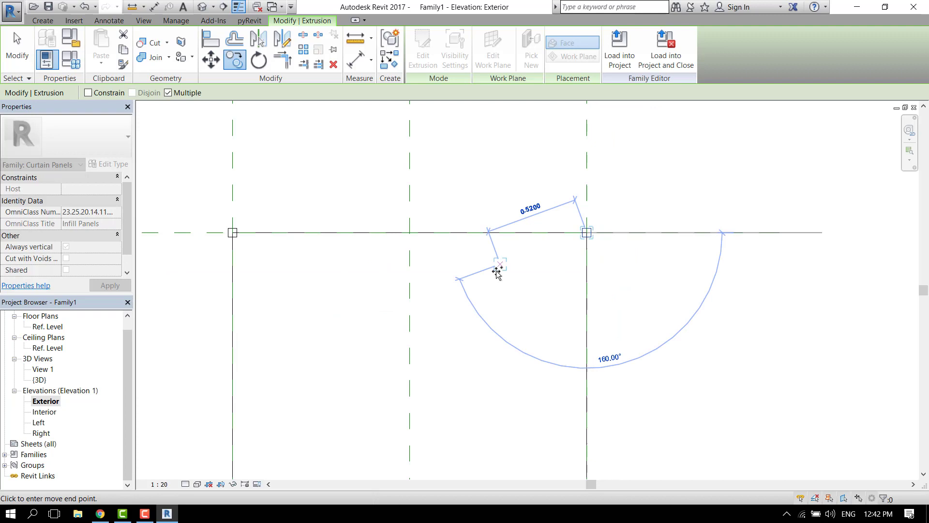
Orbit the default 3D view to inspect the four corner blocks from the back and right
scroll(469, 237, "down", 1)
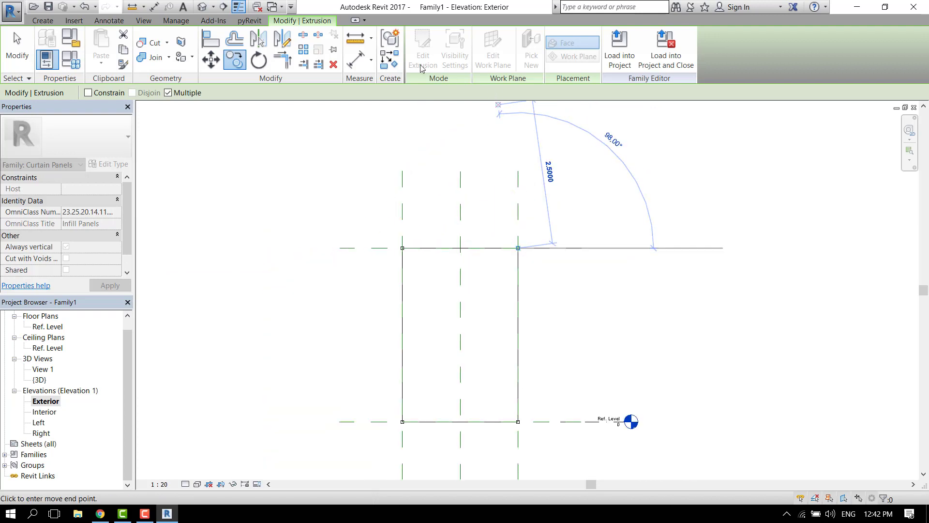
left_click(201, 7)
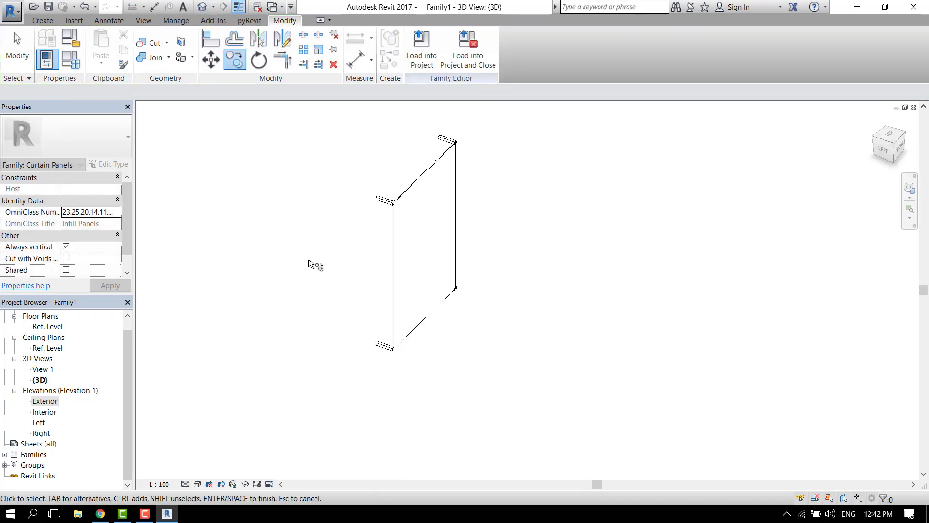
scroll(434, 242, "up", 1)
middle_click_drag(430, 269, 507, 226, "shift")
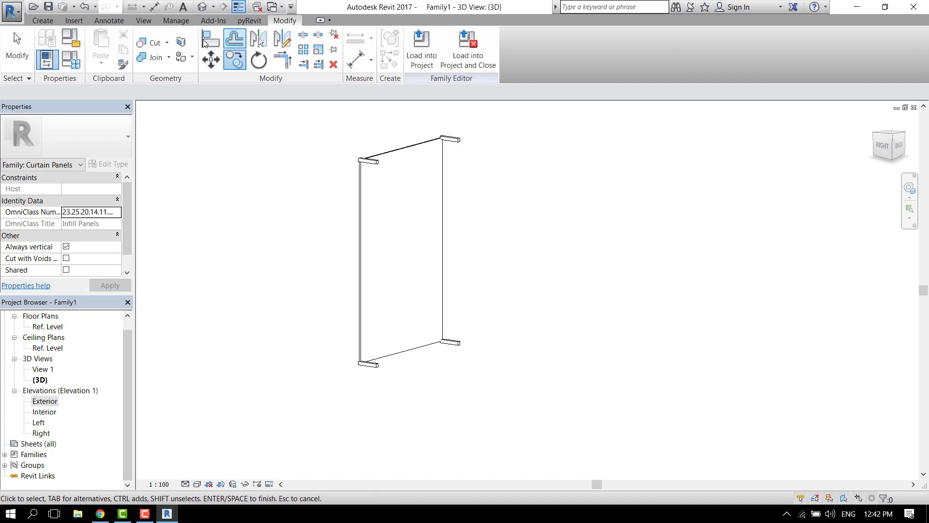
middle_click_drag(416, 357, 479, 353, "shift")
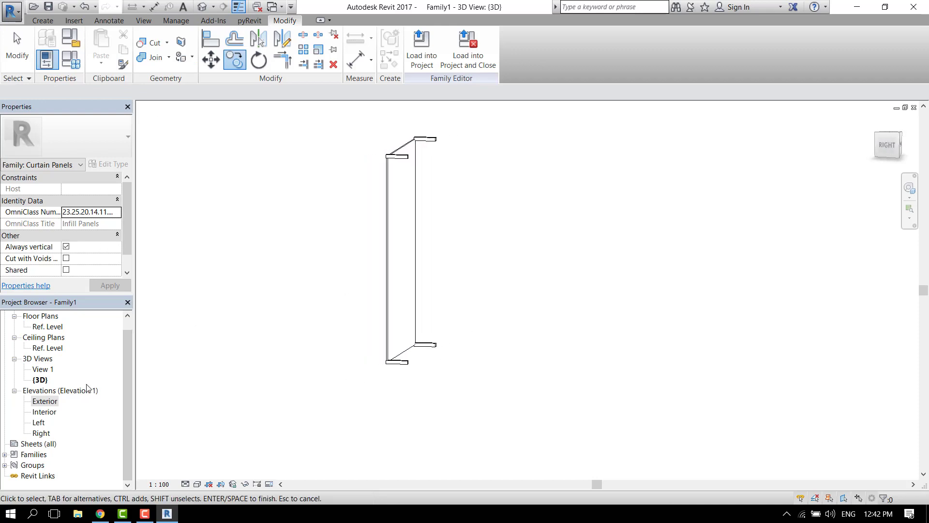
Inspect the panel in the Left elevation, then switch to the Right elevation
double_click(38, 422)
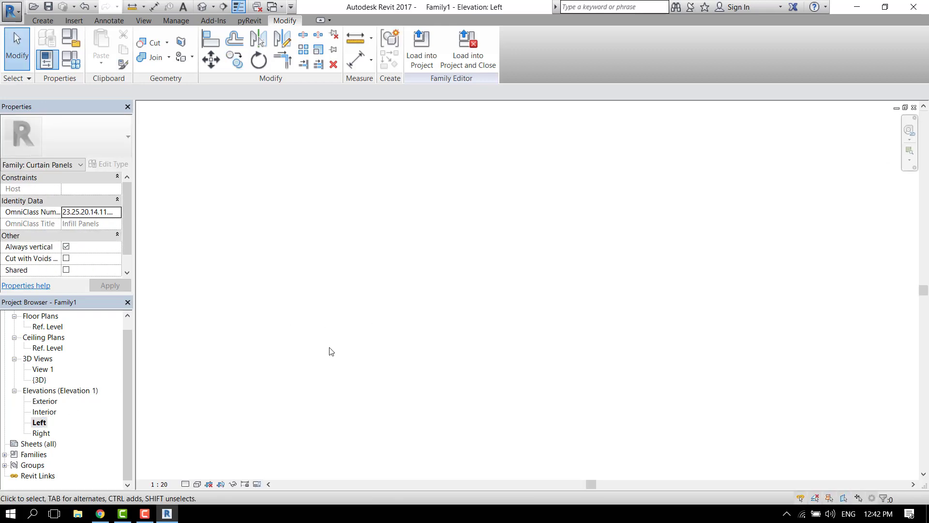
scroll(307, 309, "down", 3)
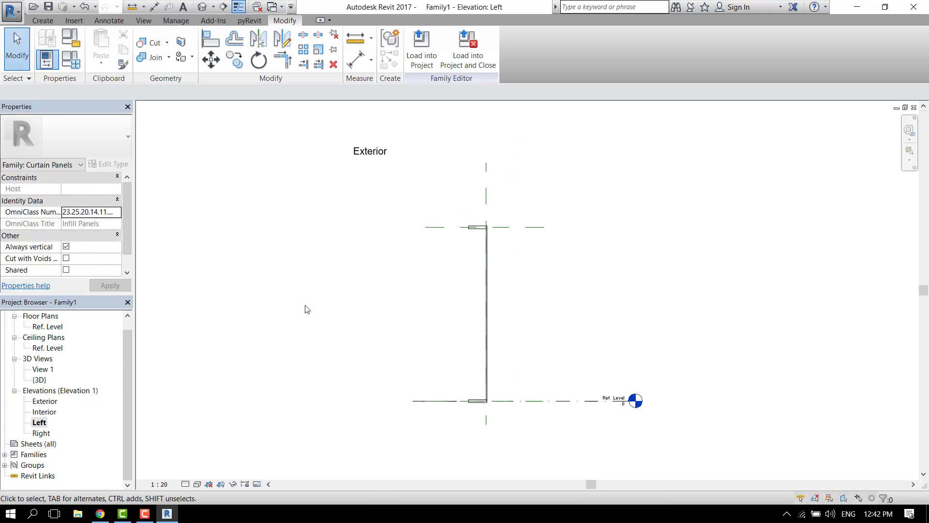
scroll(522, 391, "up", 1)
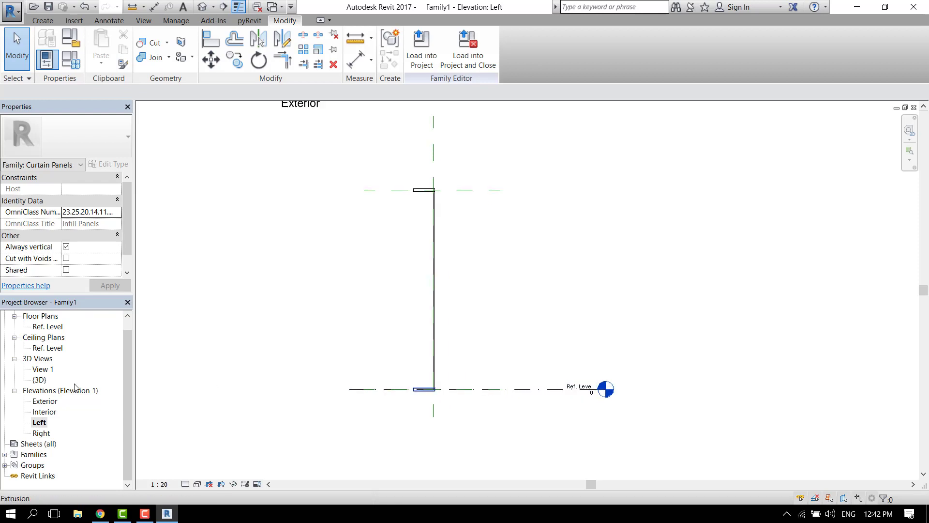
double_click(42, 433)
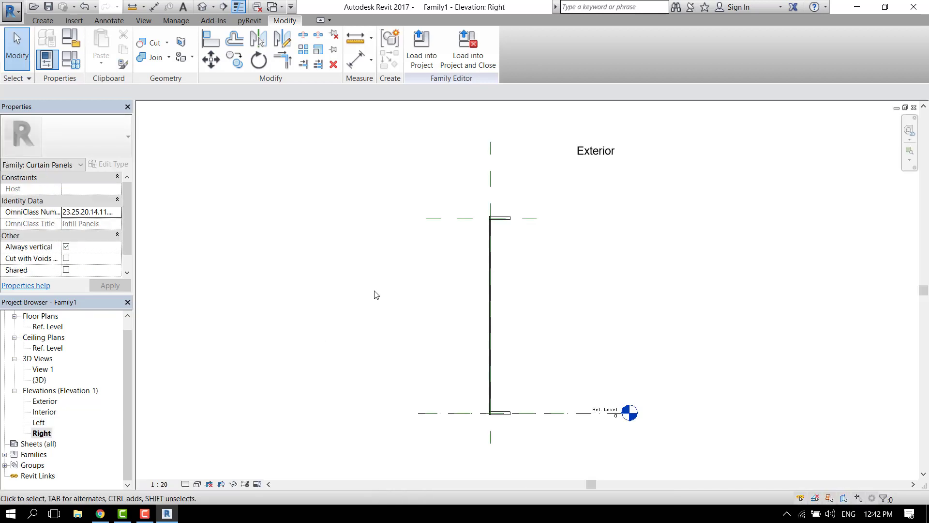
scroll(341, 288, "down", 2)
scroll(456, 314, "up", 3)
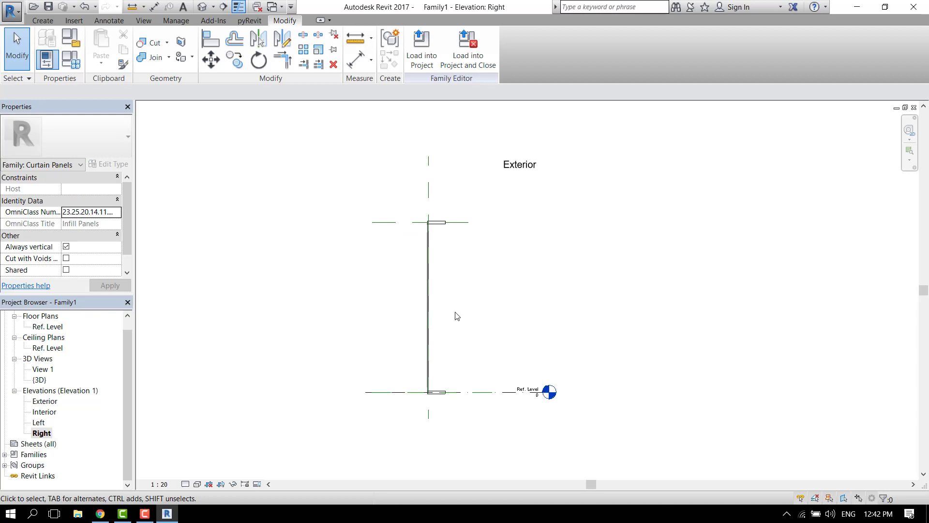
scroll(460, 308, "up", 1)
scroll(379, 297, "down", 3)
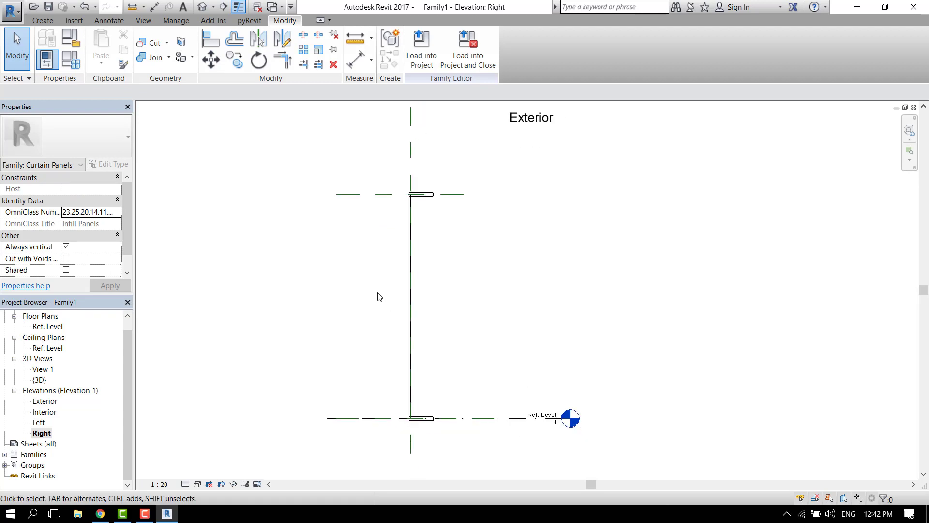
Begin a new solid extrusion in the Right elevation, then cancel it
left_click(43, 20)
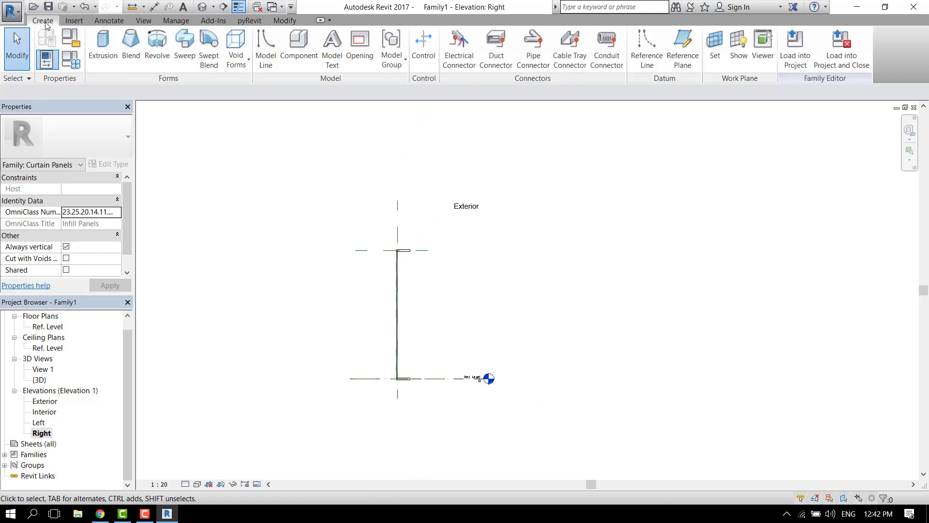
left_click(103, 45)
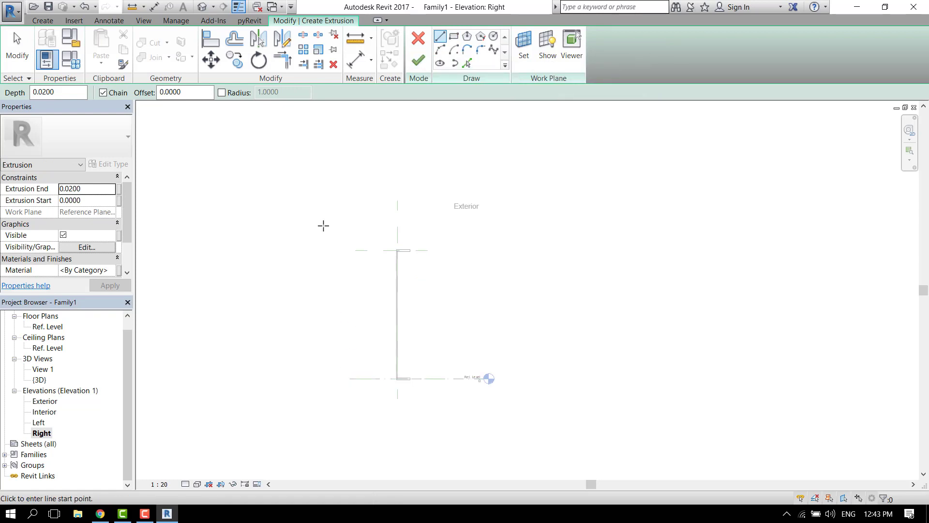
left_click(417, 39)
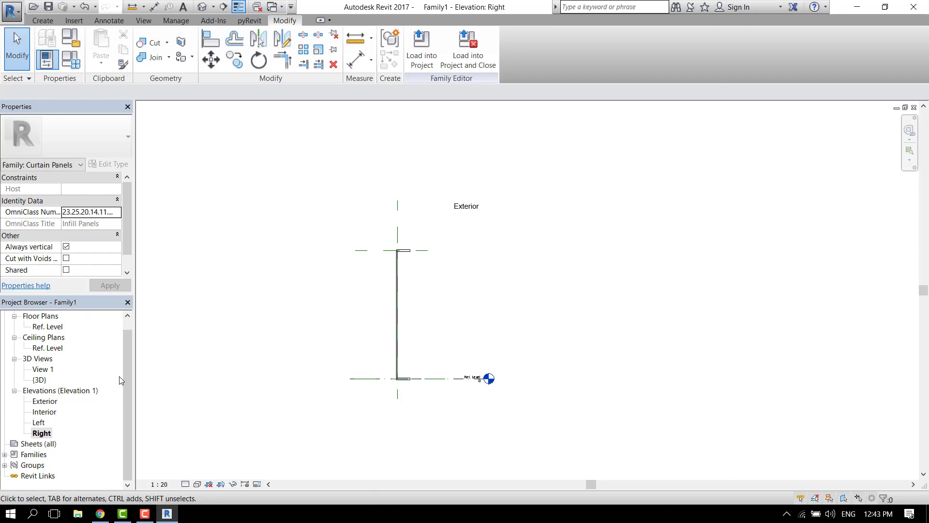
scroll(120, 373, "up", 1)
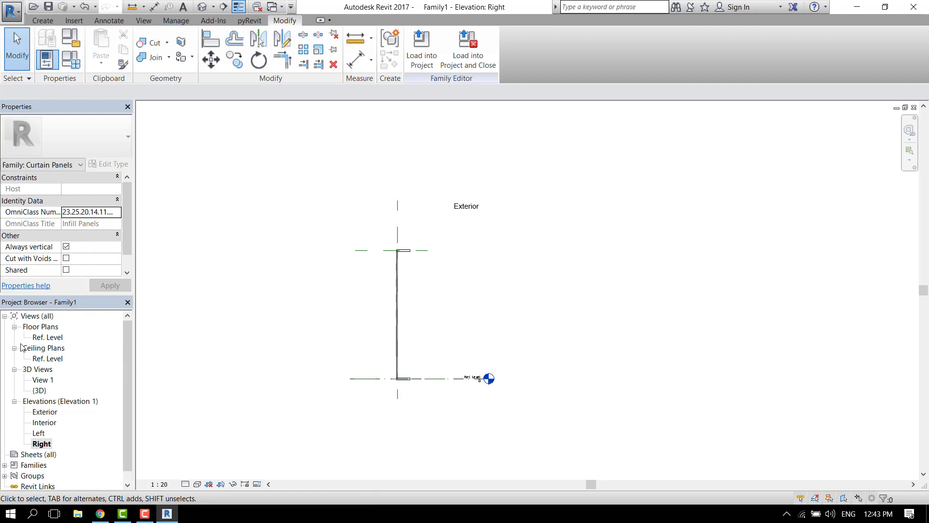
In the Ref. Level plan, create a 0.05 by 0.05 rectangular extrusion at the panel's left frame end
double_click(56, 340)
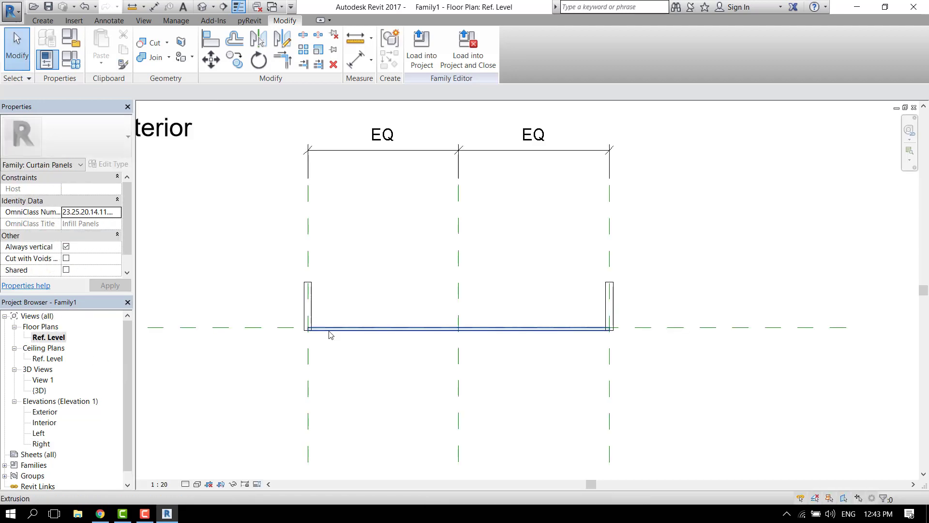
scroll(319, 290, "up", 1)
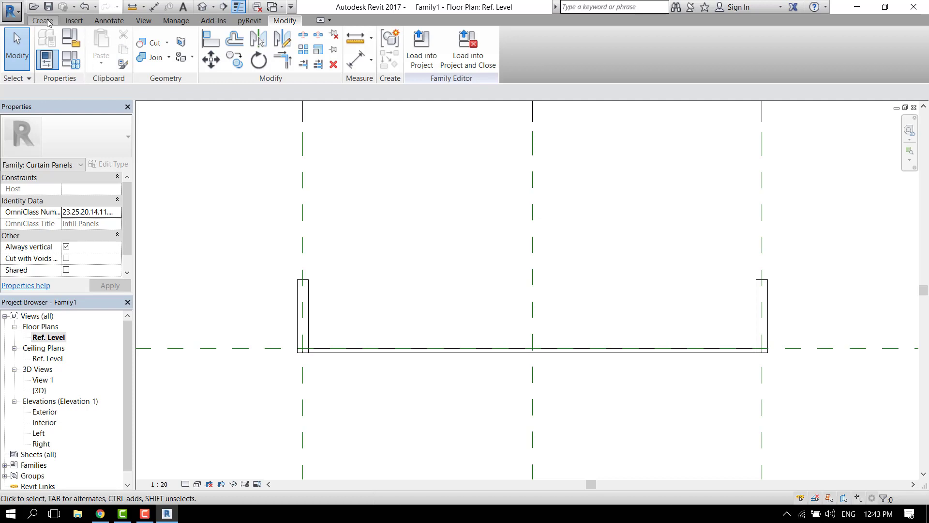
left_click(49, 21)
left_click(103, 46)
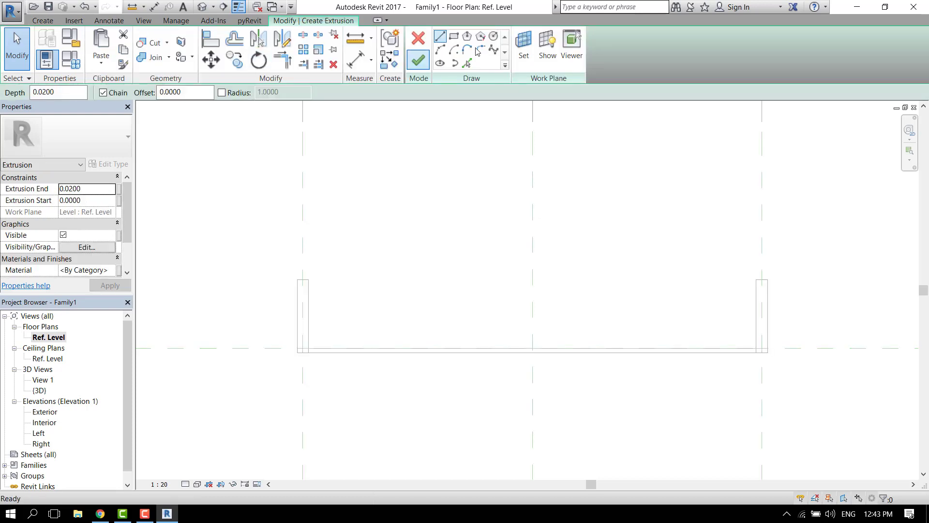
left_click(453, 37)
scroll(292, 293, "up", 6)
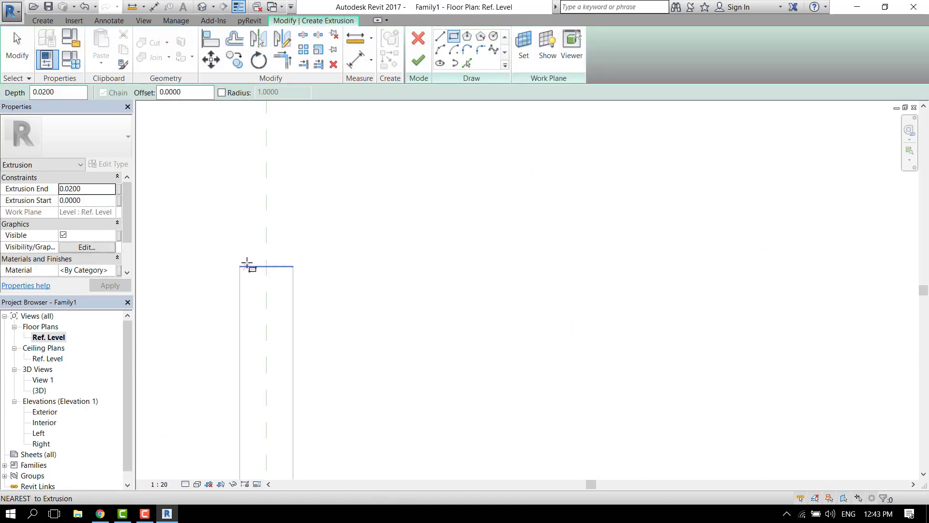
left_click(244, 265)
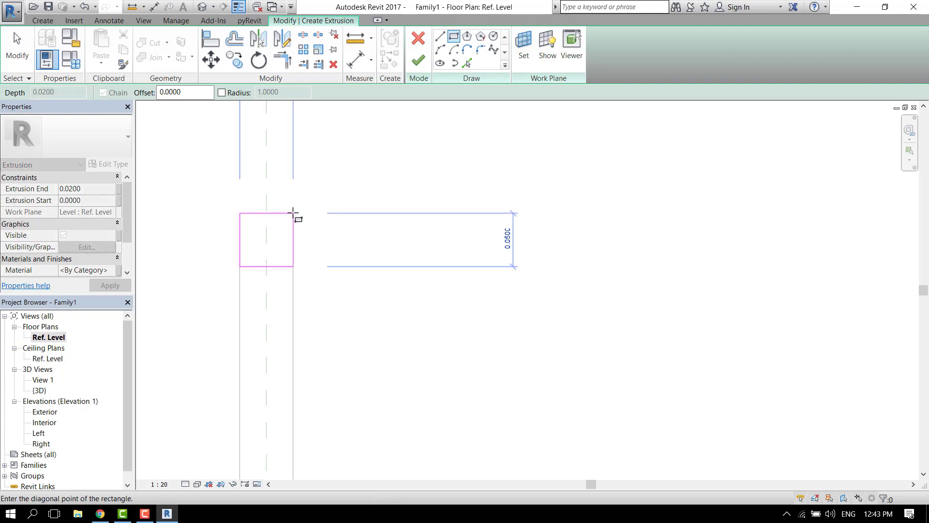
left_click(293, 212)
scroll(274, 290, "down", 2)
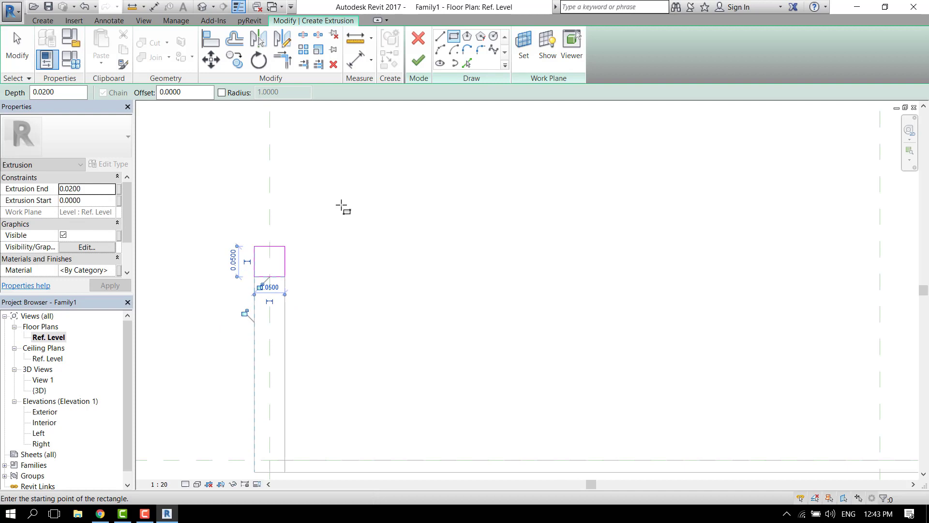
left_click(418, 60)
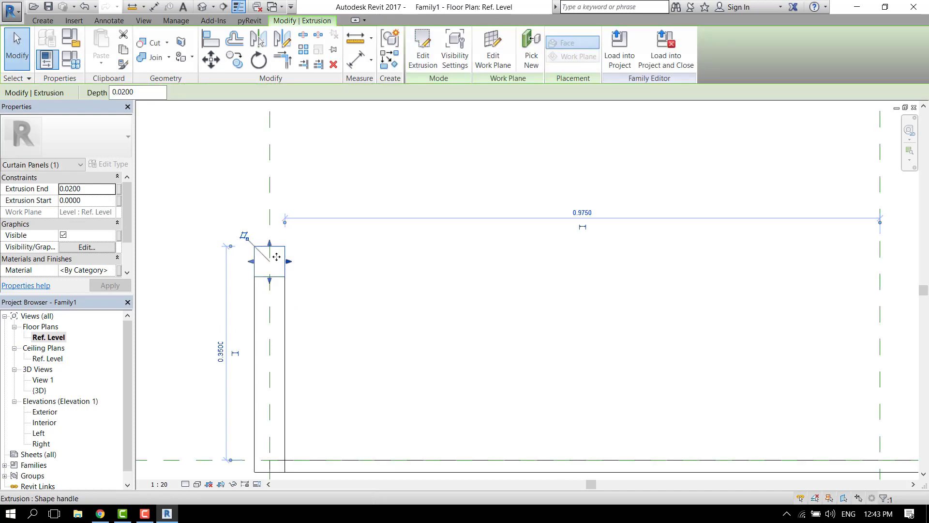
In the Exterior elevation, stretch the square extrusion into a 3.0250-tall edge post
double_click(44, 412)
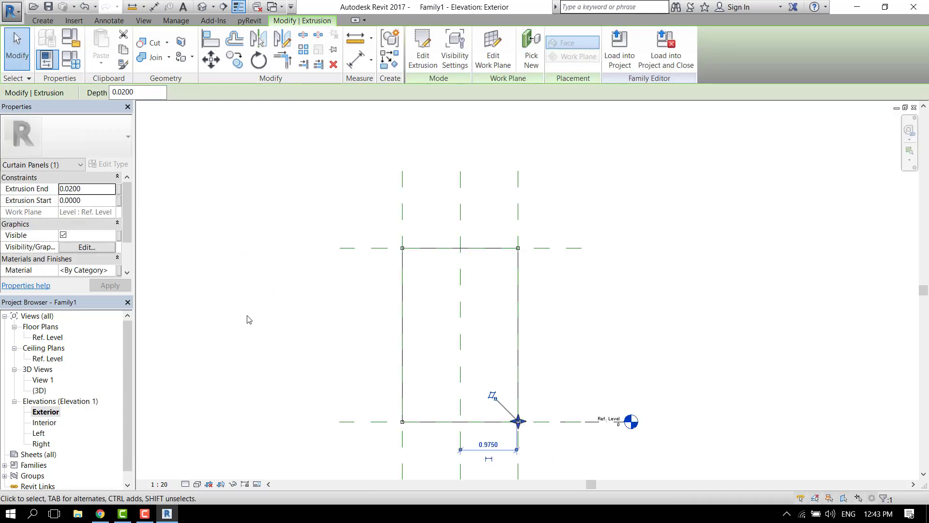
scroll(524, 431, "up", 8)
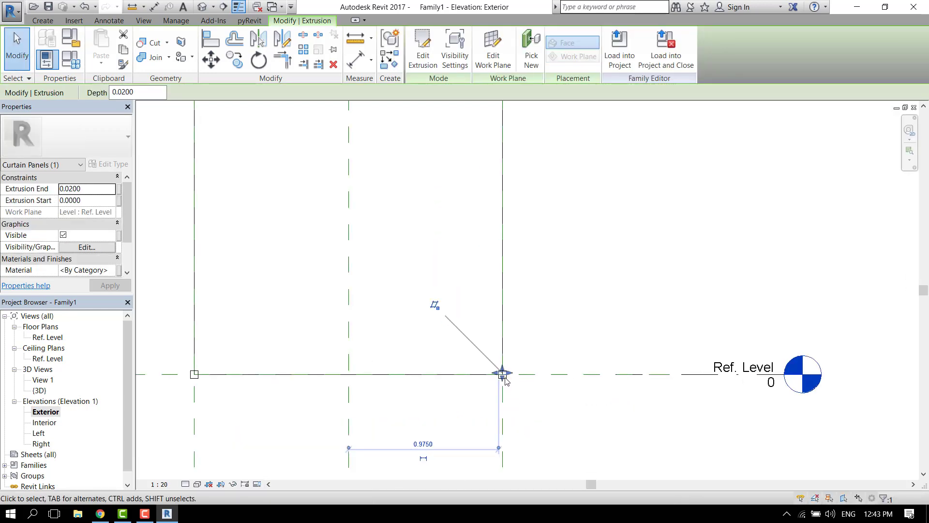
scroll(494, 379, "up", 2)
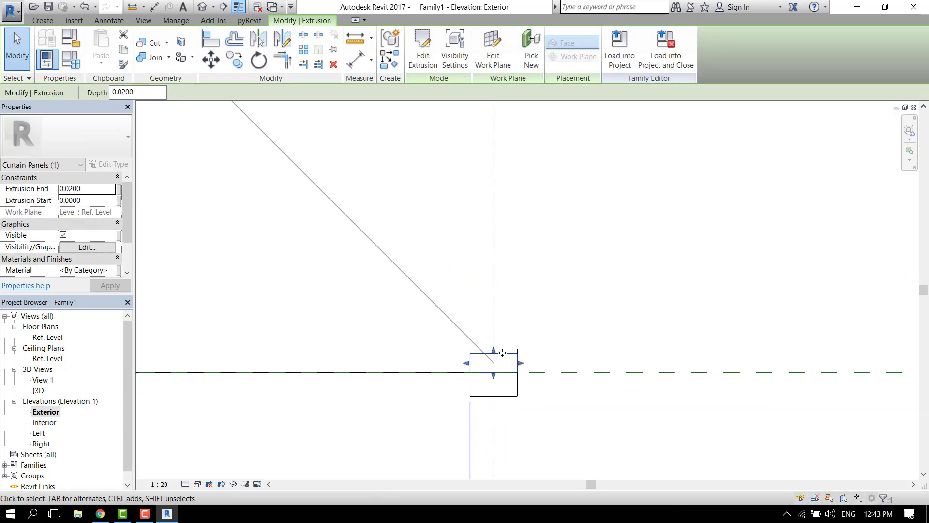
left_click_drag(494, 352, 487, 404)
scroll(487, 404, "down", 4)
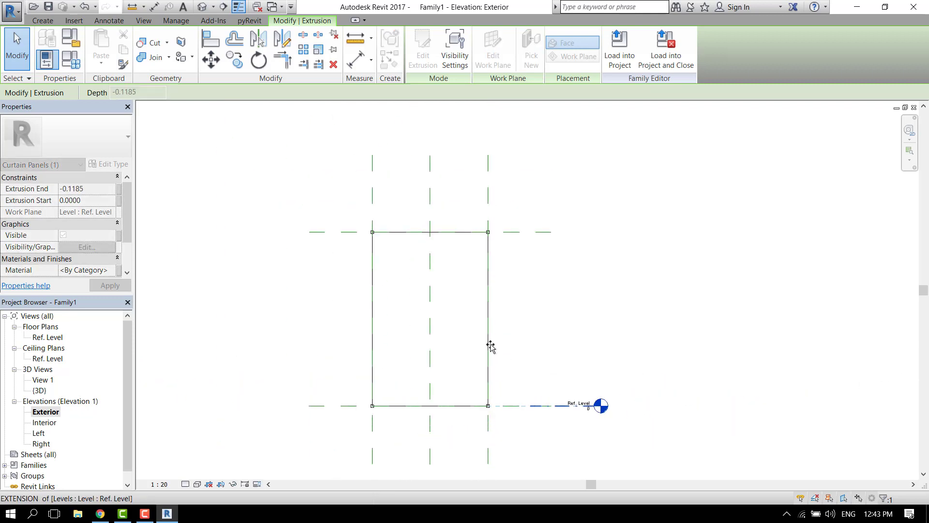
left_click_drag(493, 227, 483, 259)
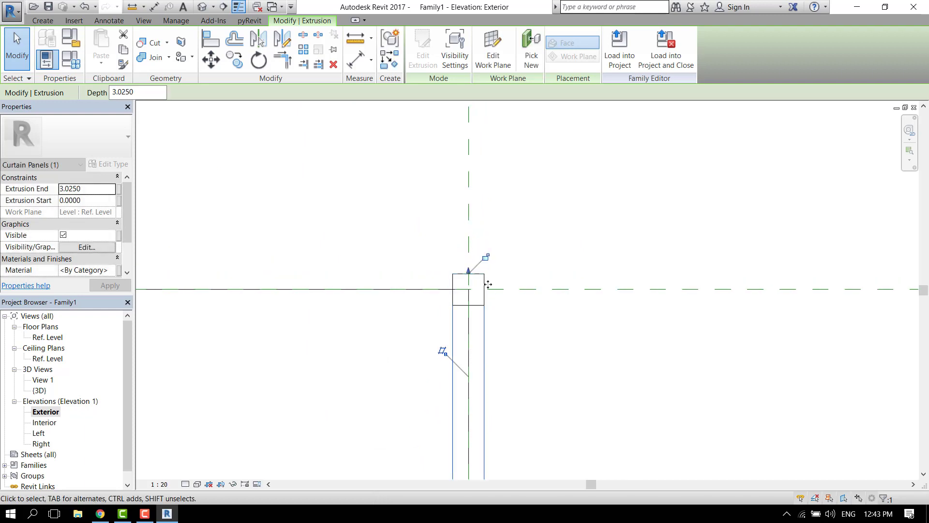
scroll(483, 259, "down", 4)
left_click(628, 291)
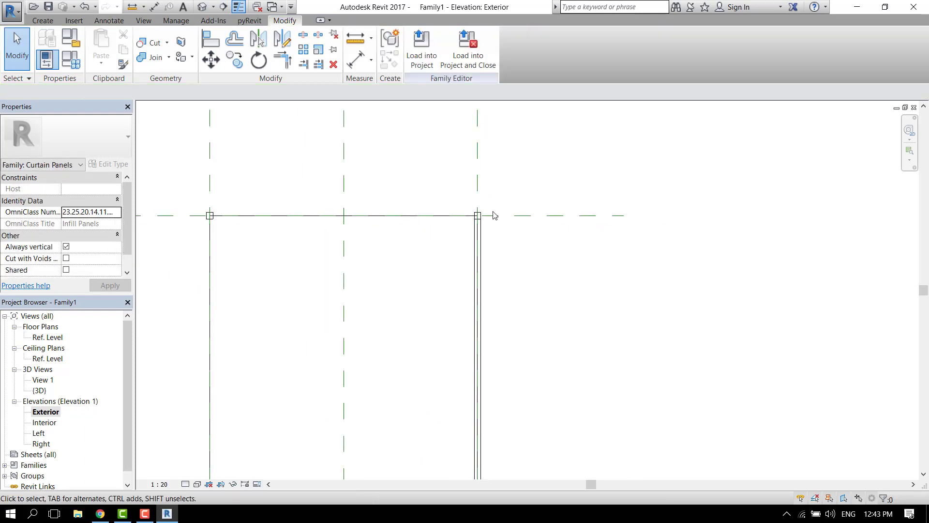
scroll(489, 236, "down", 3)
Copy the edge post from its plane intersection to the left reference-plane intersection
left_click(486, 246)
scroll(496, 417, "up", 1)
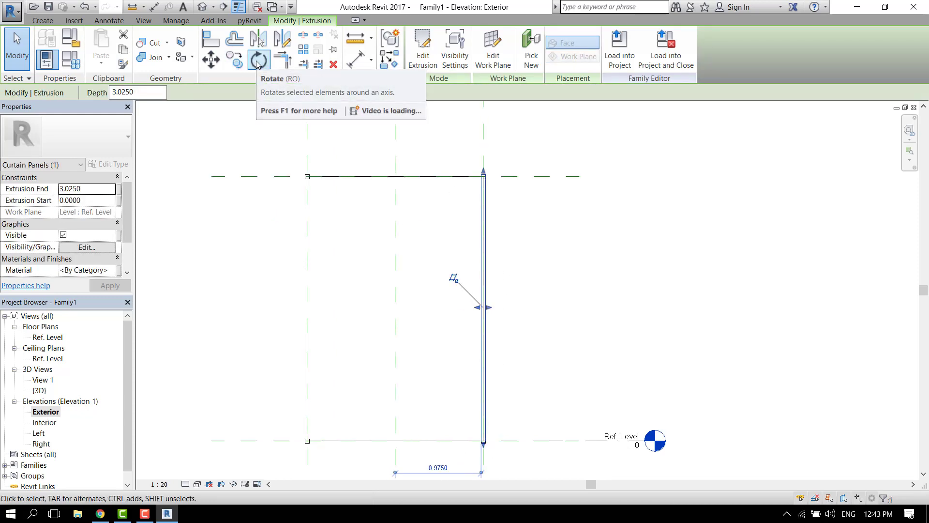
left_click(236, 61)
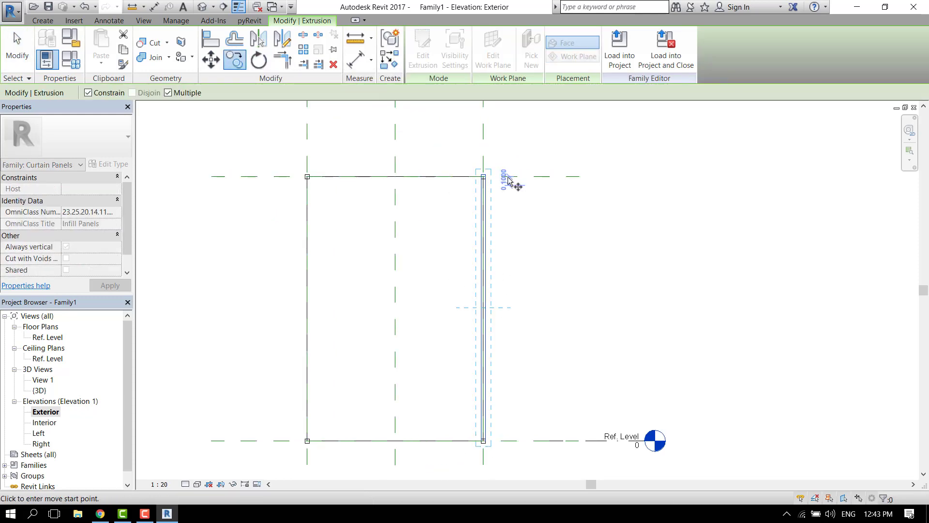
scroll(484, 176, "up", 5)
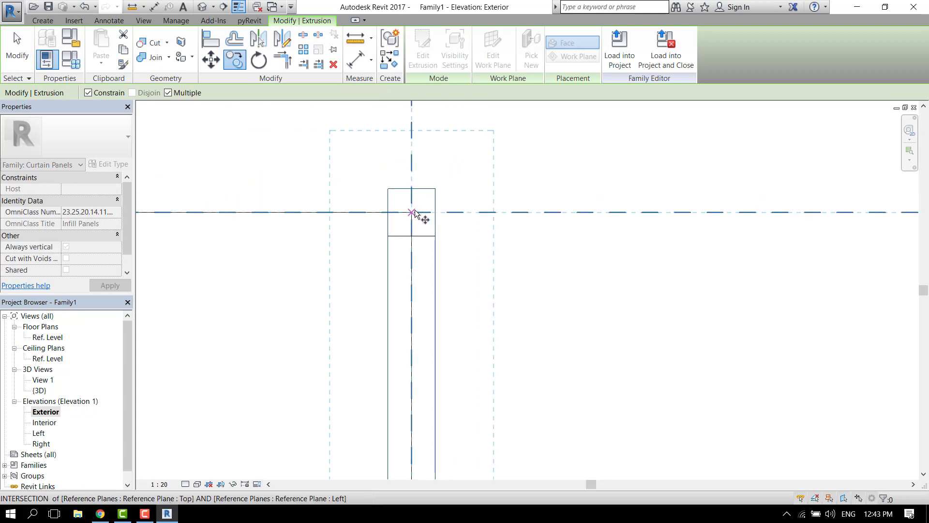
left_click(412, 212)
scroll(616, 227, "down", 5)
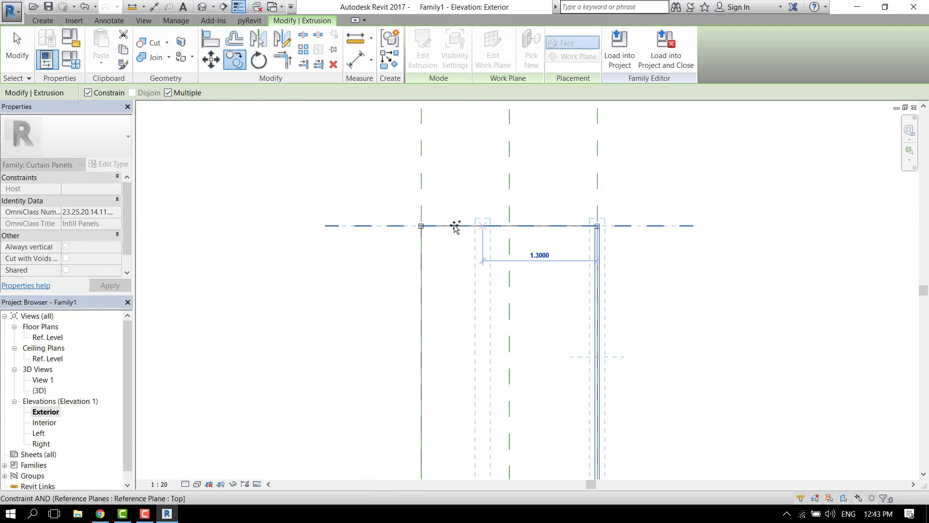
scroll(418, 226, "up", 6)
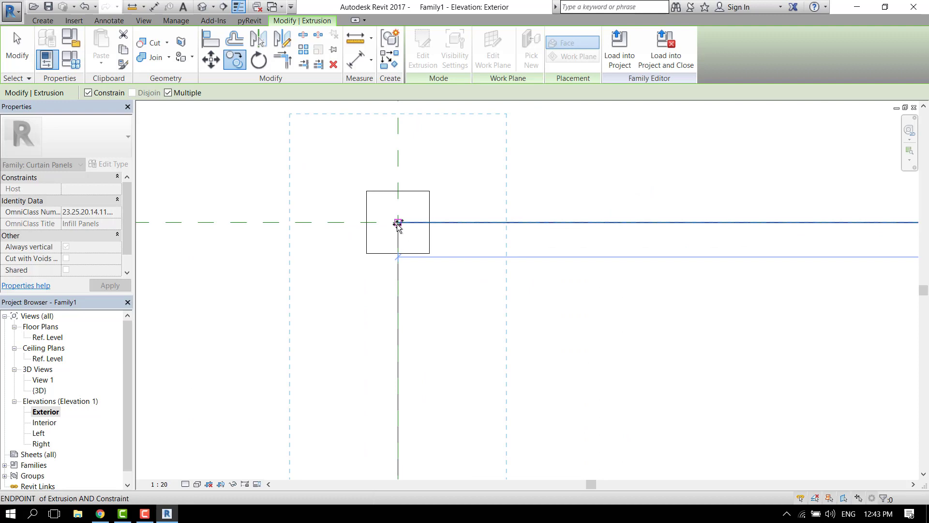
scroll(399, 224, "up", 5)
left_click(384, 178)
scroll(385, 178, "down", 5)
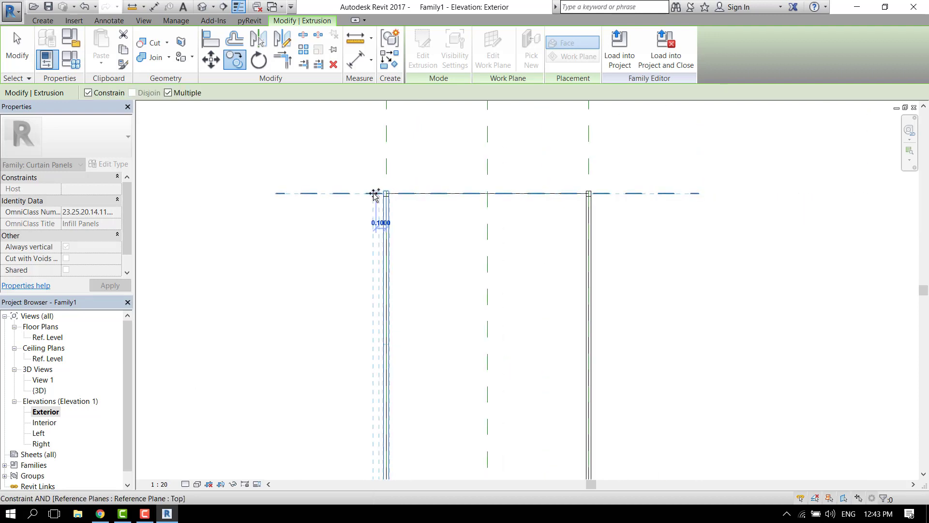
left_click(202, 7)
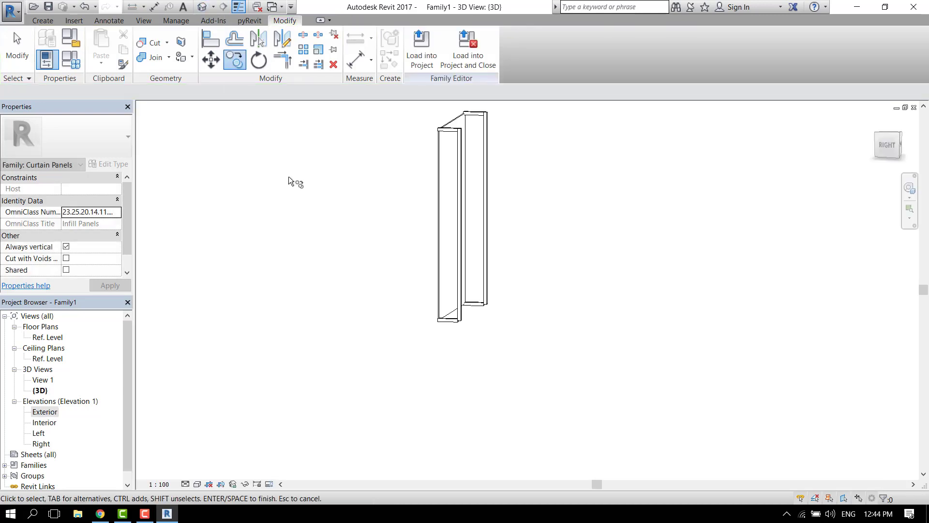
middle_click_drag(363, 260, 416, 194, "shift")
left_click(23, 55)
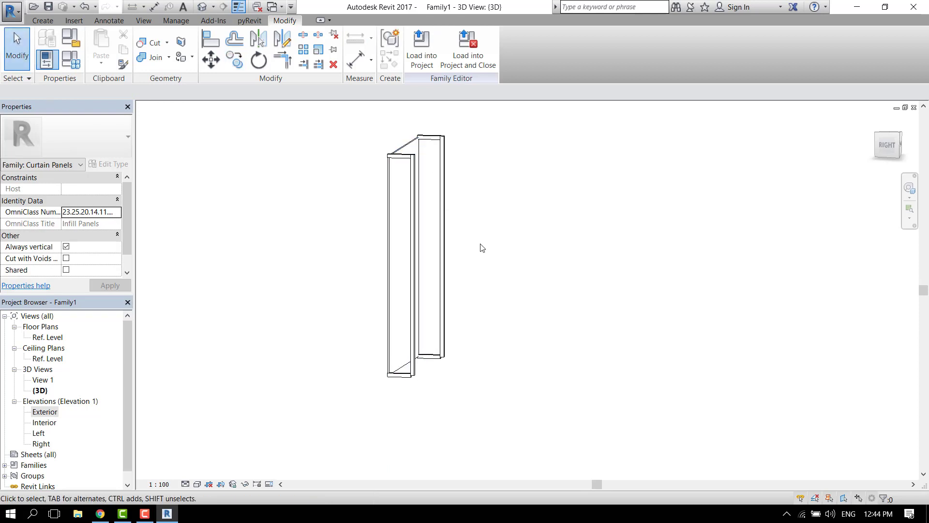
middle_click_drag(479, 260, 241, 290, "shift")
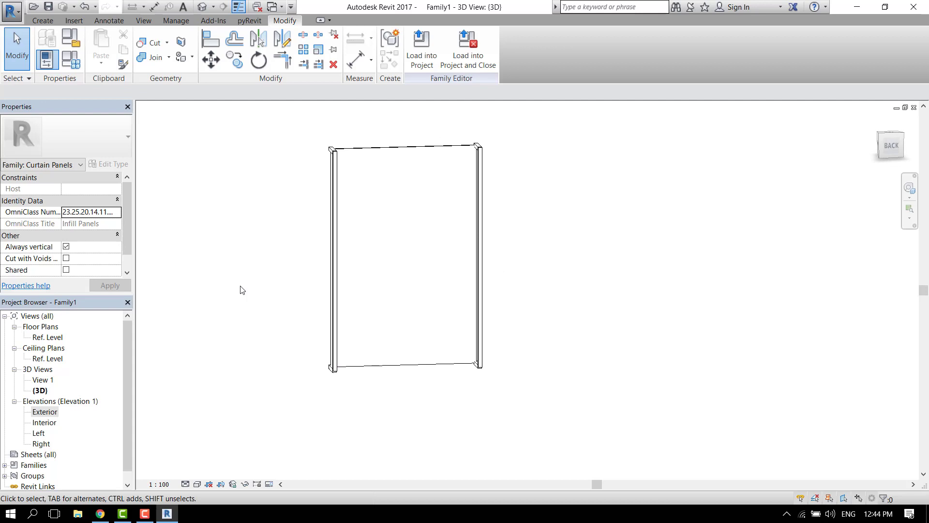
scroll(51, 429, "down", 1)
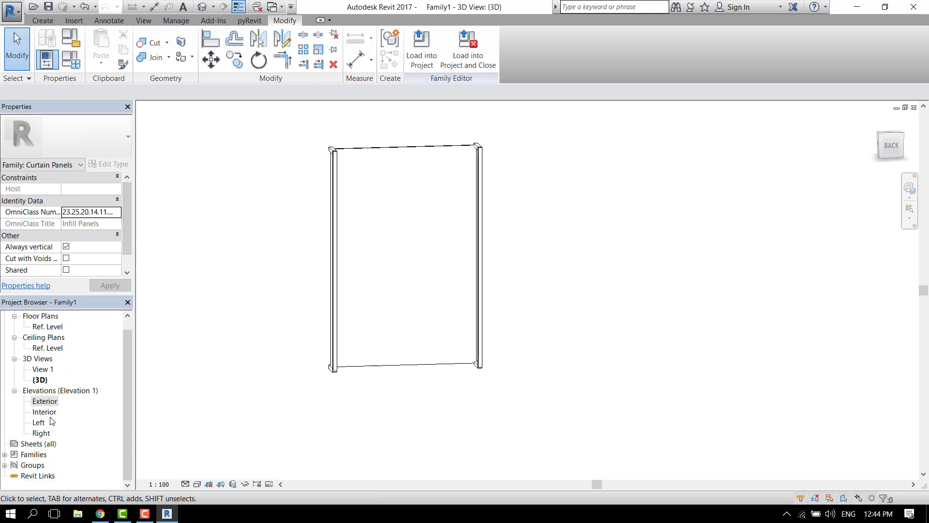
In the Right elevation, start a new extrusion sketch using the rectangle tool
double_click(41, 433)
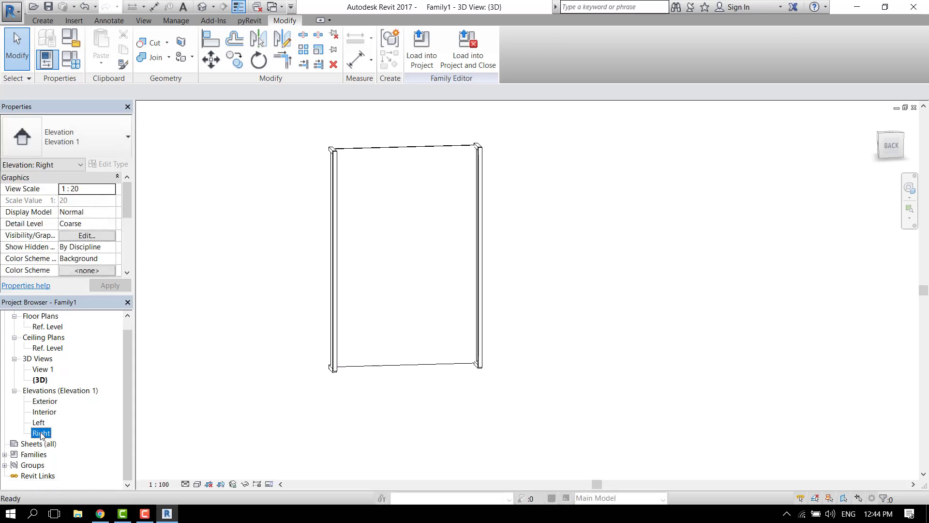
scroll(413, 287, "up", 3)
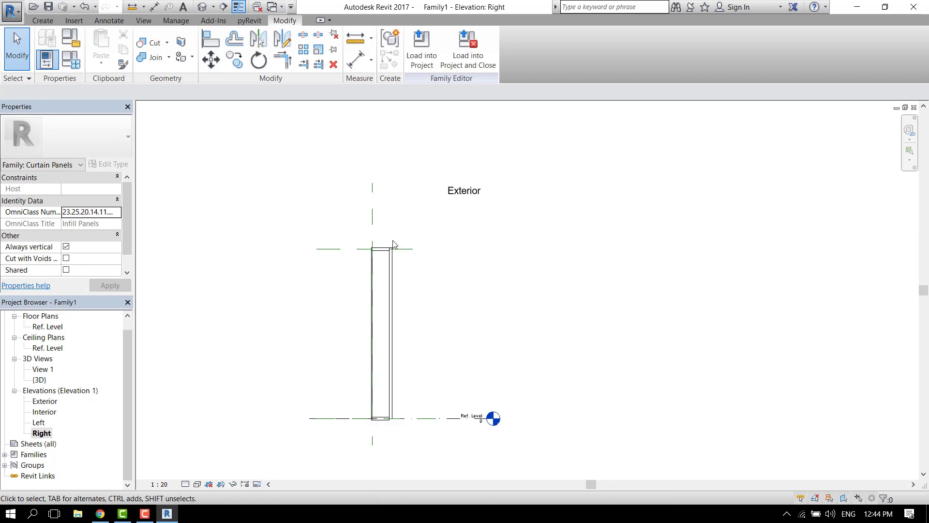
scroll(339, 262, "down", 2)
scroll(367, 304, "up", 1)
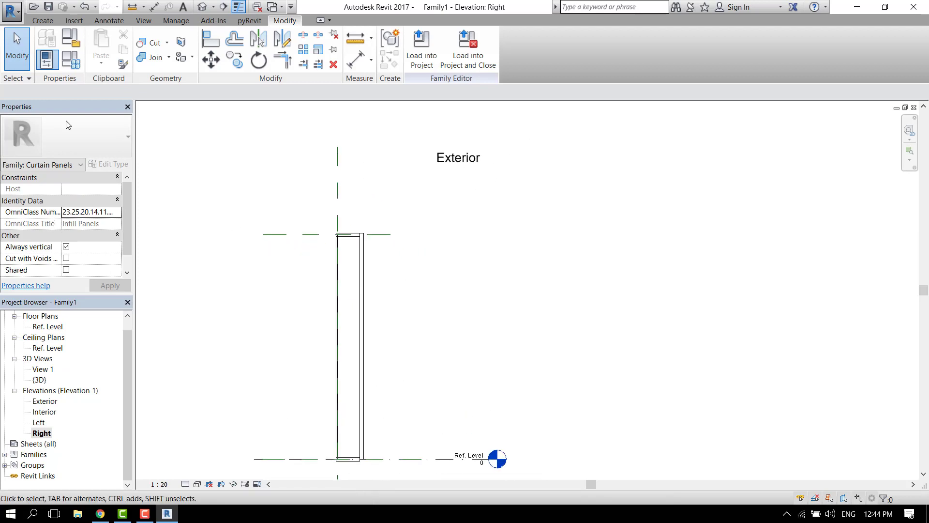
left_click(42, 20)
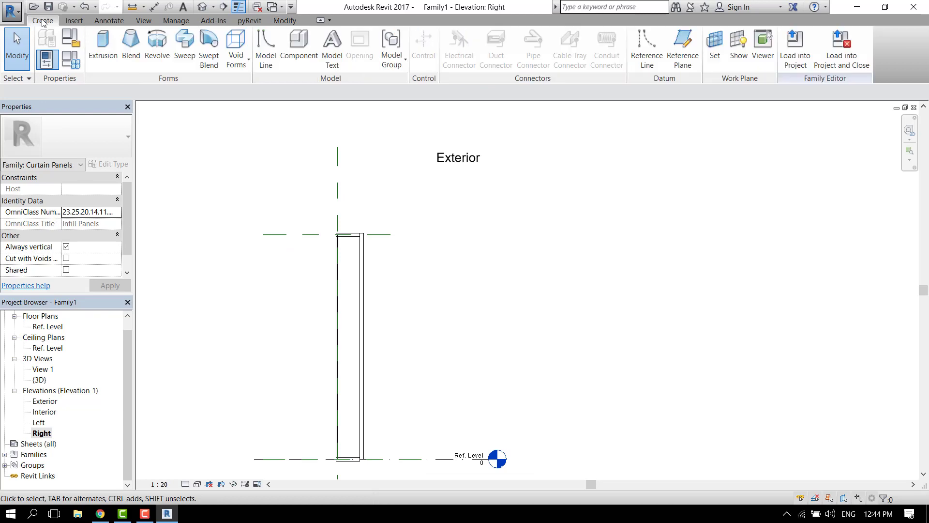
left_click(98, 44)
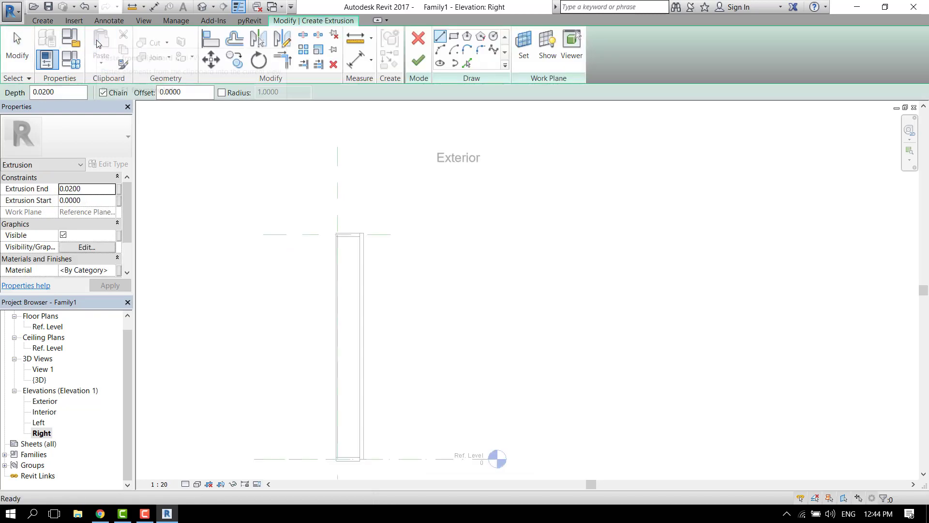
left_click(454, 37)
Sketch a 0.6 by 0.1 rectangle as the slat profile
scroll(280, 248, "down", 1)
scroll(362, 320, "up", 1)
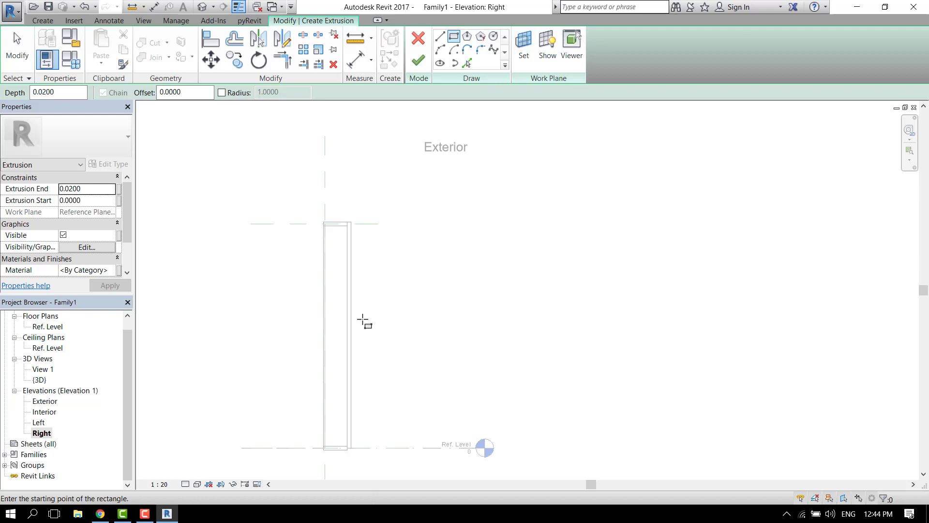
left_click(386, 245)
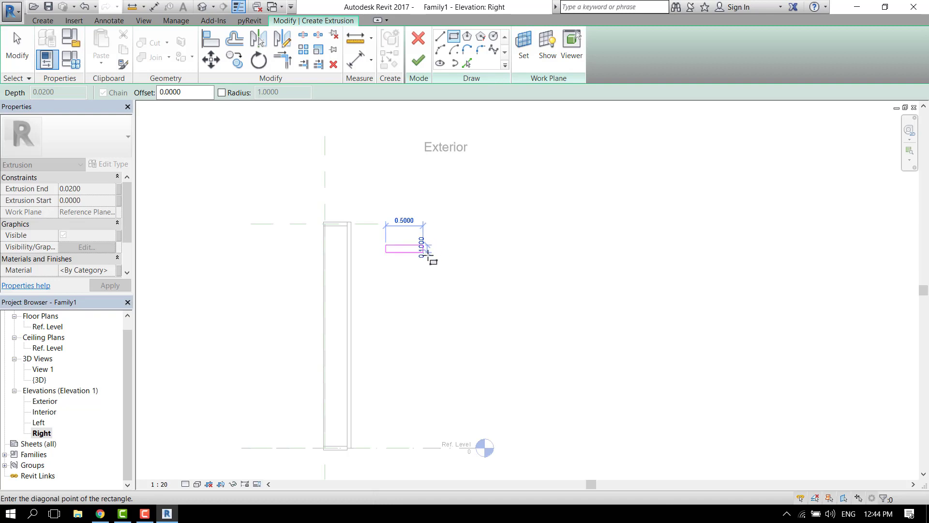
left_click(429, 252)
scroll(408, 251, "up", 3)
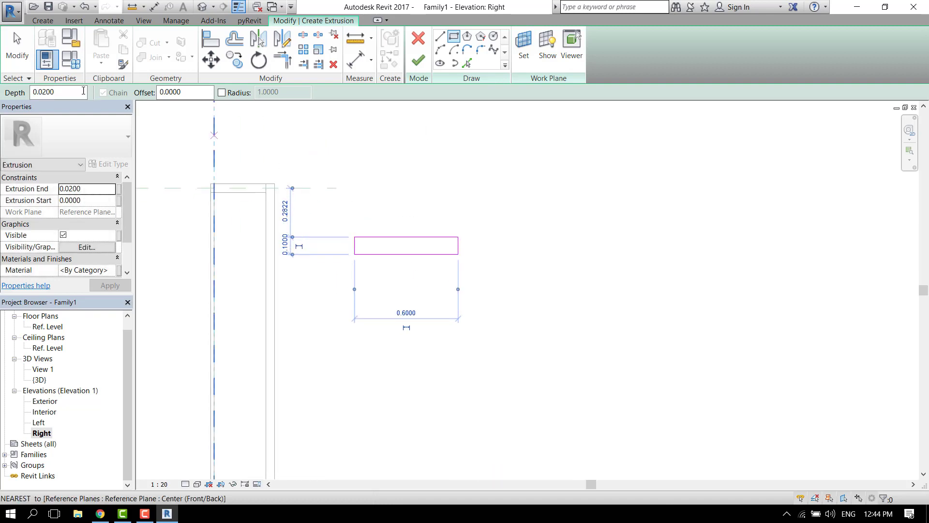
left_click(21, 47)
Resize the rectangle's height to 0.01
left_click(378, 254)
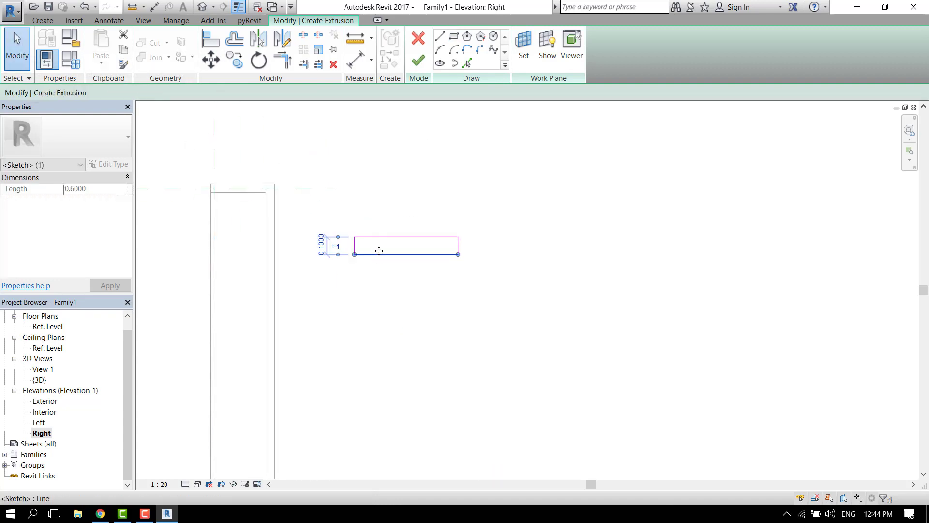
scroll(363, 250, "up", 1)
scroll(363, 250, "up", 1)
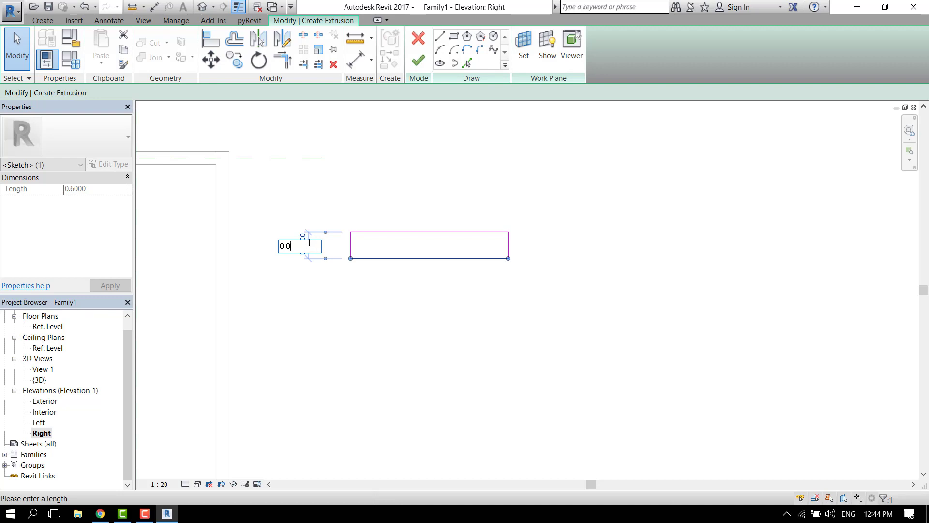
key("Return")
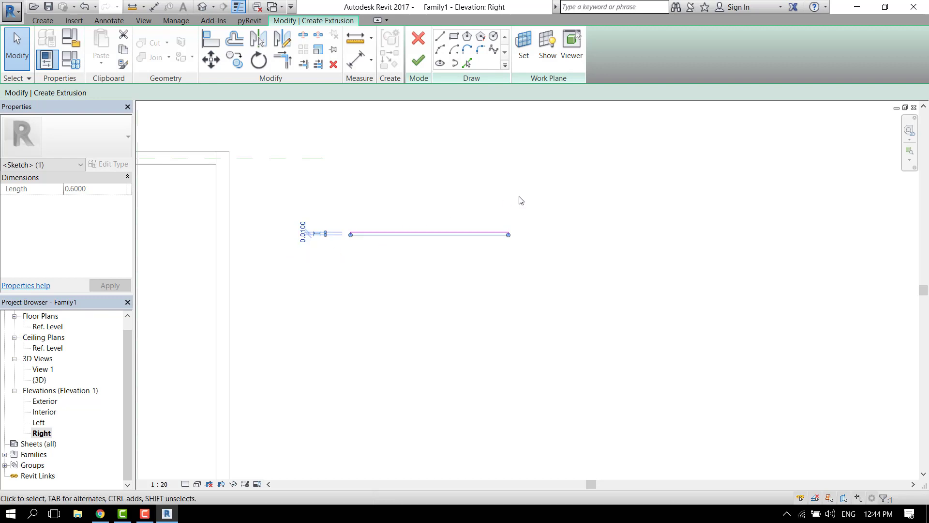
left_click(384, 255)
scroll(350, 234, "up", 4)
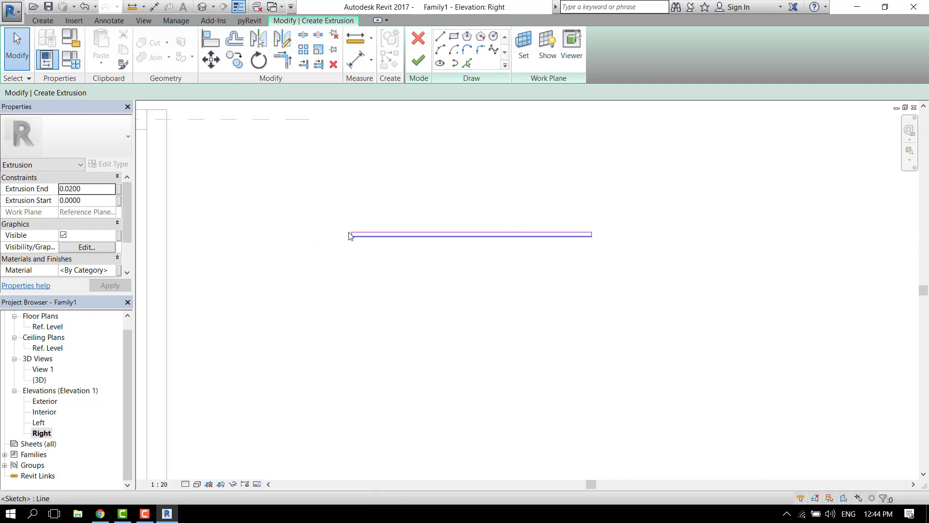
left_click(356, 239)
key("Escape")
Edit the 0.6000 width dimension so the slat line becomes 0.25 long
scroll(355, 236, "up", 2)
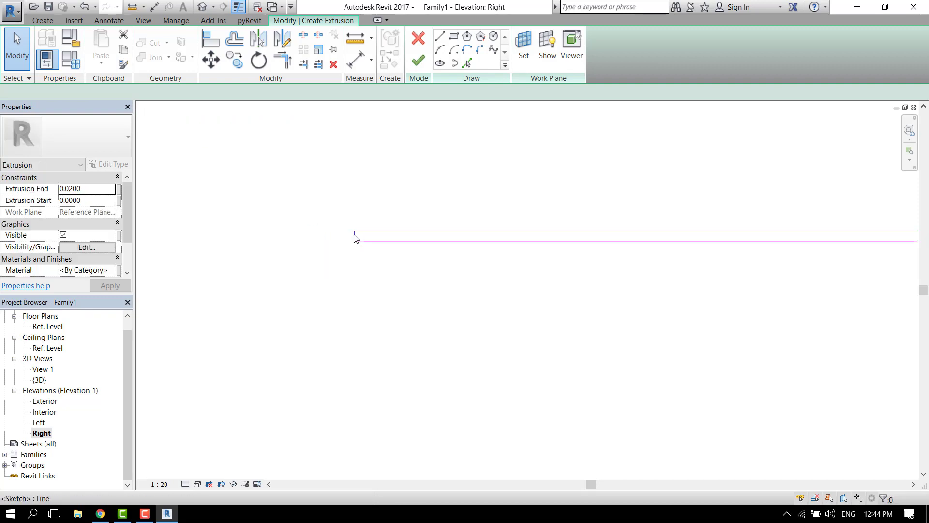
left_click(355, 239)
scroll(348, 242, "down", 4)
left_click(452, 223)
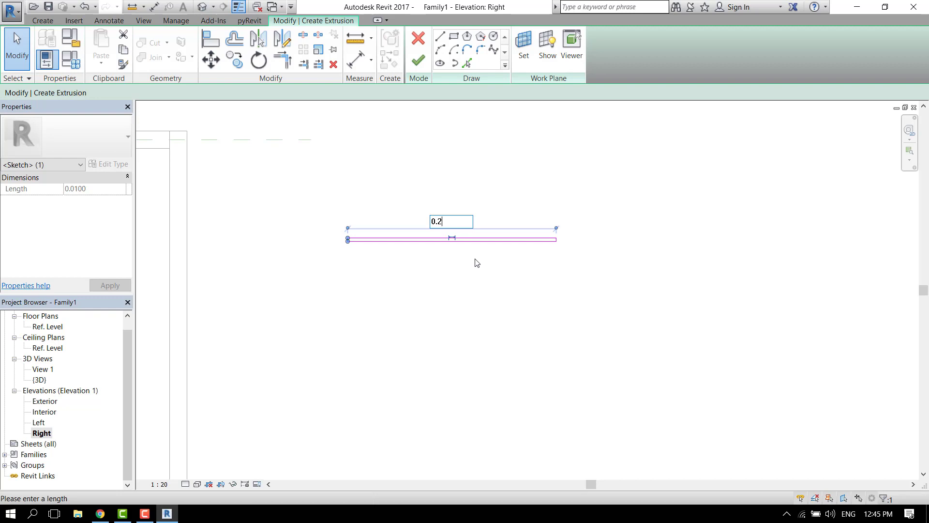
scroll(508, 290, "down", 2)
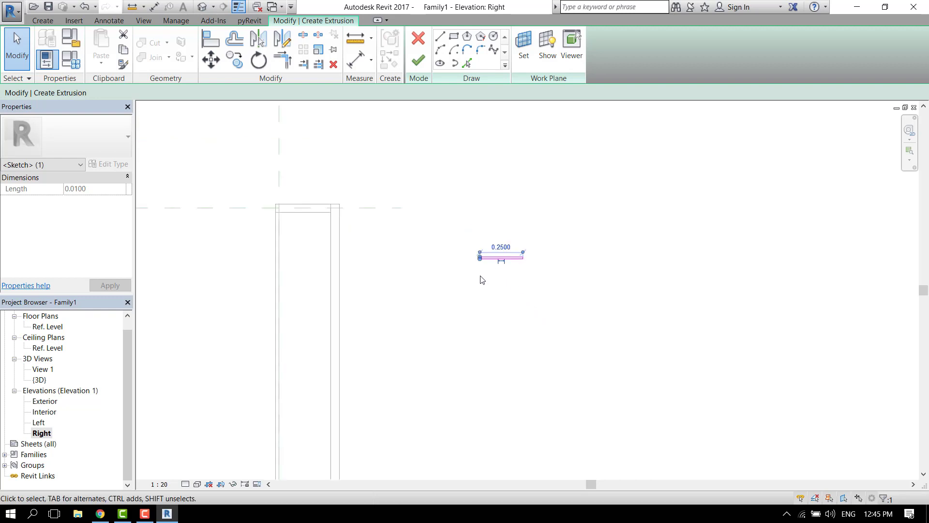
left_click(516, 231)
left_click(503, 259)
scroll(503, 260, "up", 3)
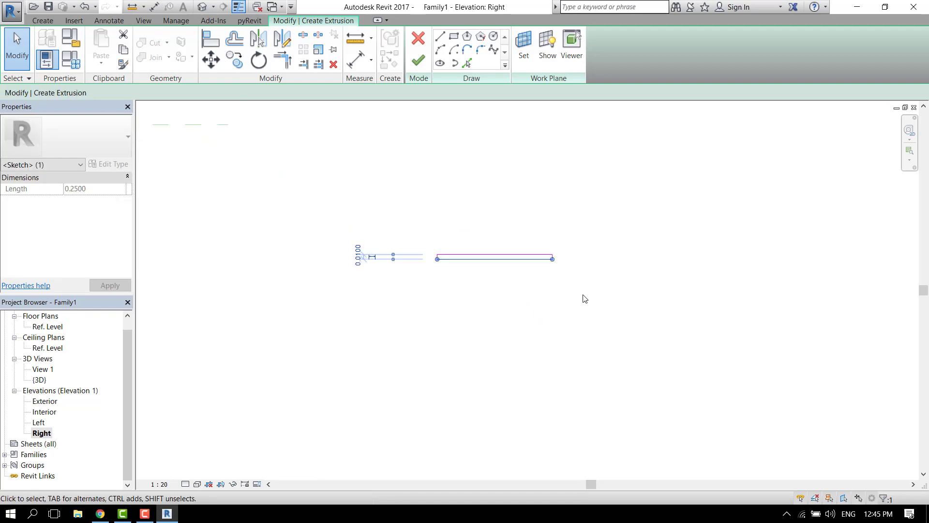
Finish the 0.02-deep slat extrusion and move it from its midpoint against the panel frame
left_click(419, 61)
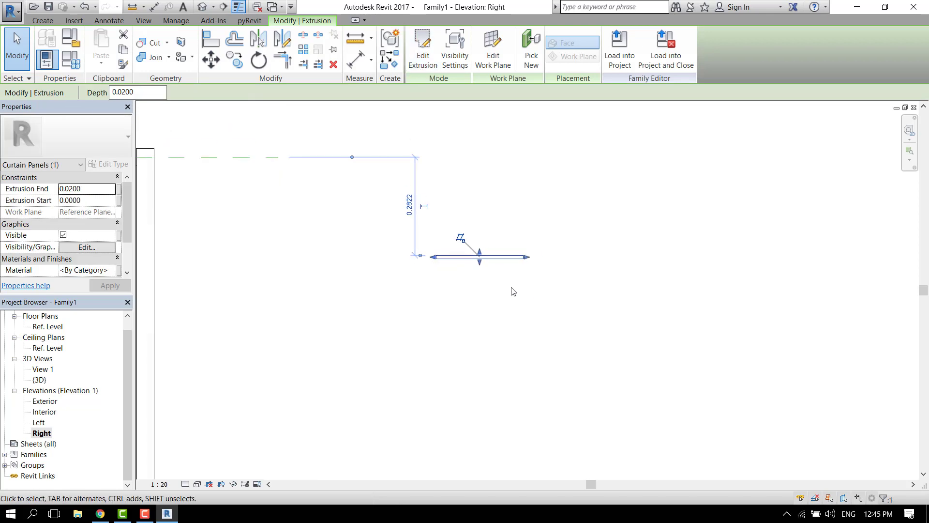
scroll(425, 228, "down", 2)
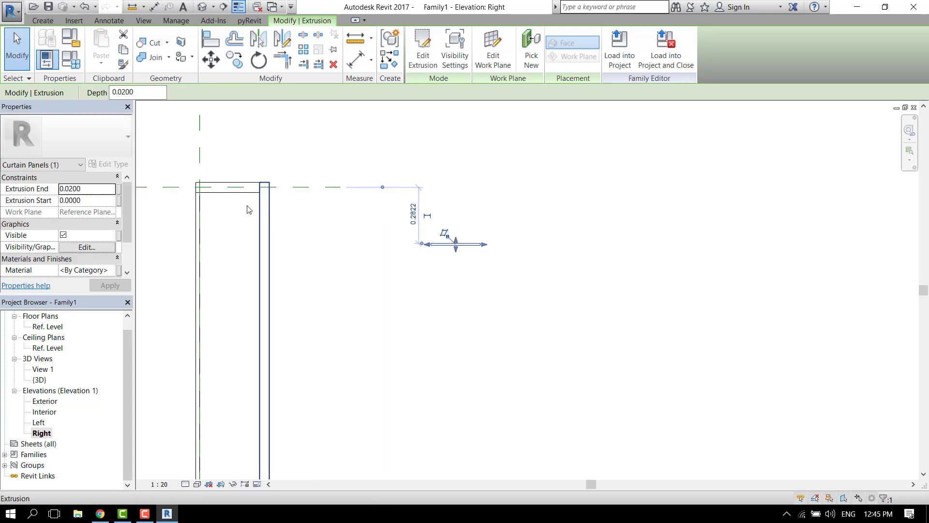
left_click(211, 60)
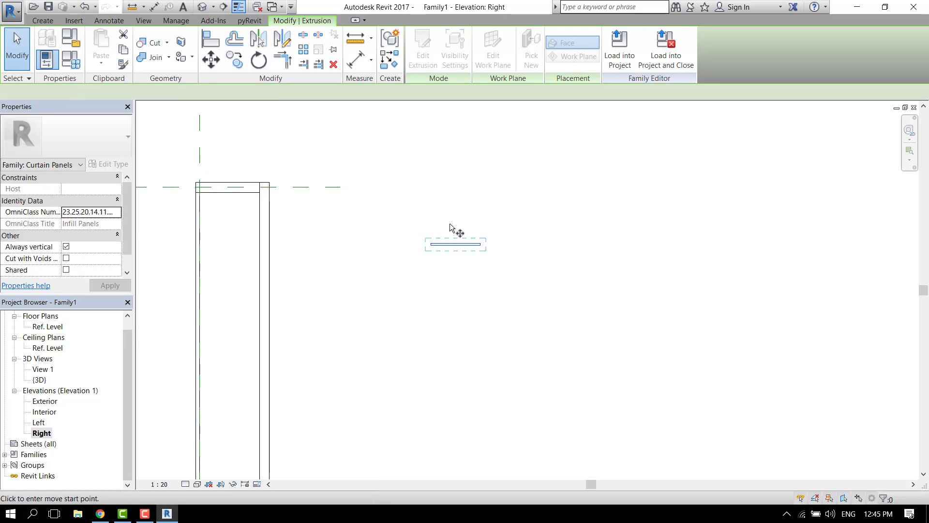
scroll(455, 241, "up", 5)
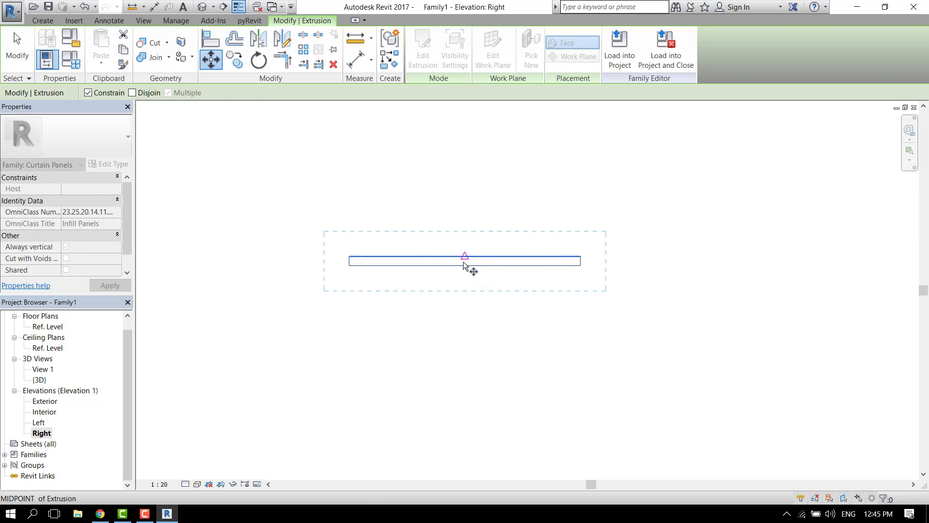
left_click(463, 260)
scroll(465, 259, "down", 5)
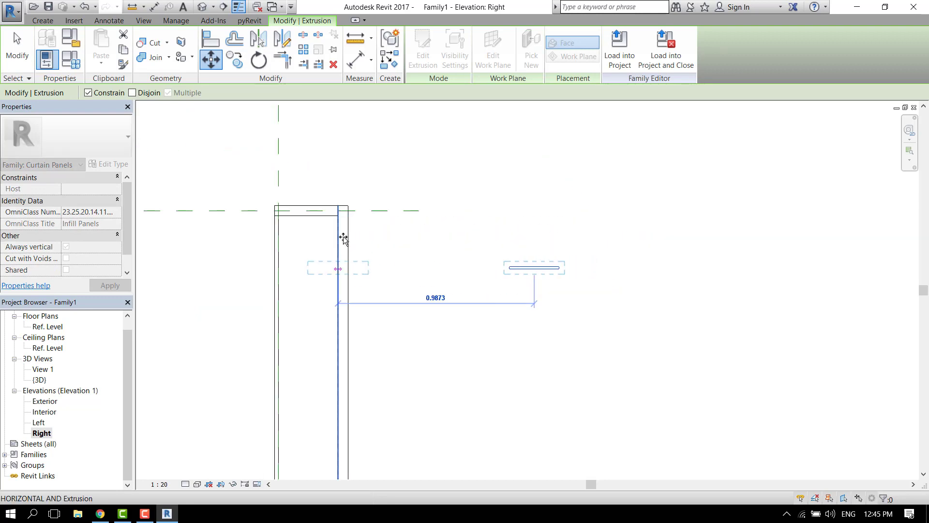
scroll(343, 269, "up", 2)
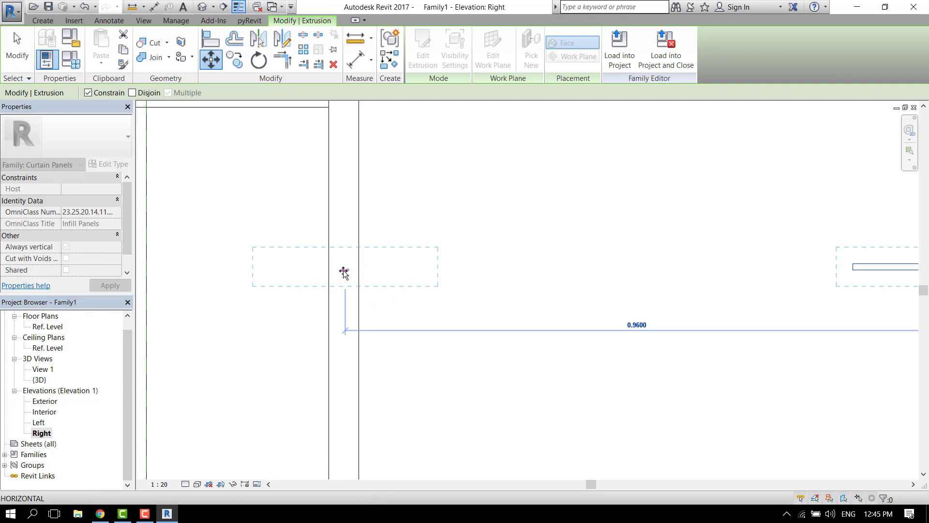
left_click(343, 269)
scroll(394, 297, "down", 2)
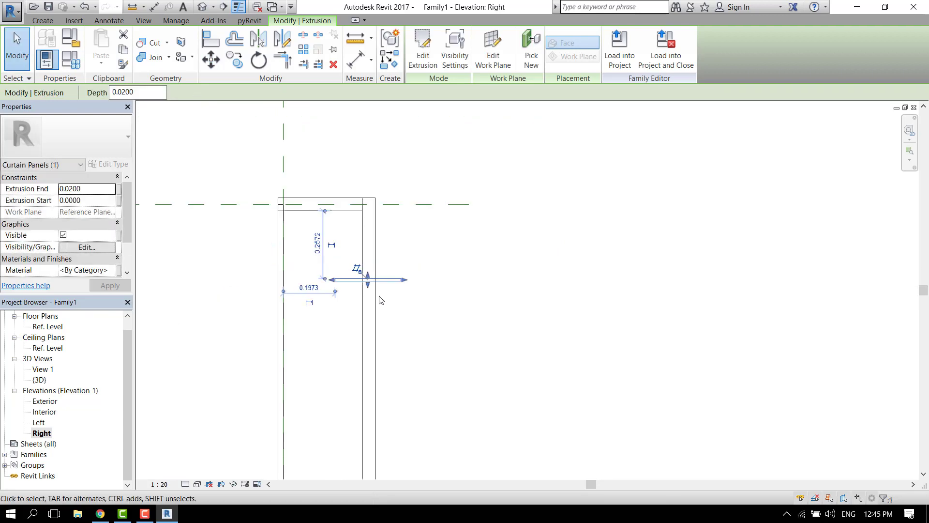
scroll(379, 266, "up", 2)
scroll(368, 271, "down", 1)
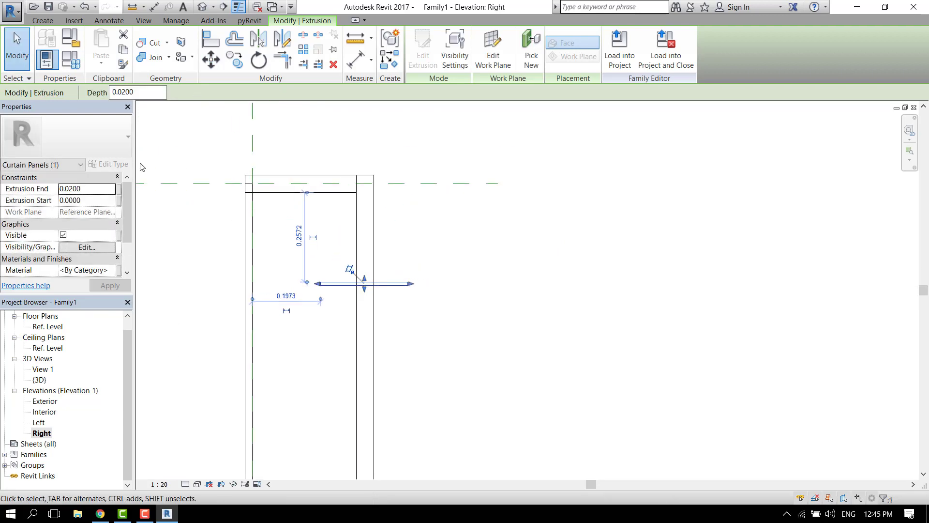
Rotate the slat using a start and end direction about its centre
left_click(258, 59)
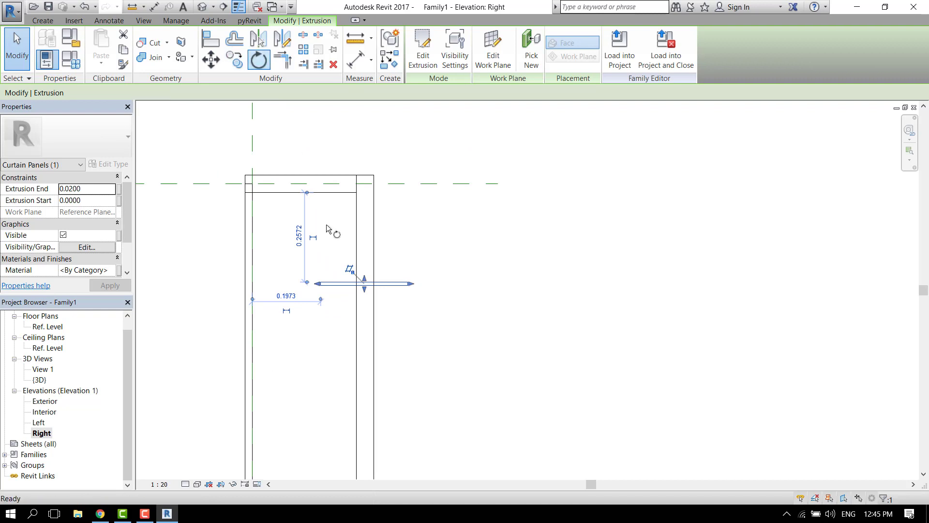
left_click(352, 279)
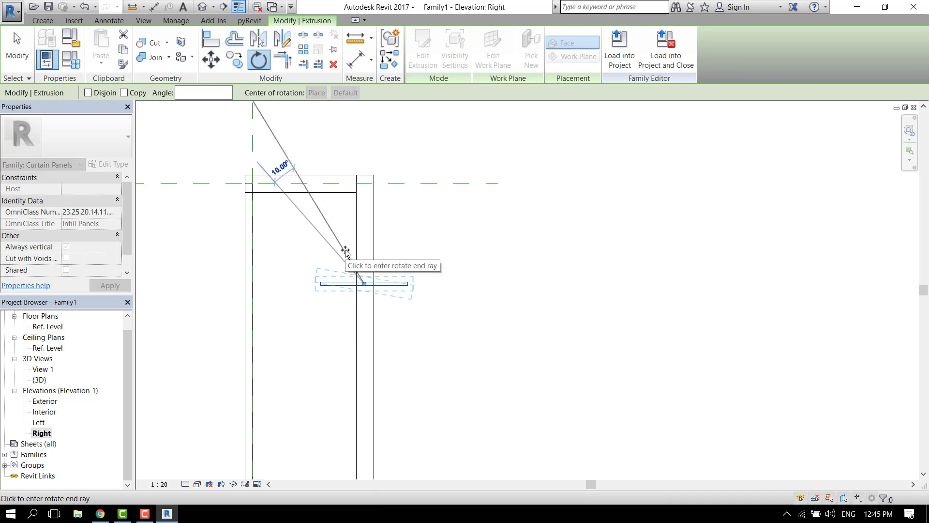
left_click(345, 251)
scroll(465, 256, "down", 3)
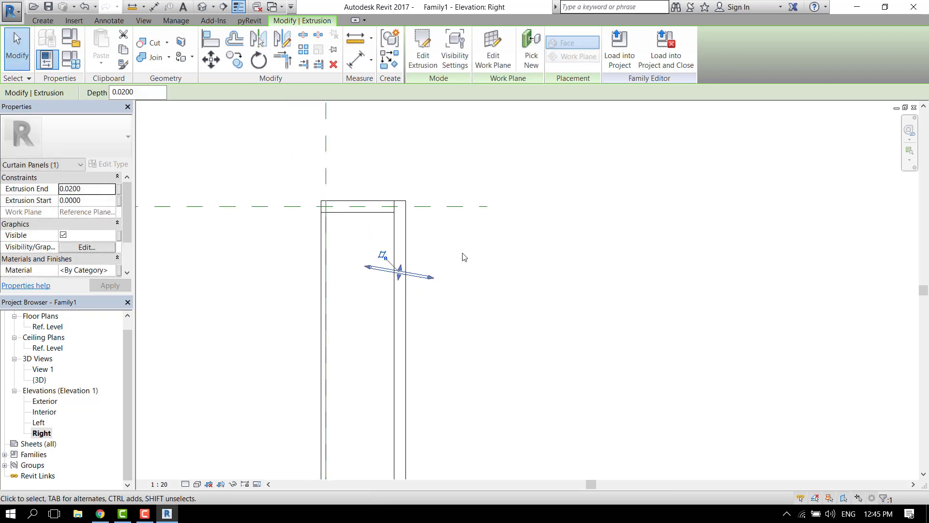
scroll(415, 280, "up", 2)
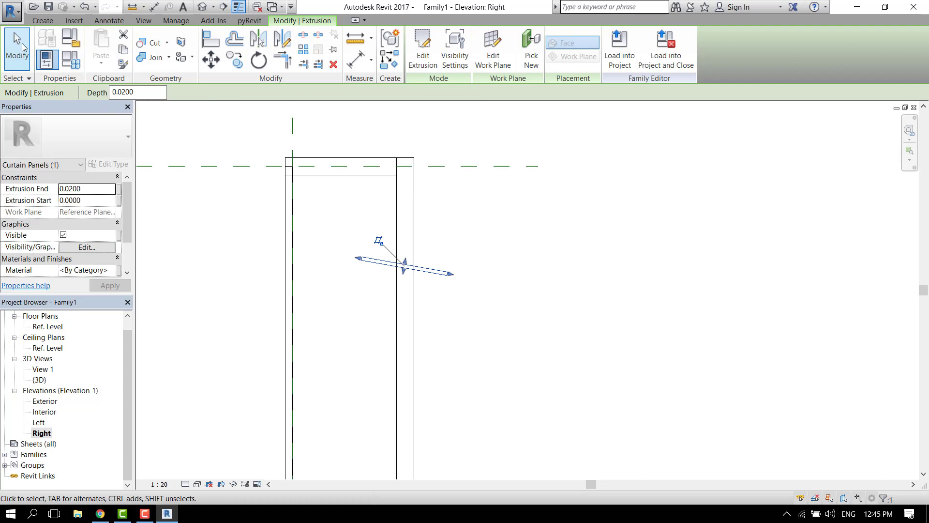
left_click_drag(405, 273, 405, 272)
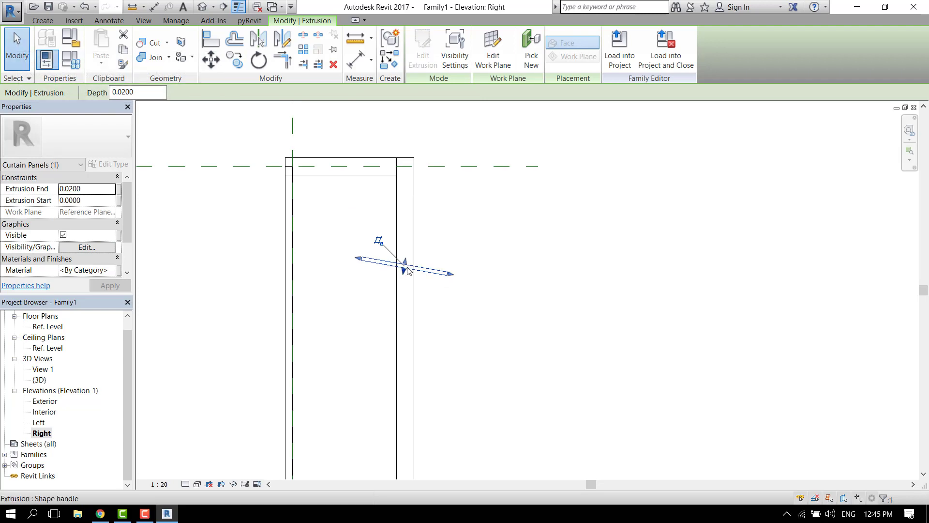
Rotate the slat again with RO to about a 25° louver tilt, then check it
key("r")
key("o")
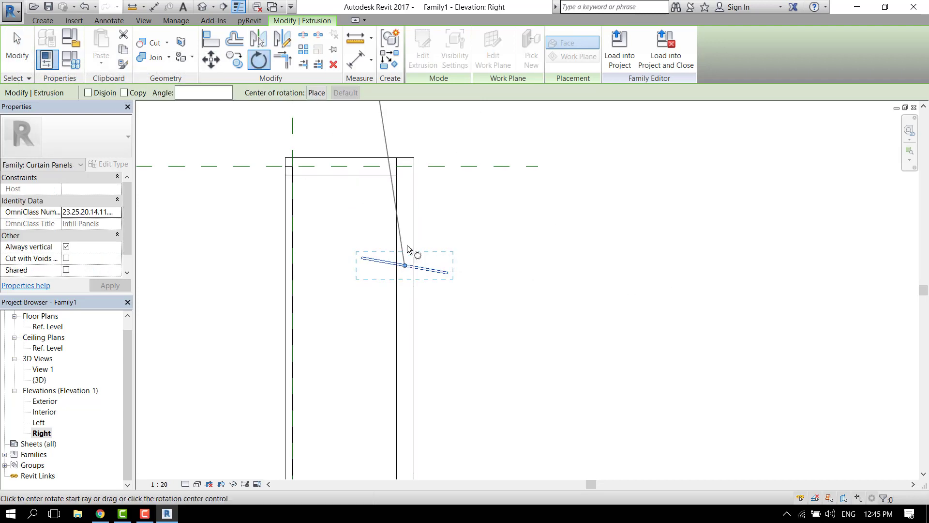
left_click(417, 202)
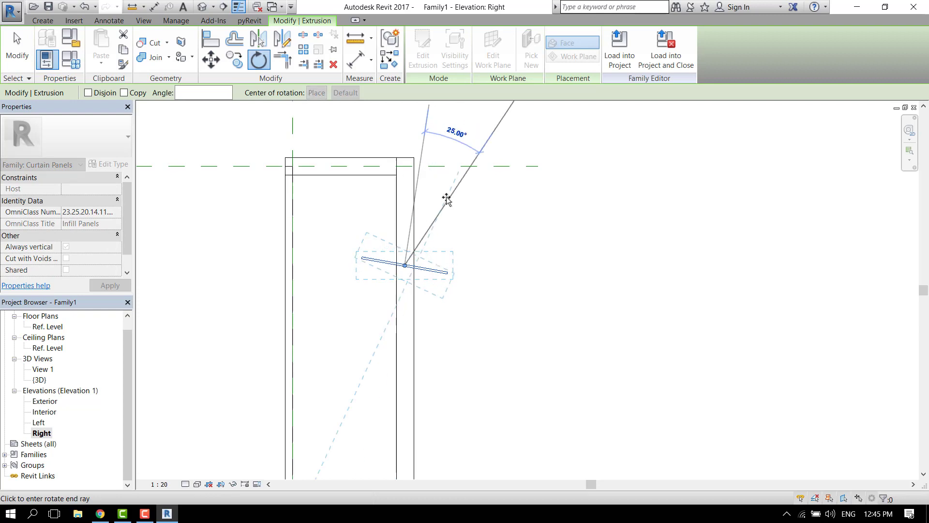
left_click(444, 193)
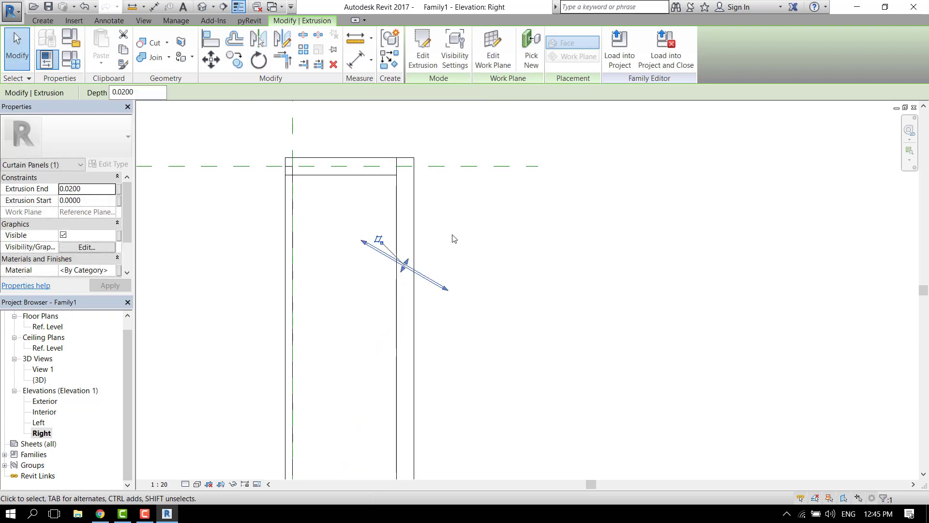
scroll(500, 272, "down", 2)
key("Escape")
scroll(411, 290, "up", 2)
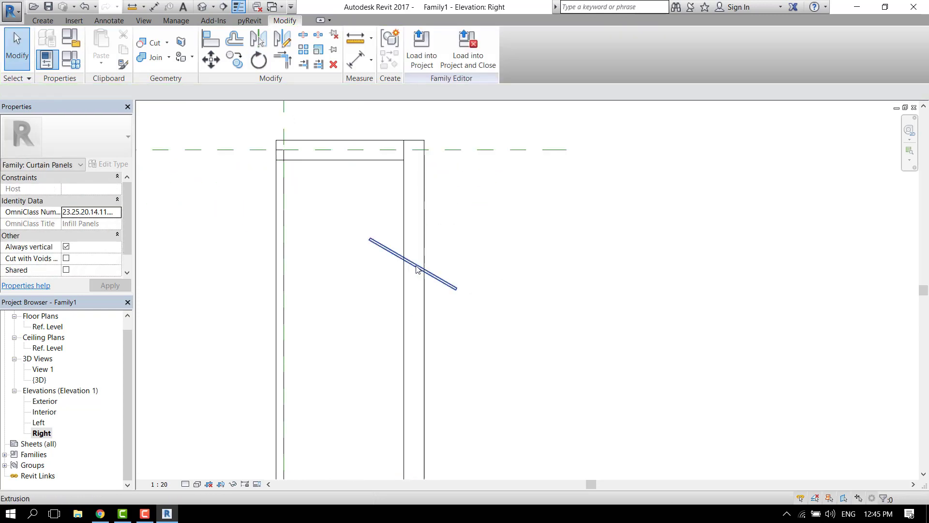
left_click(421, 294)
scroll(406, 304, "down", 3)
scroll(406, 304, "down", 1)
left_click(469, 272)
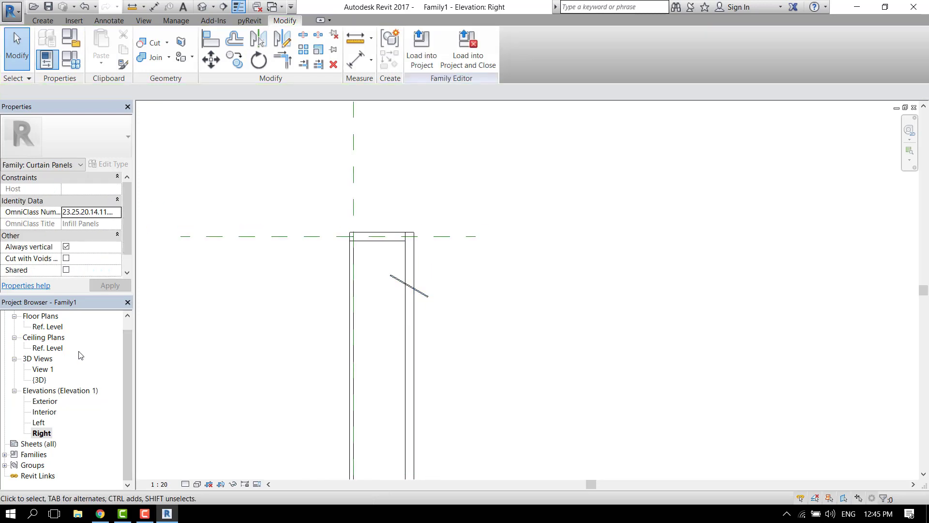
scroll(80, 355, "up", 1)
In the Exterior elevation, stretch the slat rightward to the panel's reference plane
double_click(45, 412)
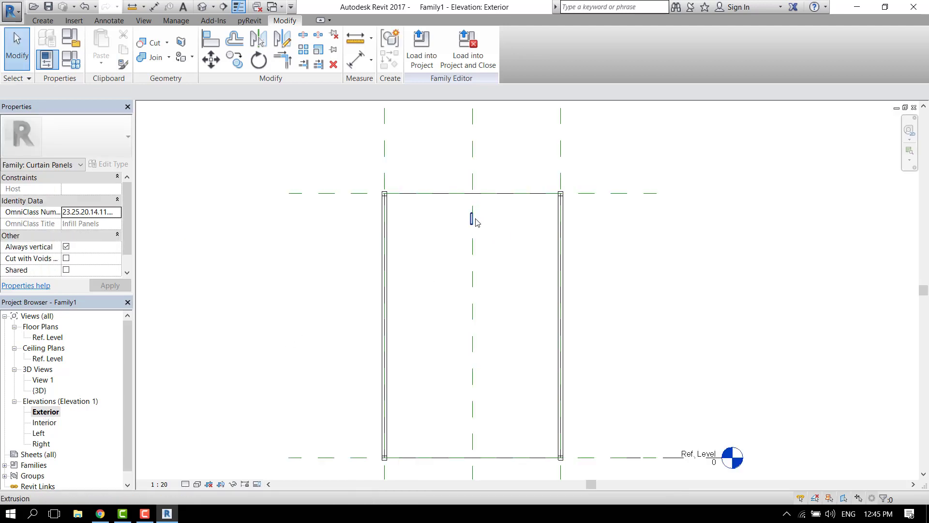
left_click(473, 219)
scroll(477, 217, "up", 3)
scroll(477, 222, "up", 2)
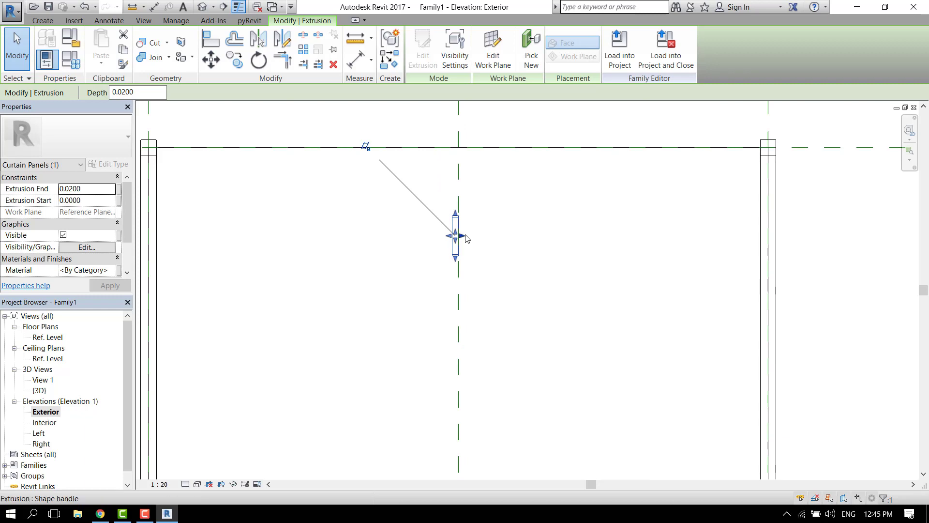
left_click_drag(464, 236, 784, 207)
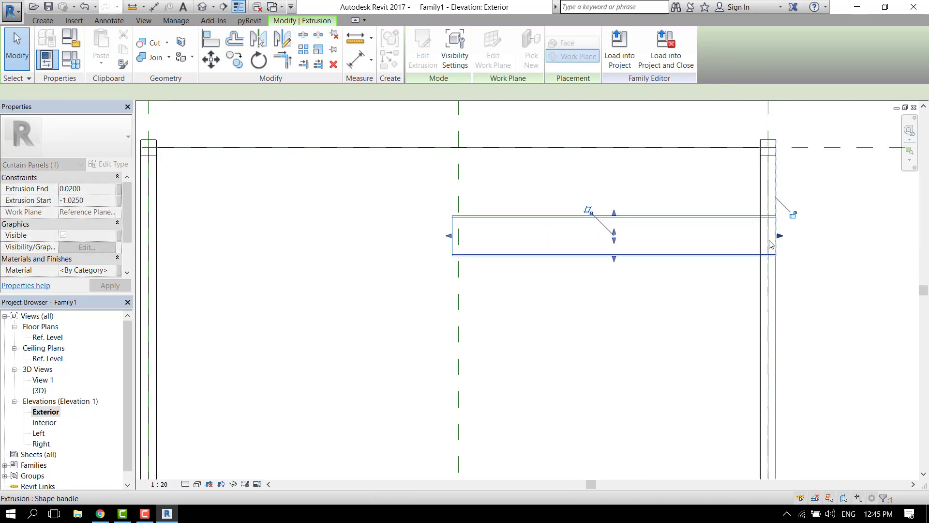
scroll(751, 265, "down", 1)
Stretch the slat leftward and snap both ends so it runs from -1.0 to 1.0
left_click_drag(522, 245, 295, 244)
scroll(287, 236, "down", 2)
scroll(288, 239, "up", 5)
scroll(231, 239, "down", 4)
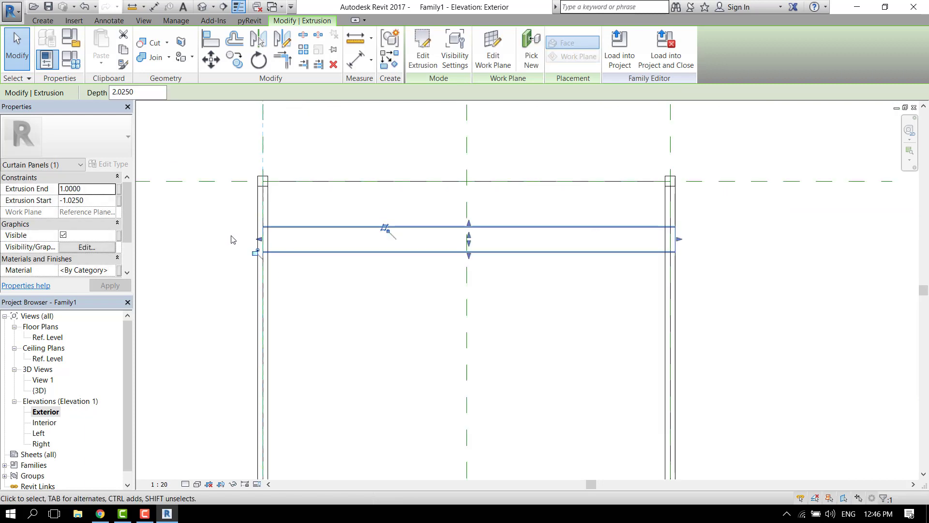
scroll(720, 242, "up", 2)
left_click_drag(664, 243, 655, 238)
scroll(556, 285, "down", 5)
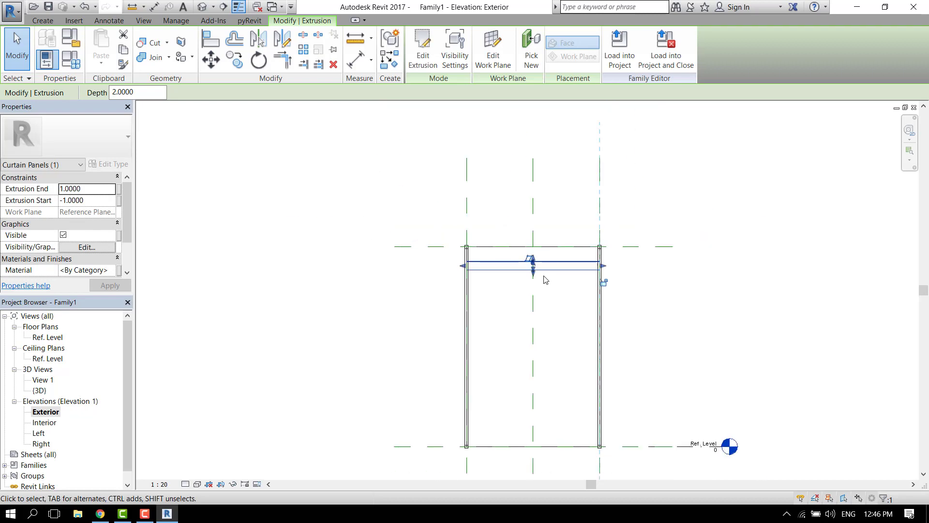
left_click(662, 173)
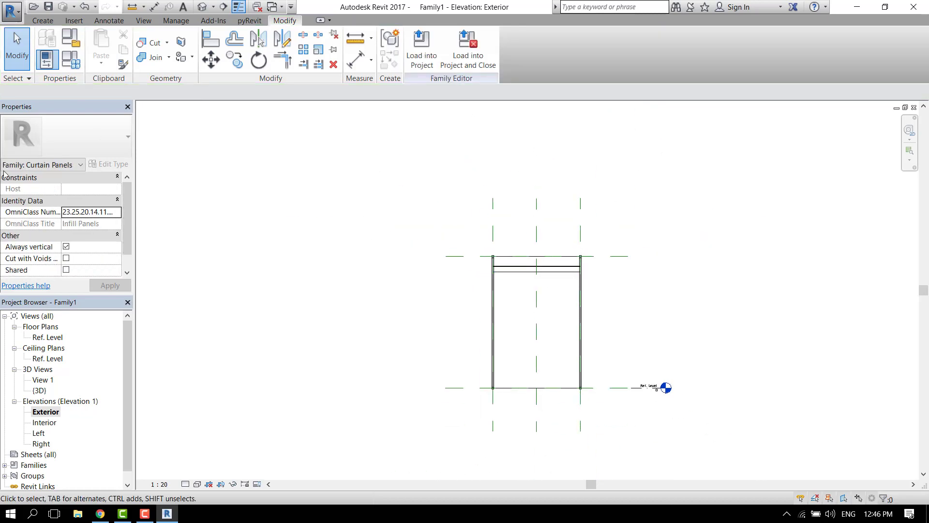
In the Right elevation, start copying the tilted slat from a picked base point
scroll(50, 436, "down", 1)
double_click(47, 433)
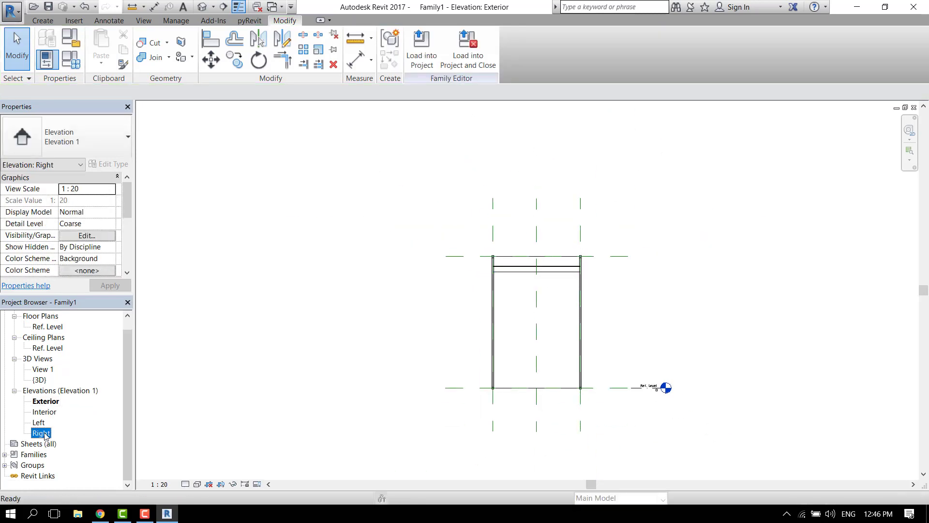
scroll(409, 292, "up", 3)
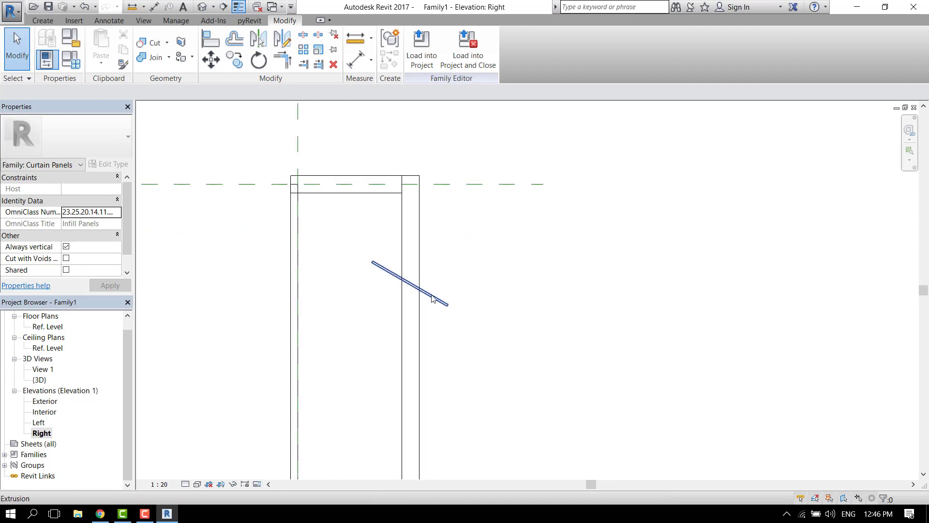
left_click(408, 252)
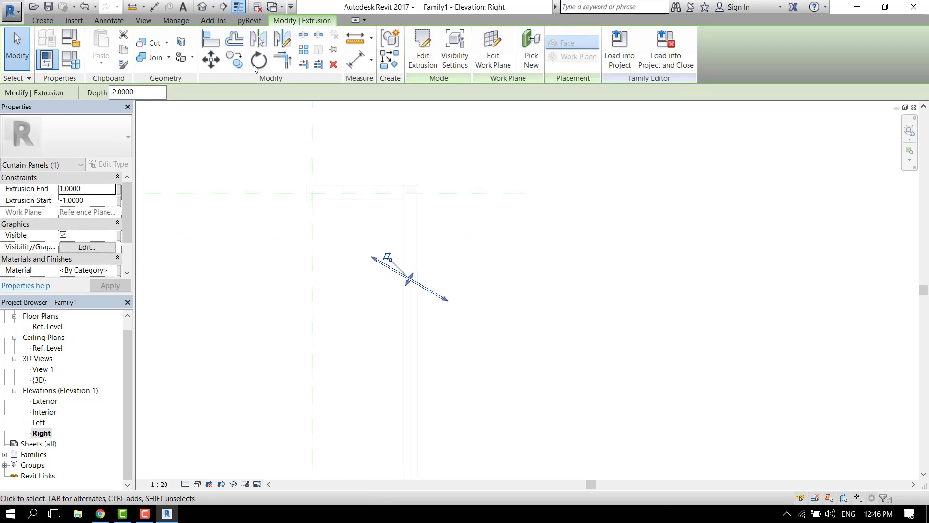
left_click(235, 60)
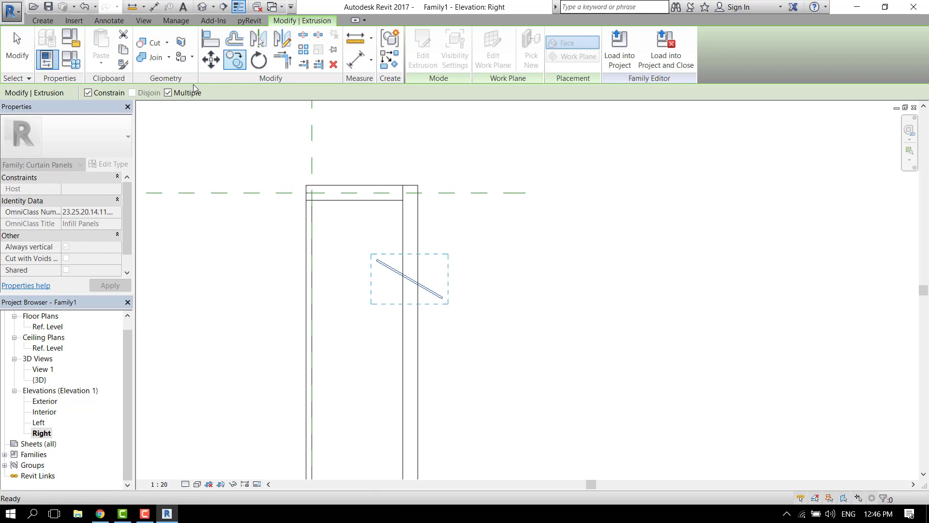
scroll(431, 280, "up", 5)
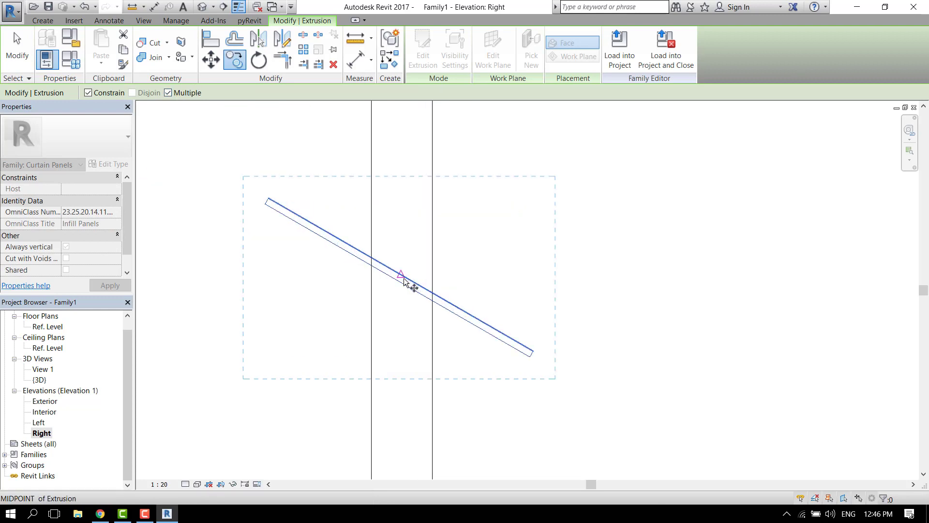
left_click(408, 236)
scroll(408, 235, "down", 5)
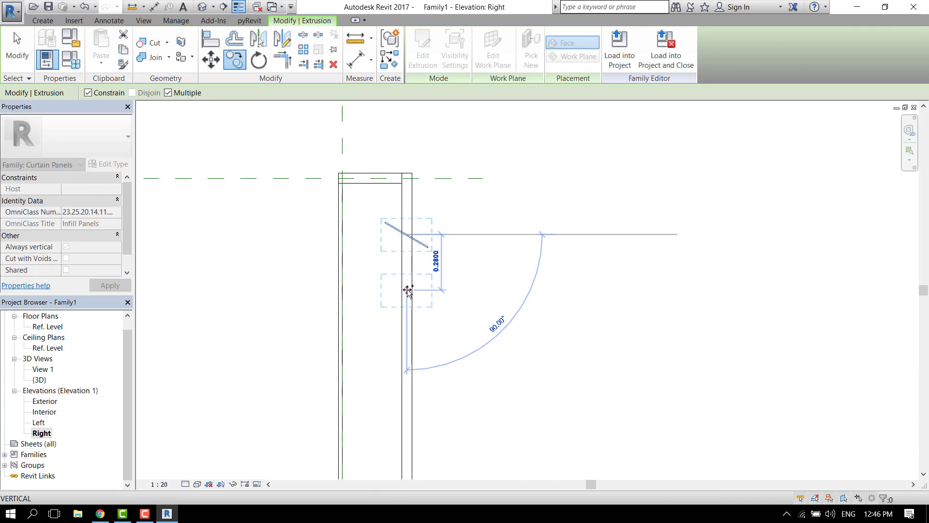
Place louvre blade copies 0.3000 apart down the panel
left_click(408, 294)
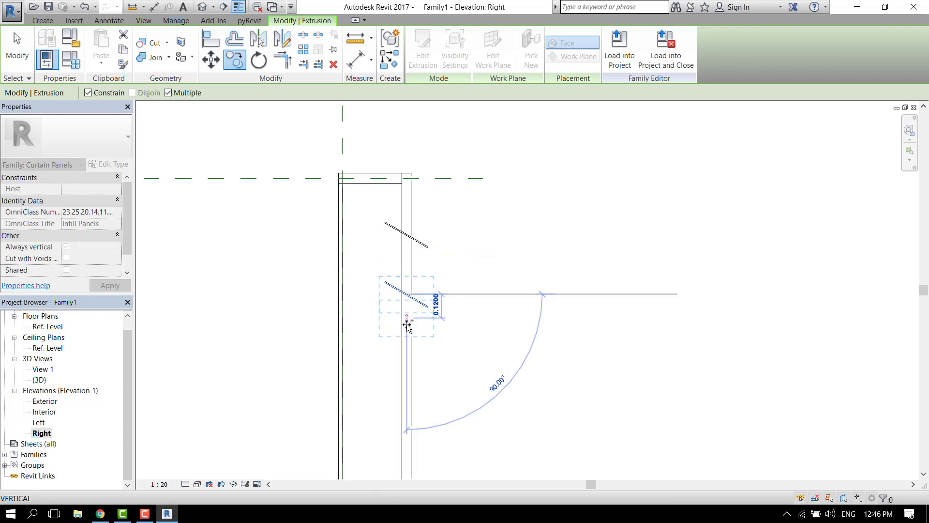
left_click(405, 354)
scroll(412, 300, "down", 4)
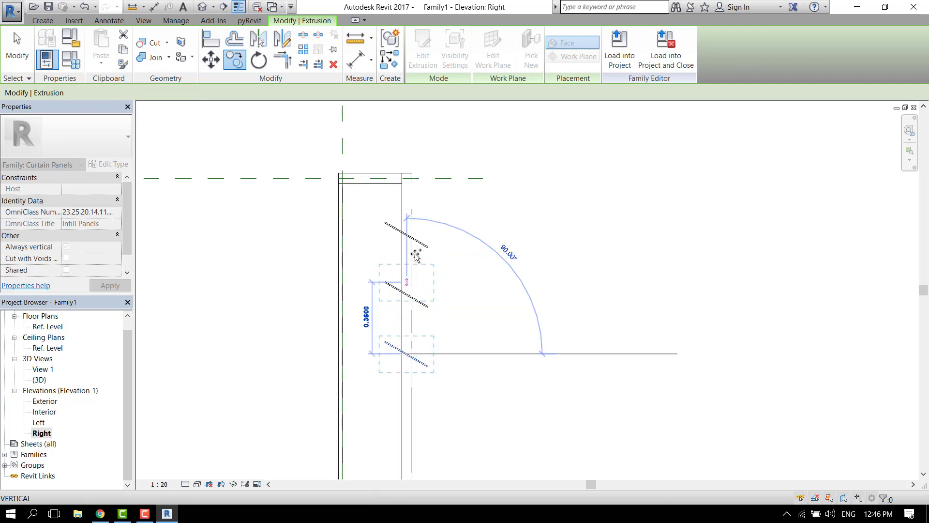
scroll(414, 296, "up", 2)
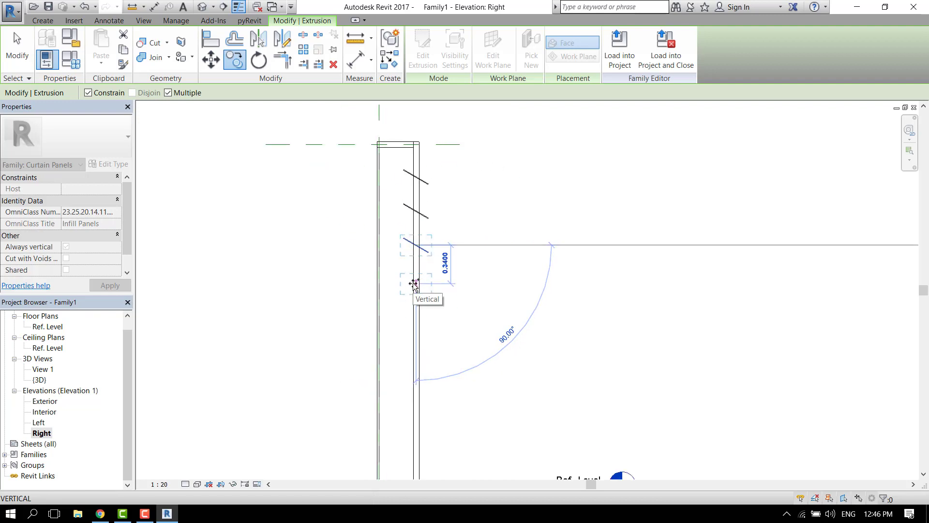
scroll(415, 283, "up", 1)
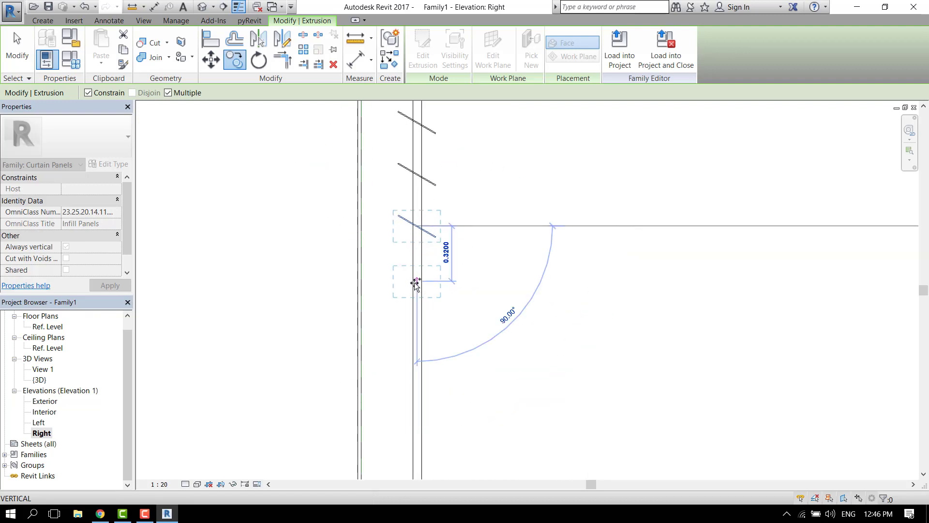
left_click(417, 280)
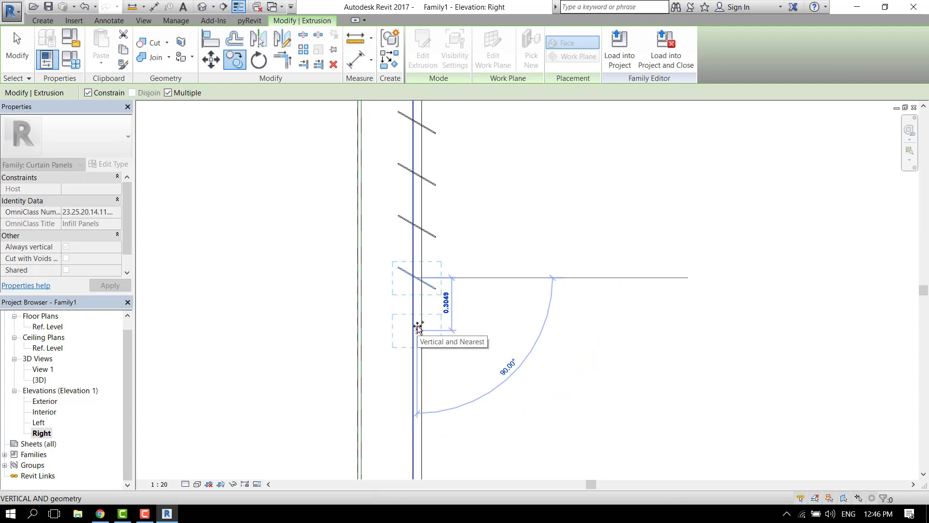
Add further louvre copies at typed 0.3 spacing until near the bottom, then end Copy
type("0.")
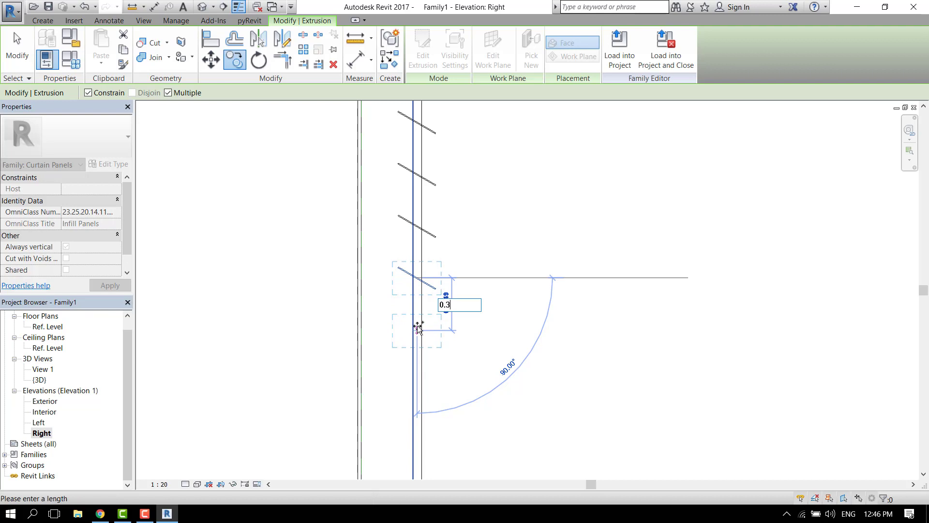
type("3")
key("Return")
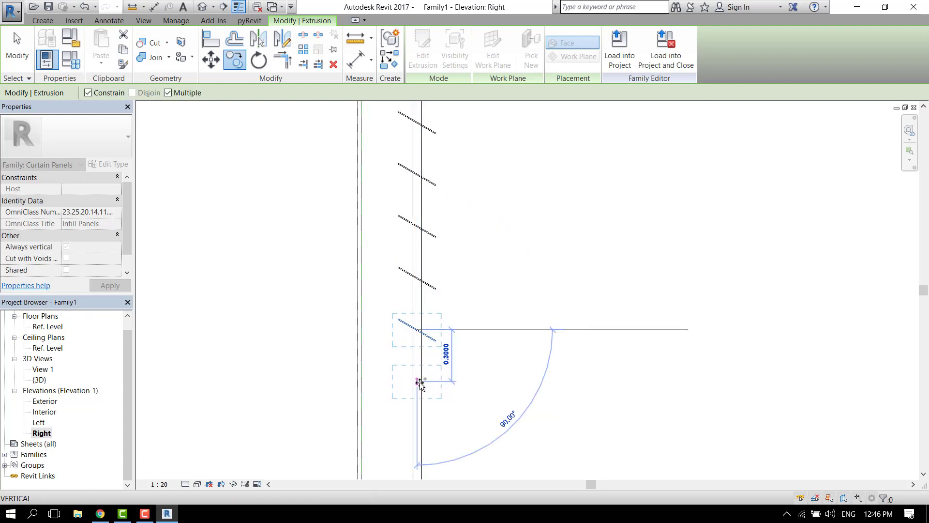
scroll(419, 381, "down", 4)
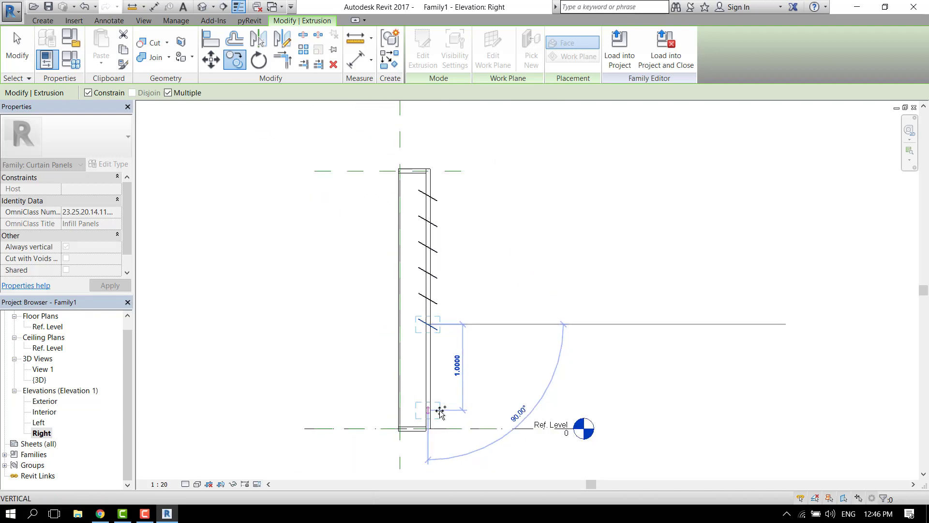
scroll(421, 323, "up", 3)
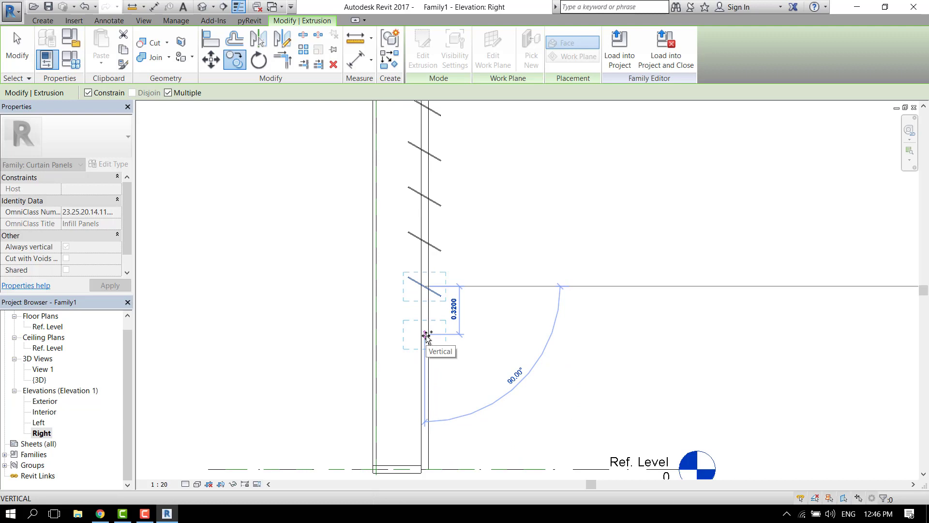
type("0.3")
key("Return")
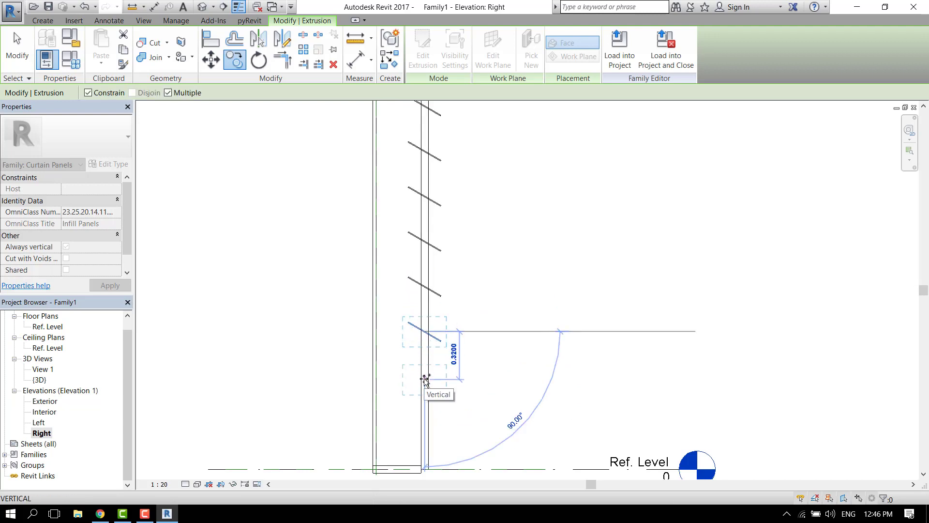
type("0.3")
key("Return")
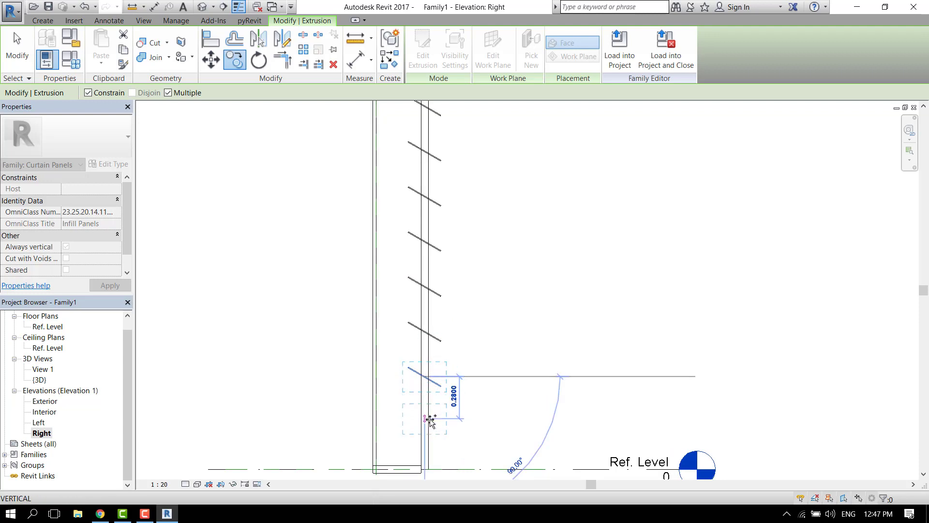
type("0.3")
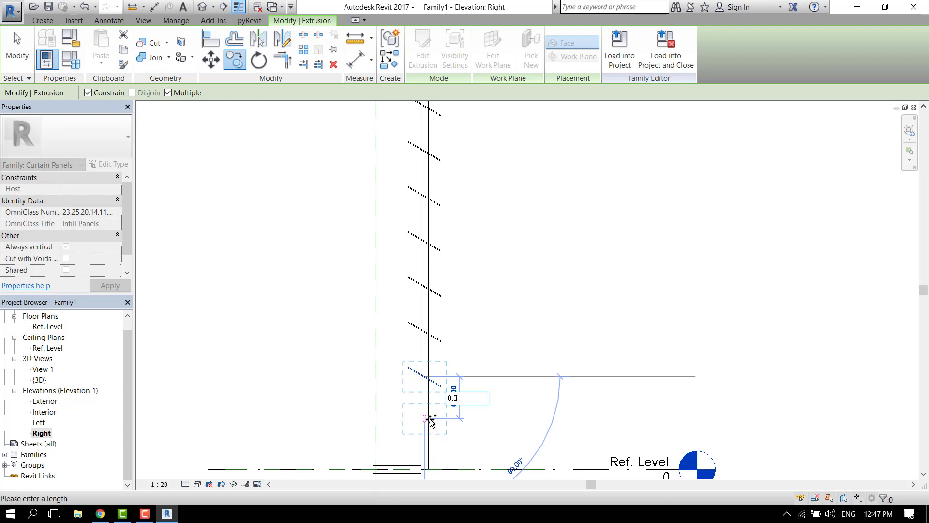
key("Return")
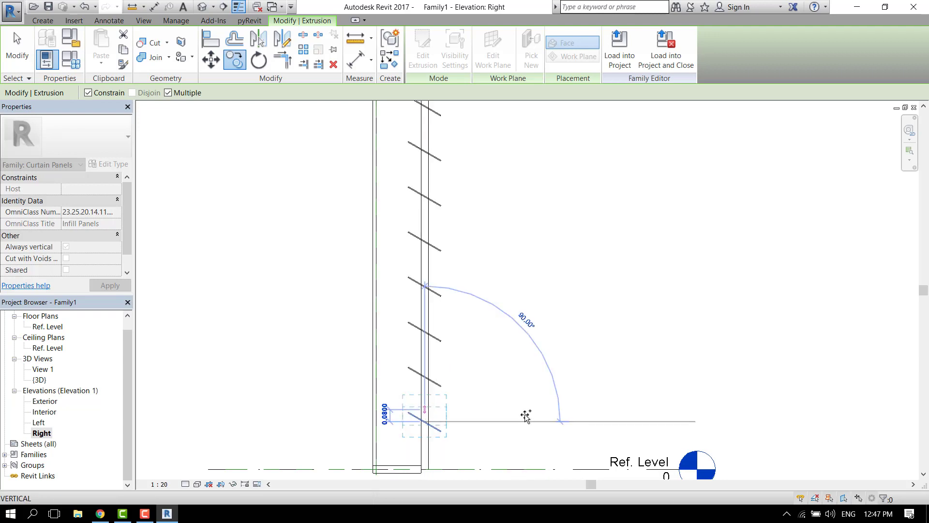
scroll(508, 425, "down", 2)
scroll(478, 422, "down", 2)
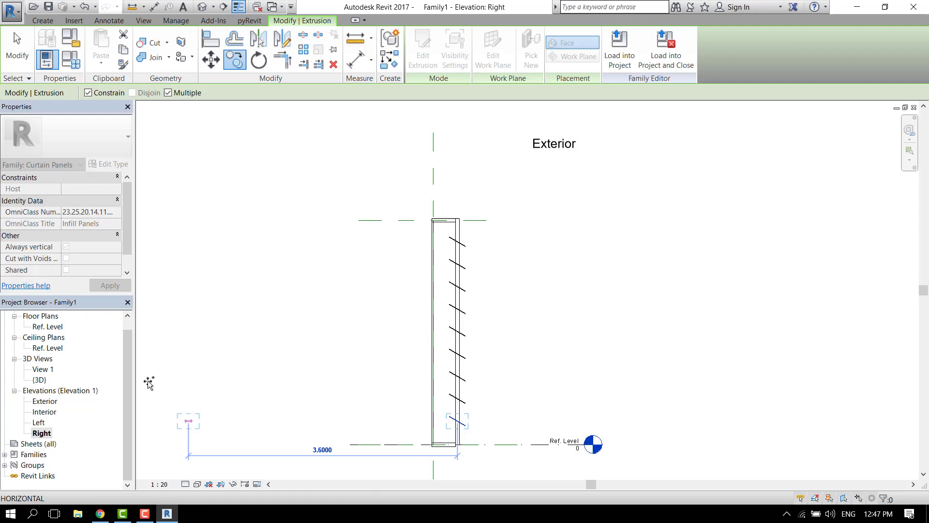
scroll(203, 379, "down", 1)
key("Escape")
key("Escape")
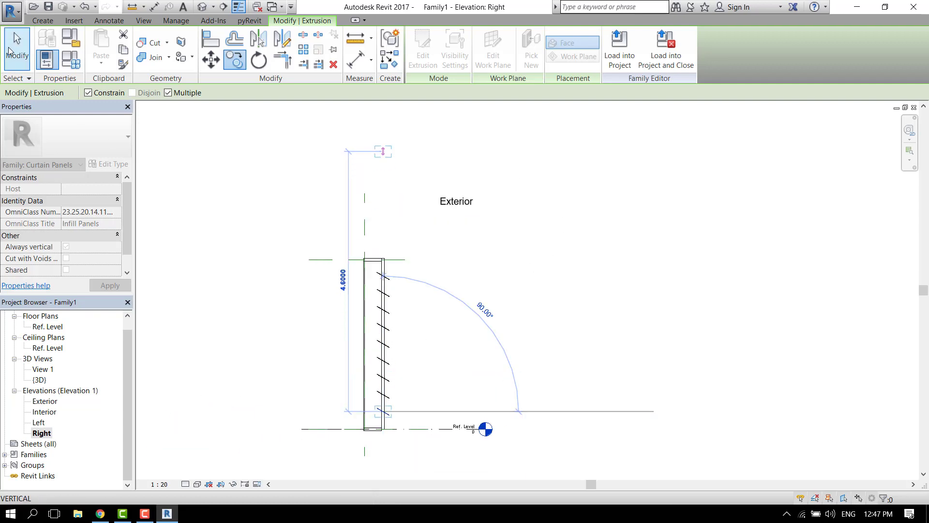
left_click(201, 10)
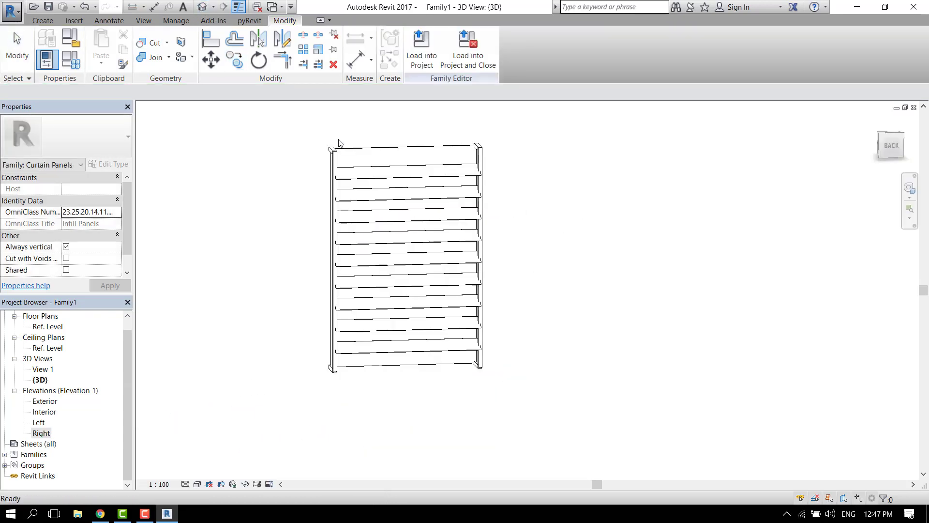
middle_click_drag(543, 320, 474, 206, "shift")
middle_click_drag(481, 243, 484, 247, "shift")
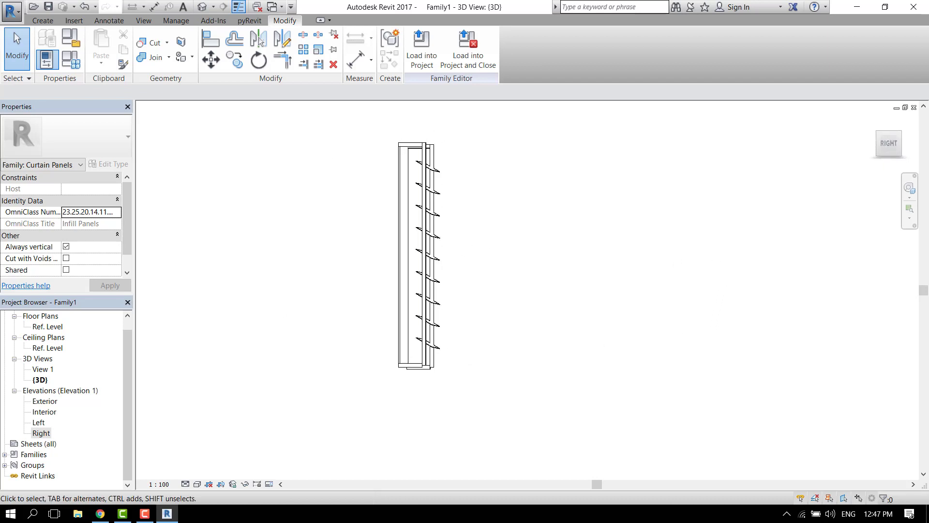
double_click(42, 433)
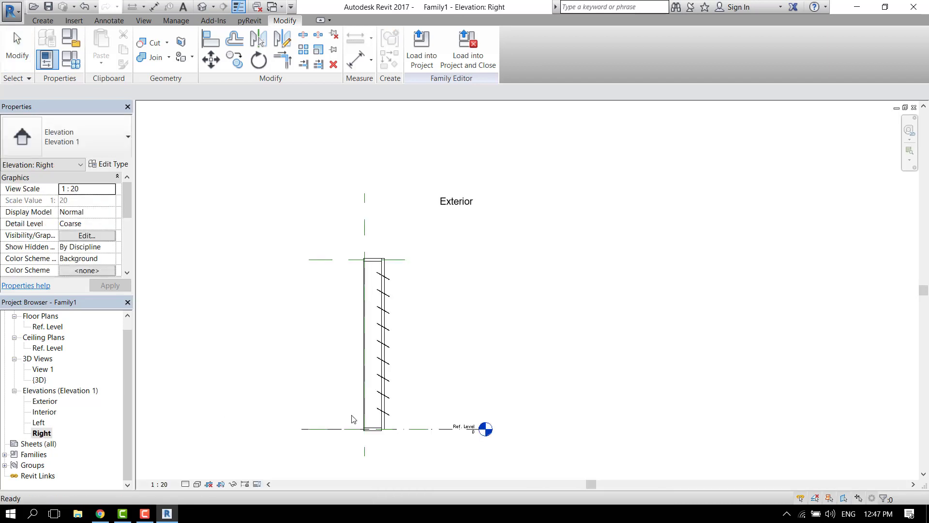
scroll(396, 285, "up", 3)
left_click(392, 279)
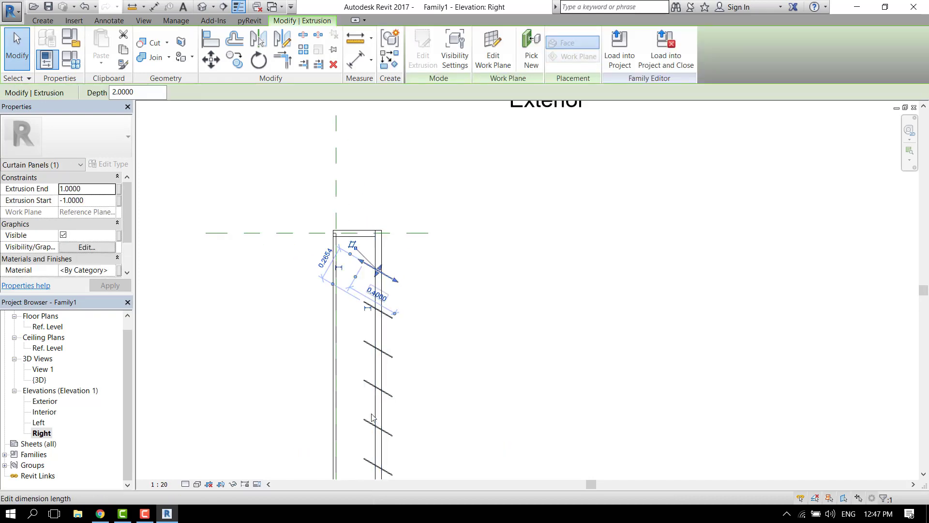
scroll(374, 246, "down", 2)
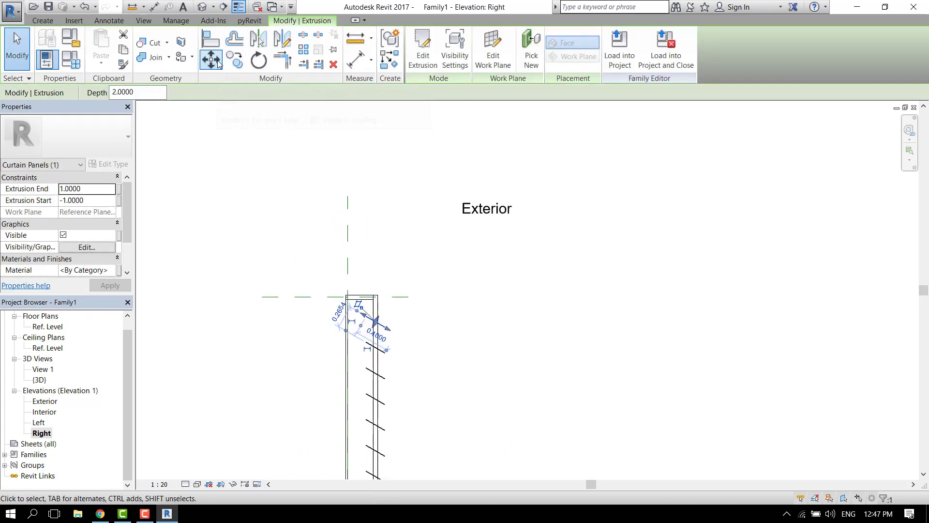
left_click(234, 59)
scroll(373, 321, "up", 5)
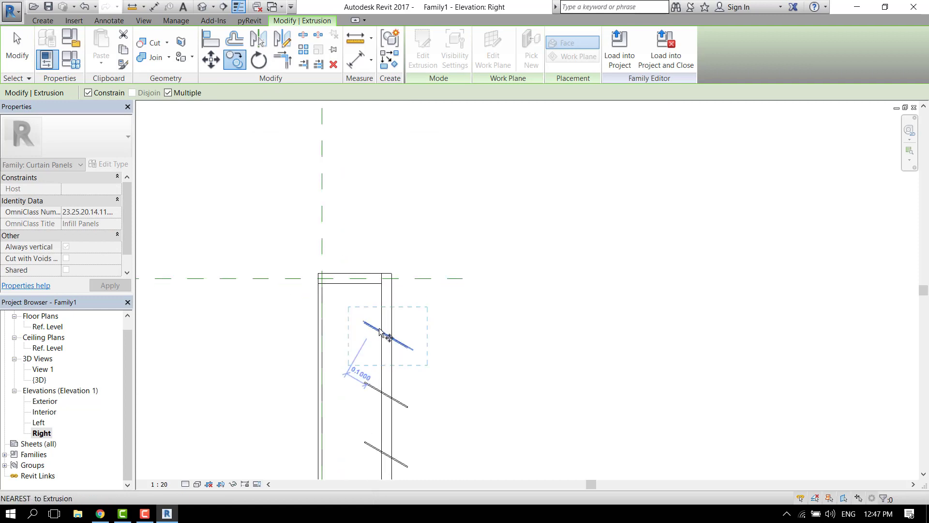
left_click(406, 347)
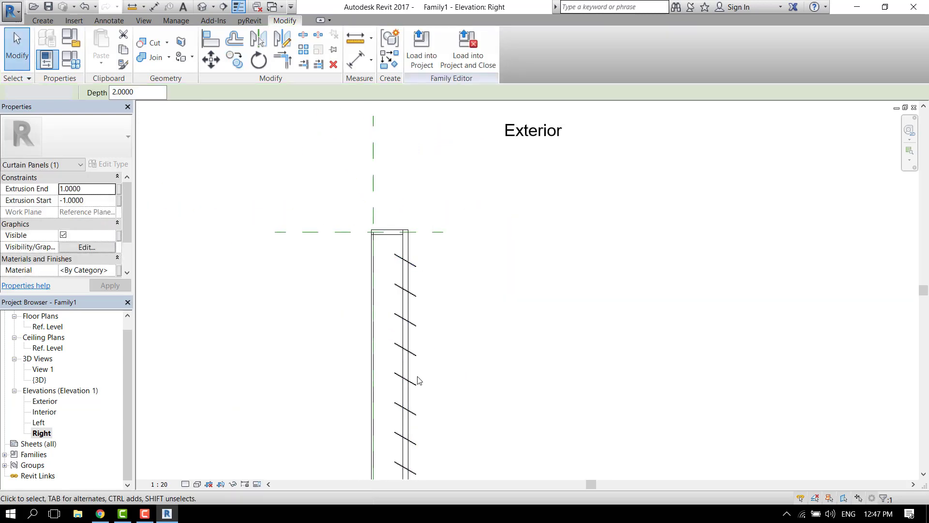
Select all nine louvre blades and nudge them upward three times
key("Escape")
scroll(419, 387, "down", 5)
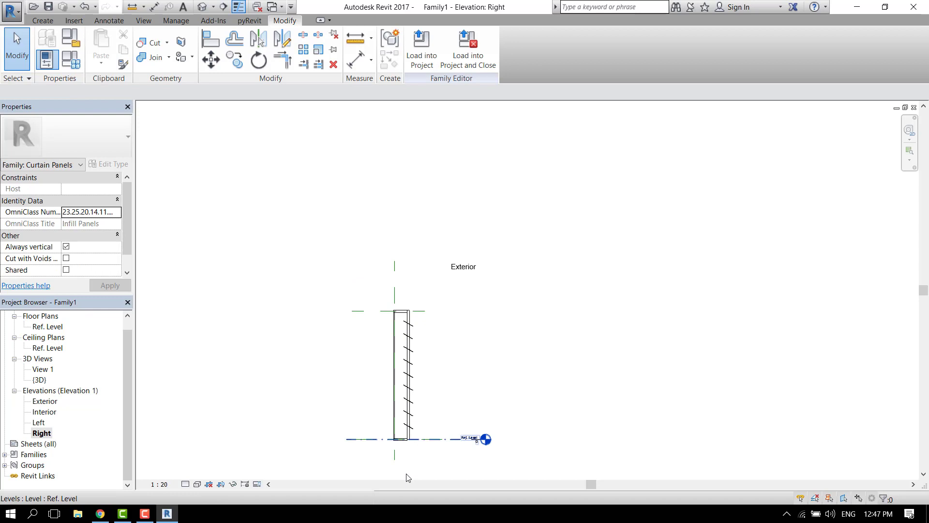
scroll(414, 420, "up", 4)
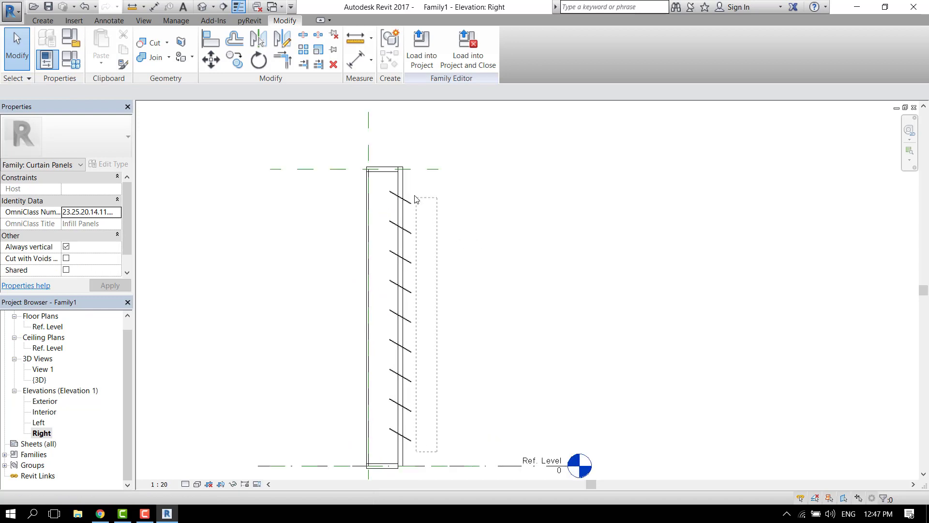
left_click(412, 200)
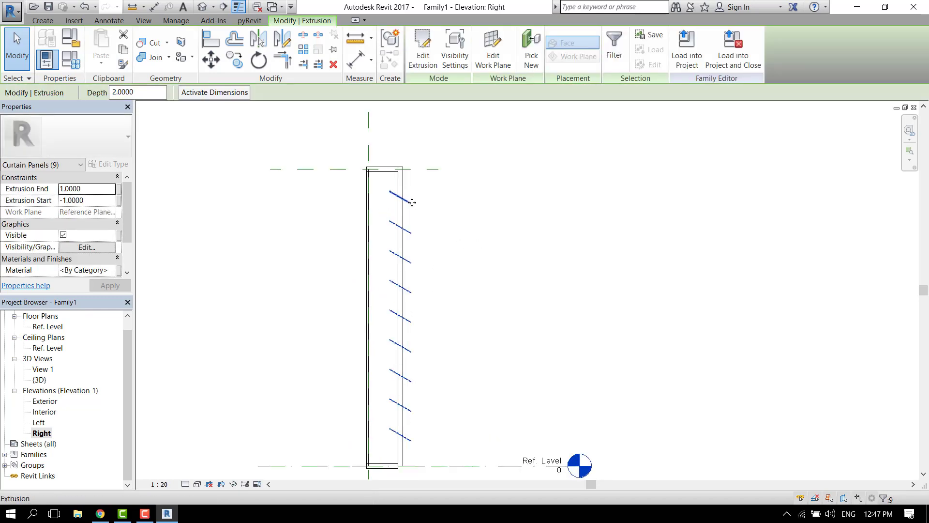
key("Up")
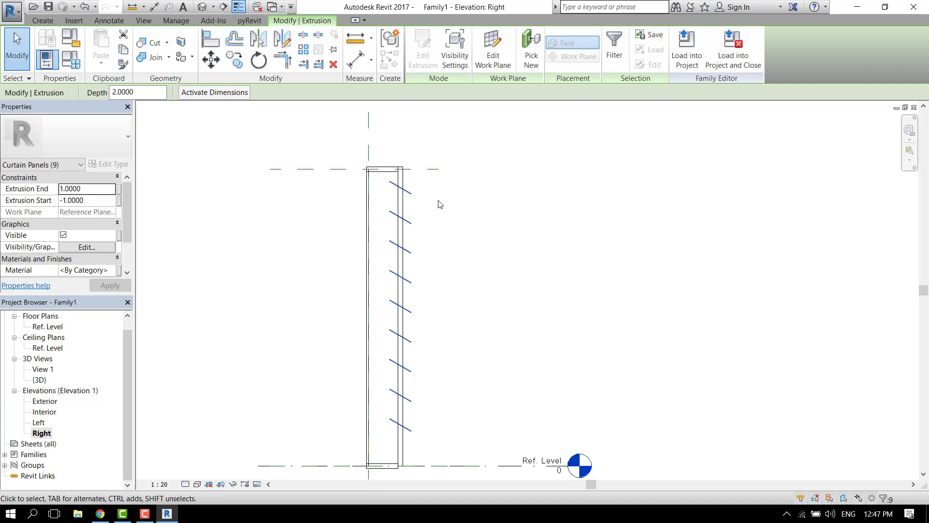
key("Up")
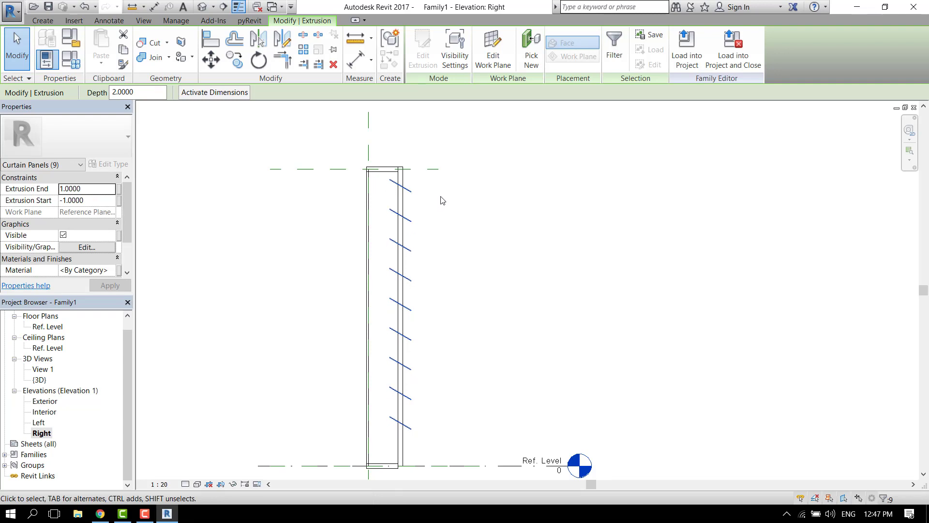
key("Up")
left_click(547, 208)
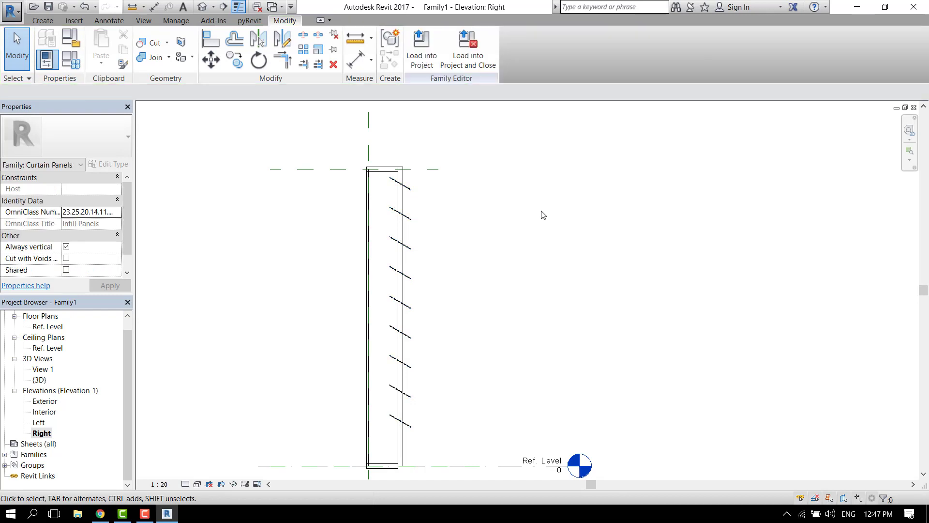
Copy the bottom louvre blade with Multiple, placing a copy 0.3 below
left_click(411, 429)
scroll(399, 473, "up", 4)
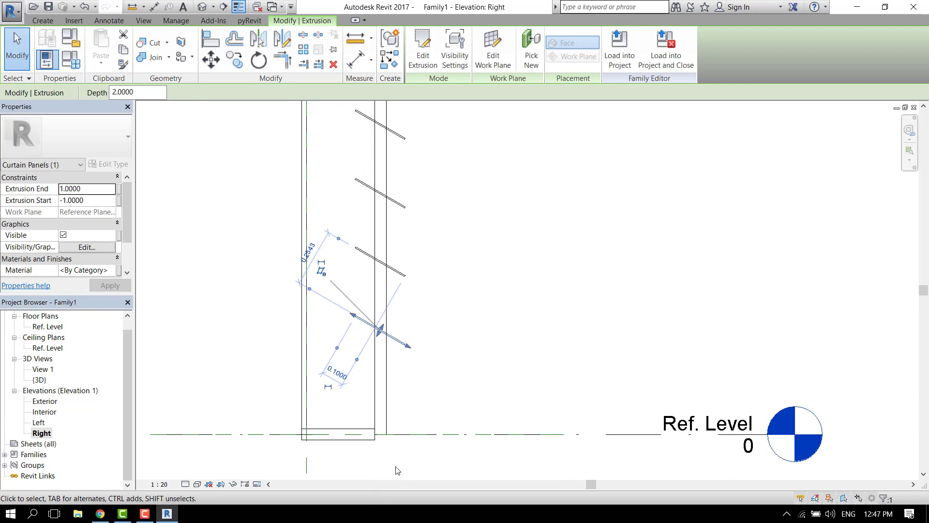
left_click(211, 60)
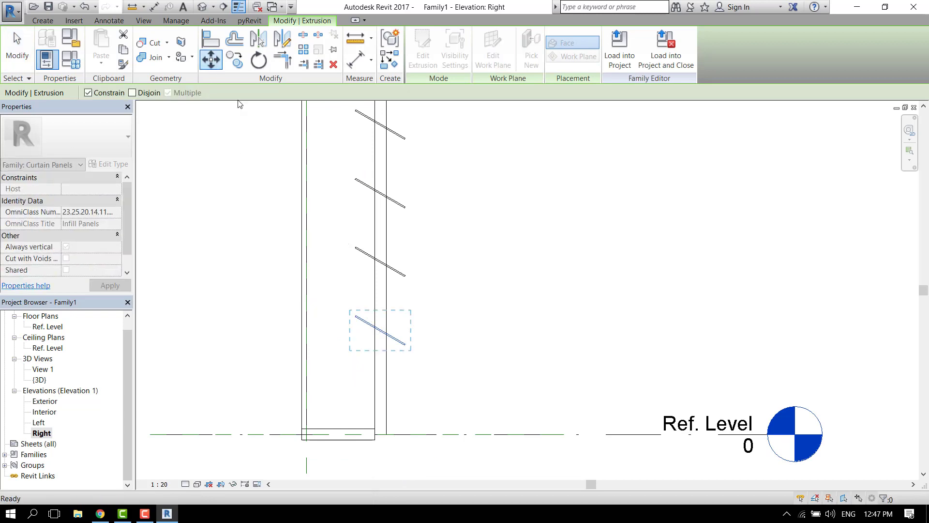
left_click(235, 60)
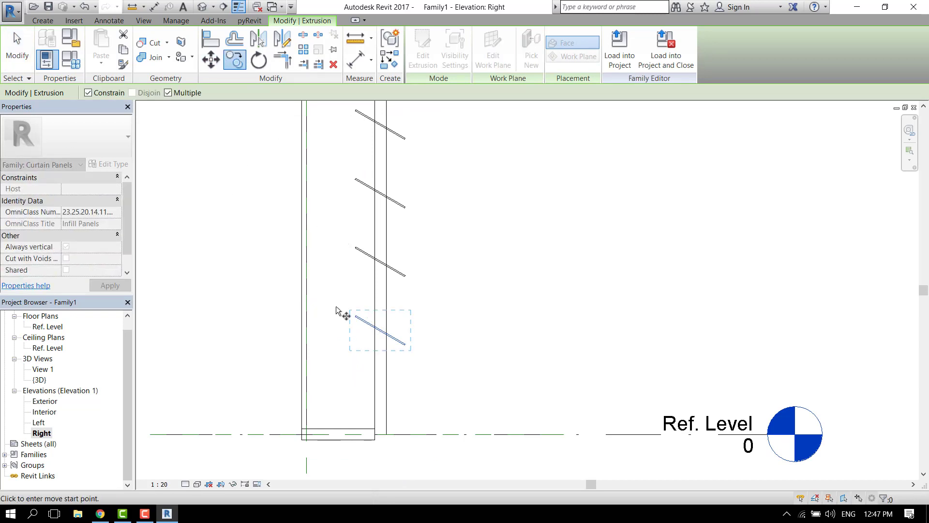
scroll(378, 329, "up", 4)
left_click(379, 325)
scroll(369, 365, "down", 3)
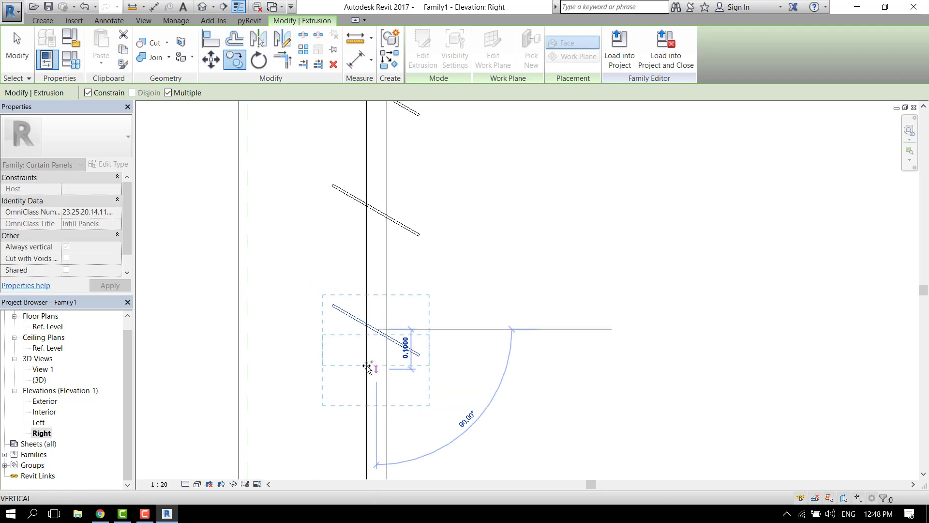
scroll(371, 396, "up", 2)
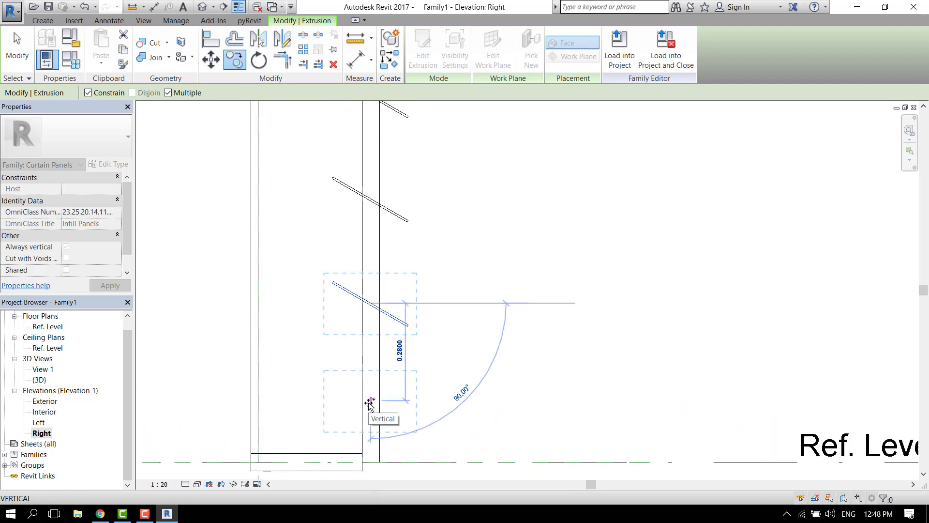
type("0.3")
key("Return")
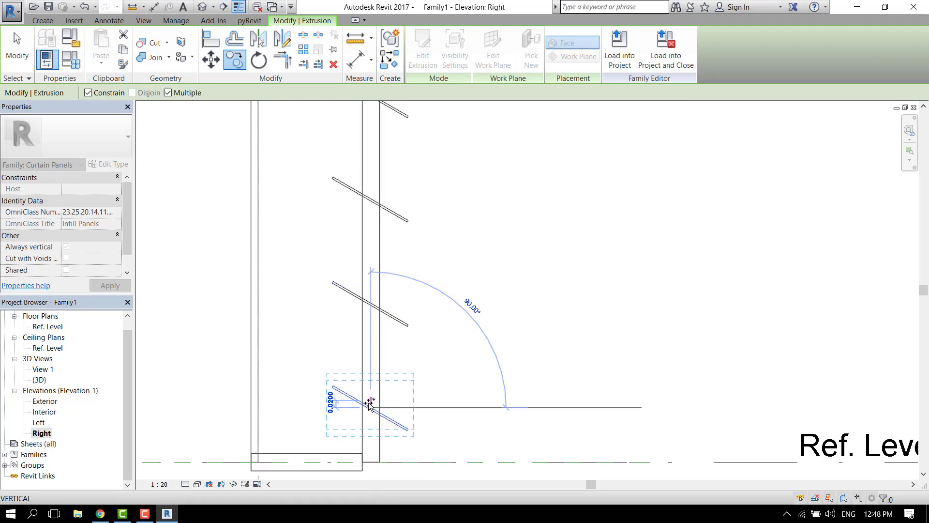
scroll(367, 406, "down", 5)
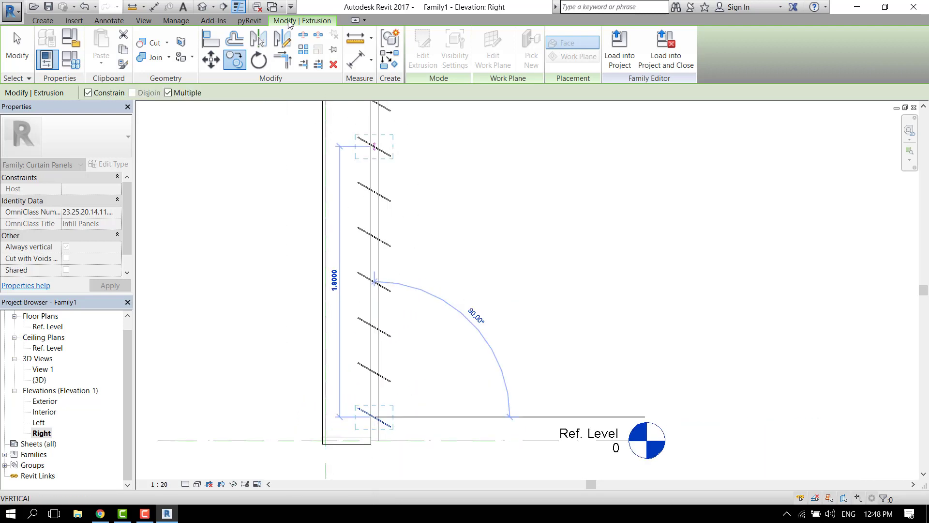
In the 3D view, orbit to a left isometric angle and window-select all 17 panel elements
left_click(202, 7)
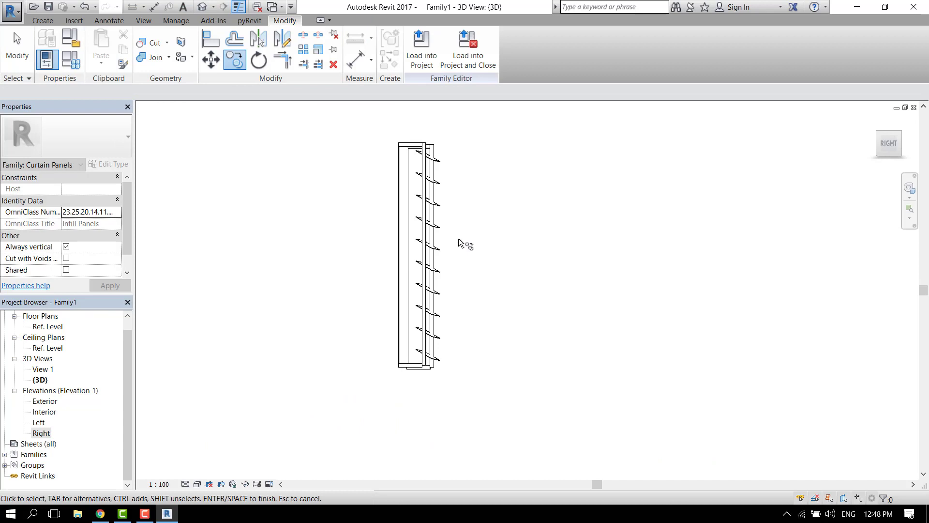
middle_click_drag(515, 269, 459, 290, "shift")
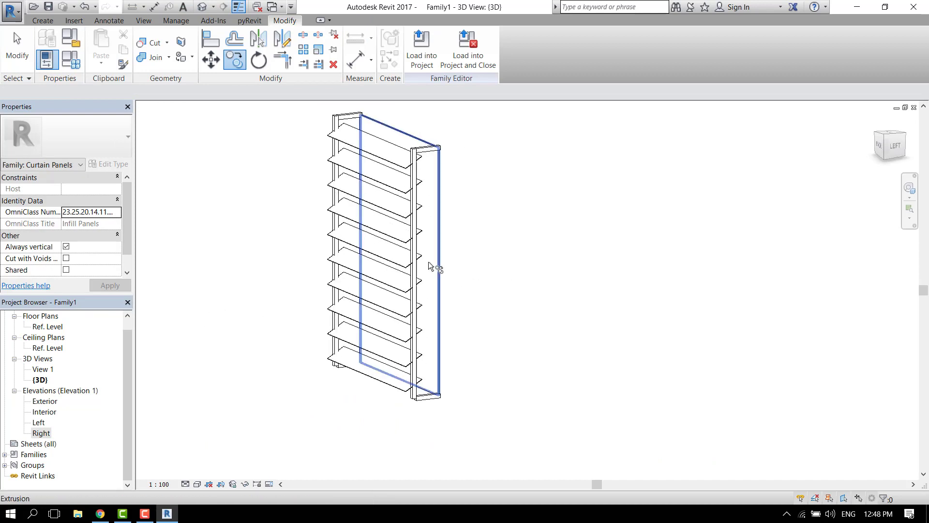
scroll(431, 264, "up", 2)
scroll(363, 317, "down", 3)
middle_click_drag(412, 349, 368, 348, "shift")
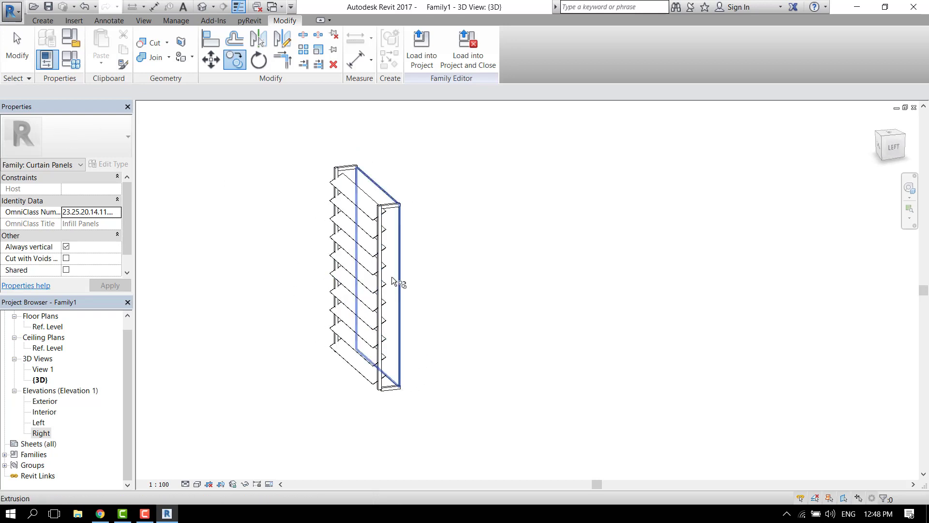
left_click(8, 54)
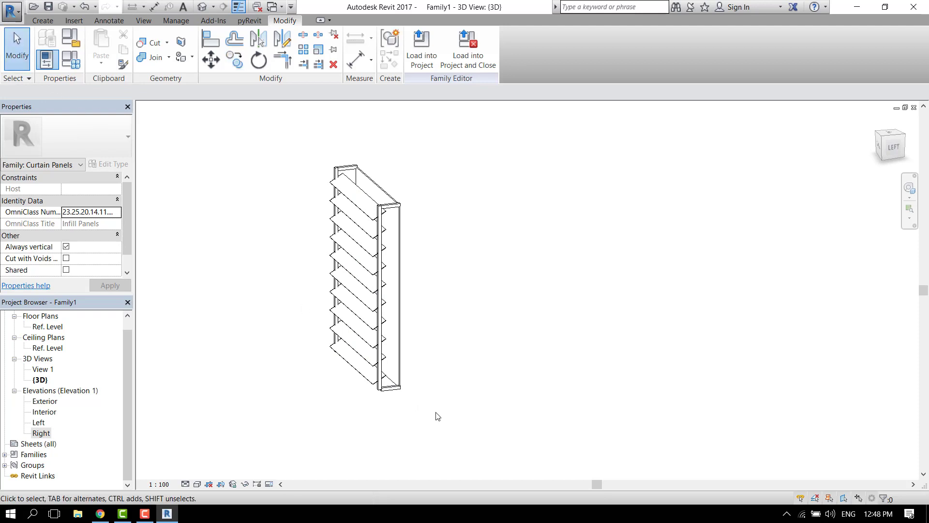
left_click_drag(435, 415, 263, 145)
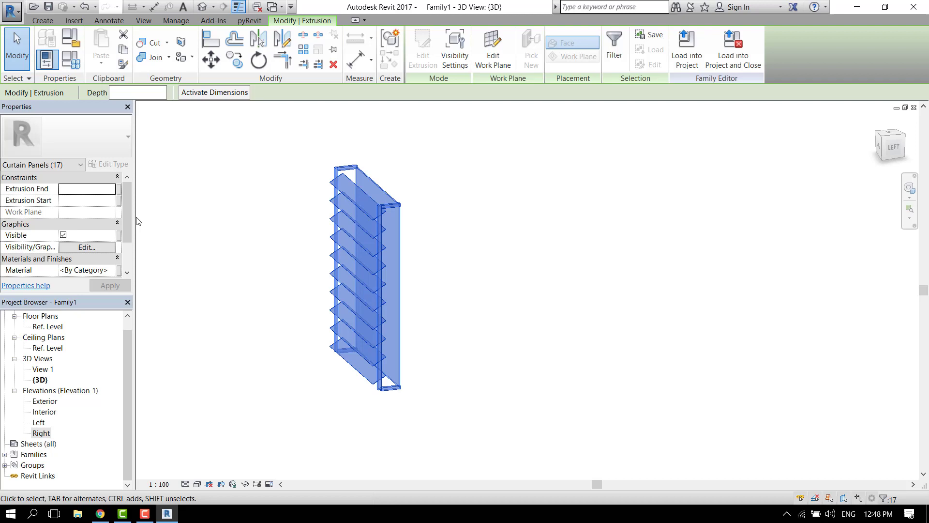
Widen the Properties palette and dismiss the Material's Associate Family Parameter dialog
left_click_drag(136, 215, 167, 215)
scroll(125, 225, "down", 2)
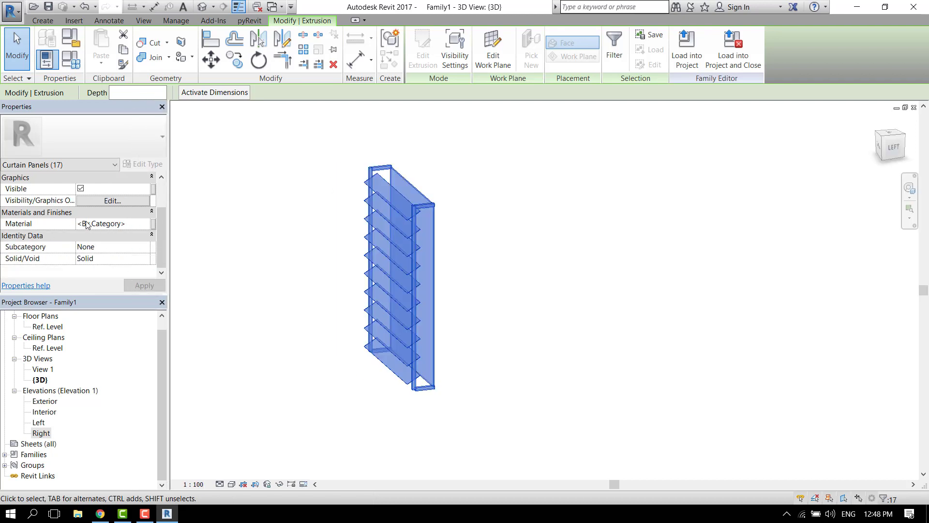
left_click(153, 223)
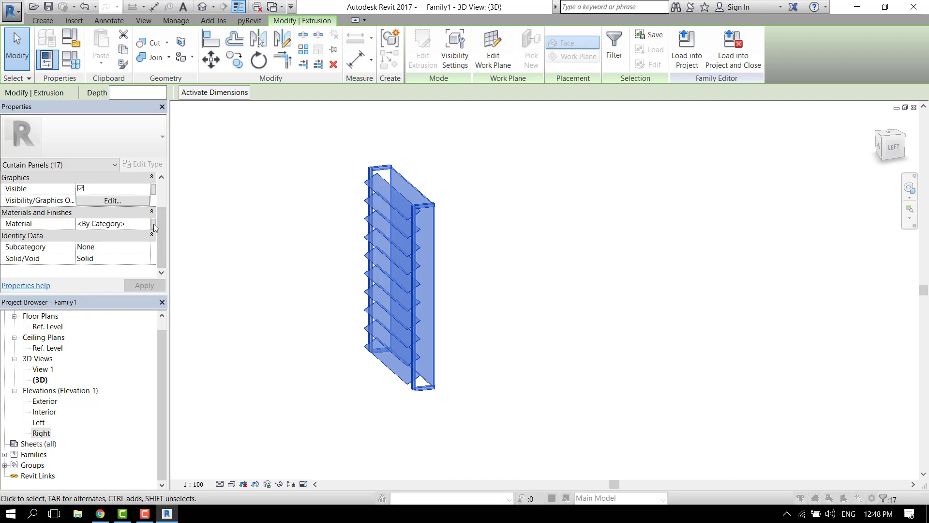
key("Escape")
Assign the Titanium material from Autodesk Materials to the louvre frame and blades
left_click(145, 224)
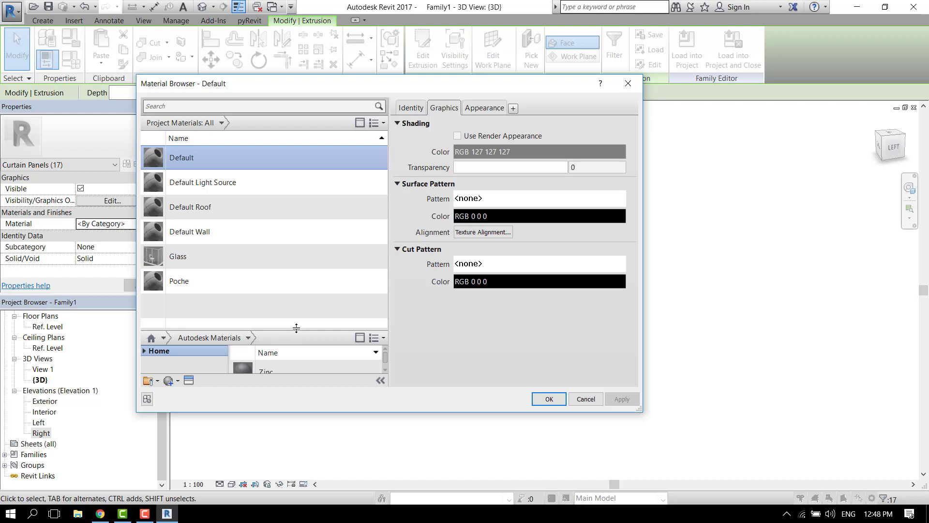
left_click_drag(297, 329, 297, 165)
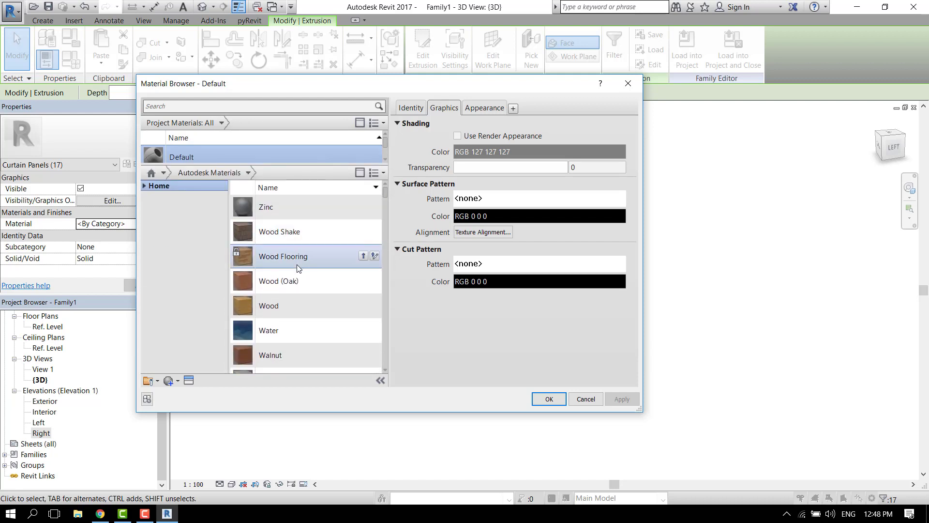
scroll(296, 265, "down", 1)
scroll(296, 266, "down", 1)
scroll(296, 271, "down", 1)
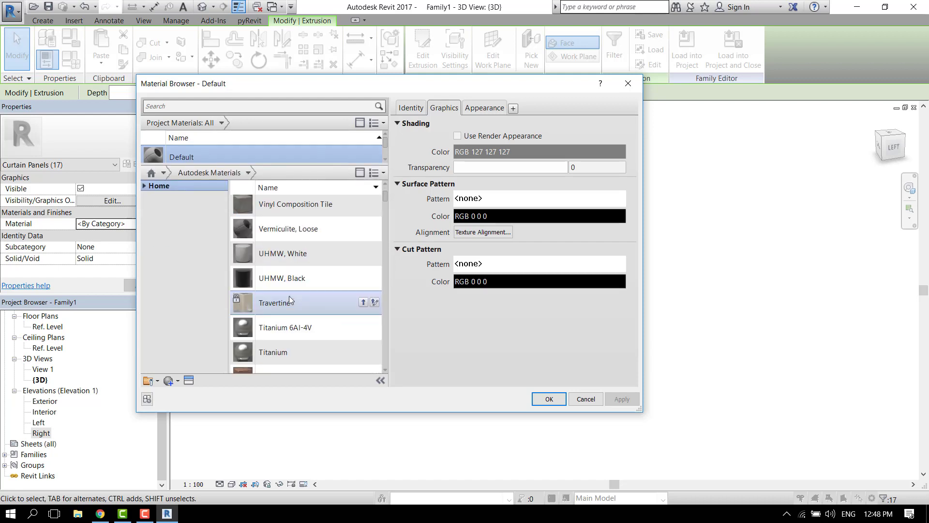
scroll(296, 276, "down", 1)
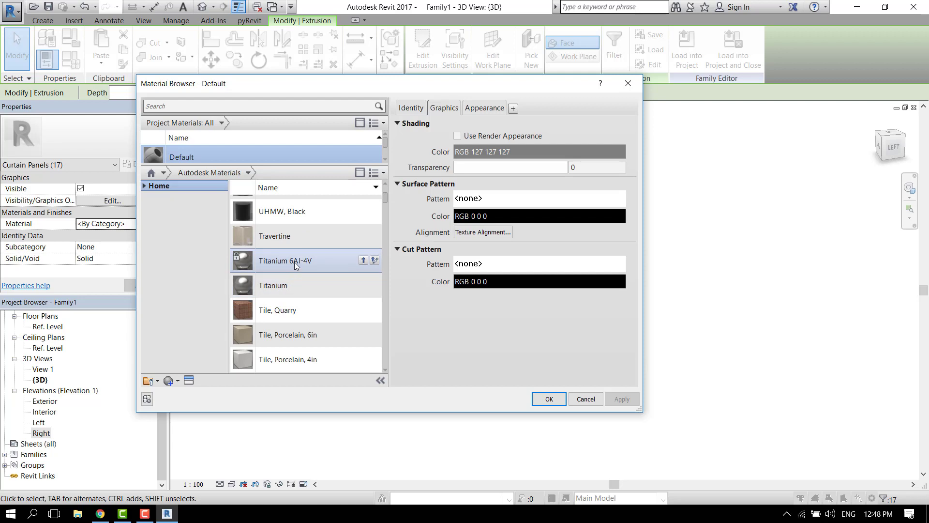
left_click(294, 288)
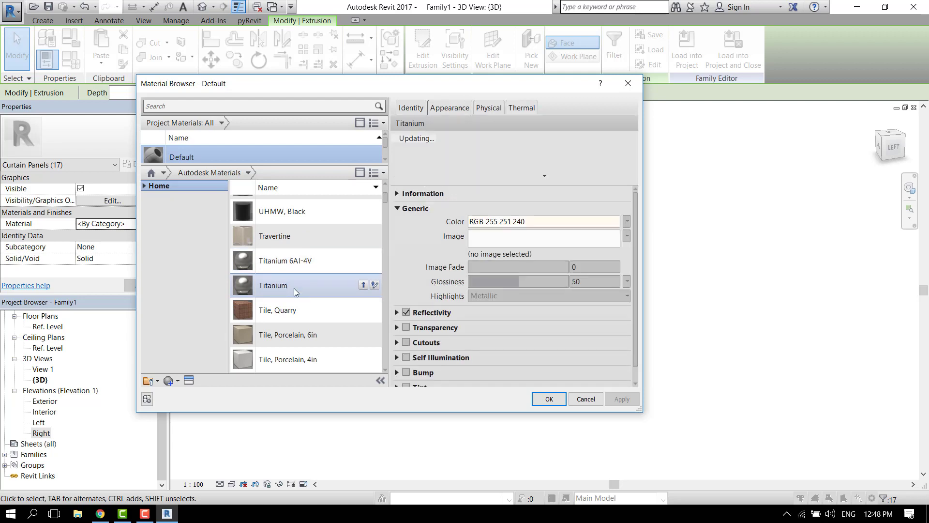
left_click(549, 399)
Switch the view to Realistic visual style and orbit to inspect the shaded panel
left_click(297, 412)
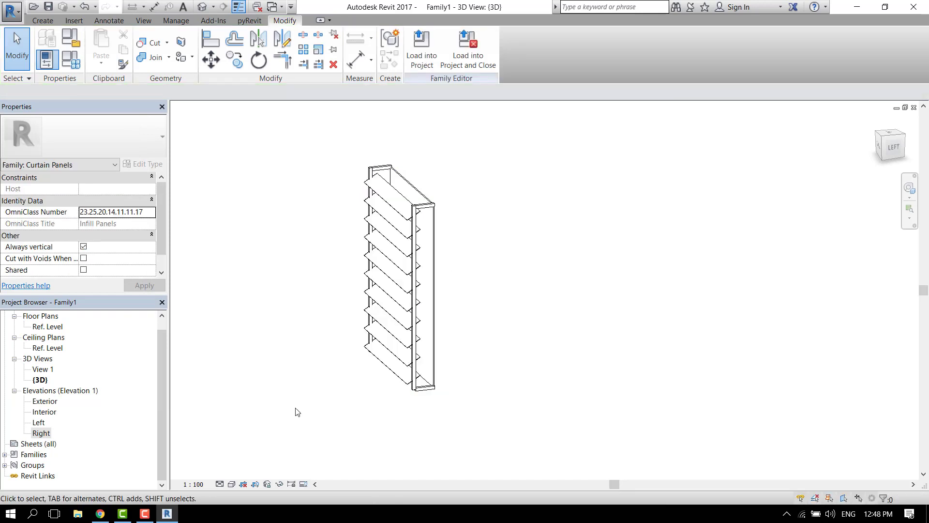
left_click(235, 484)
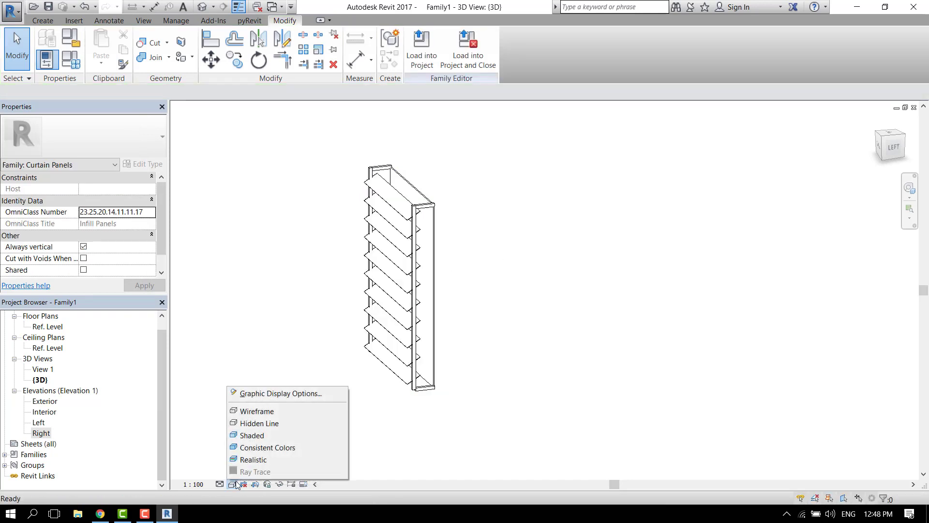
left_click(252, 460)
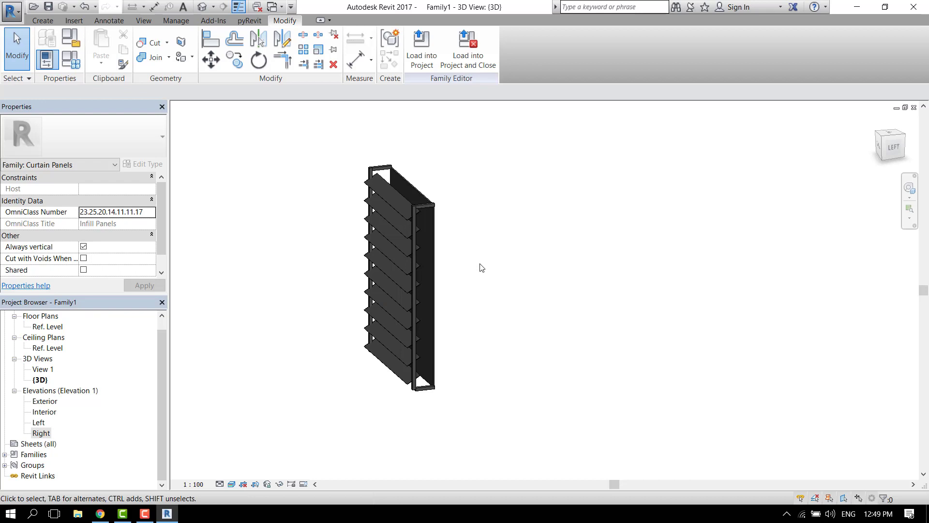
middle_click_drag(483, 267, 403, 306, "shift")
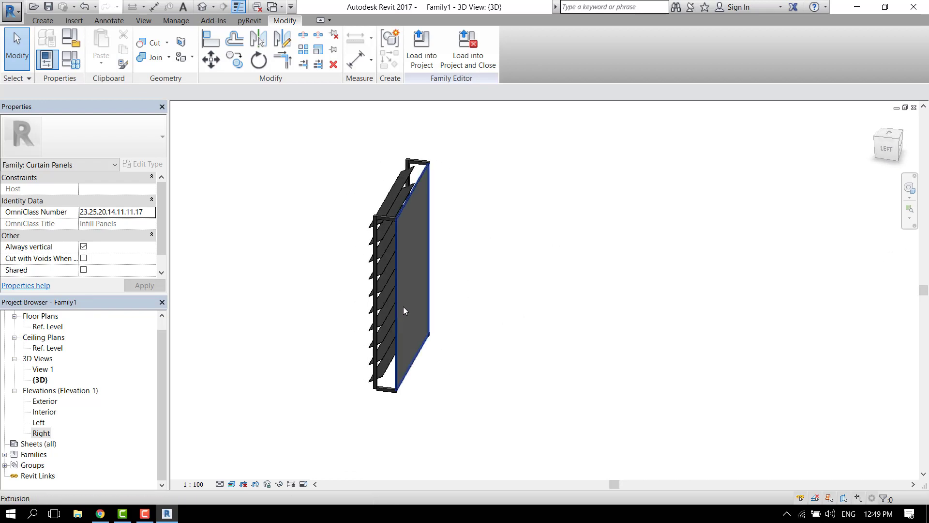
Give the panel's infill pane extrusion the Glass material from Project Materials
left_click(404, 308)
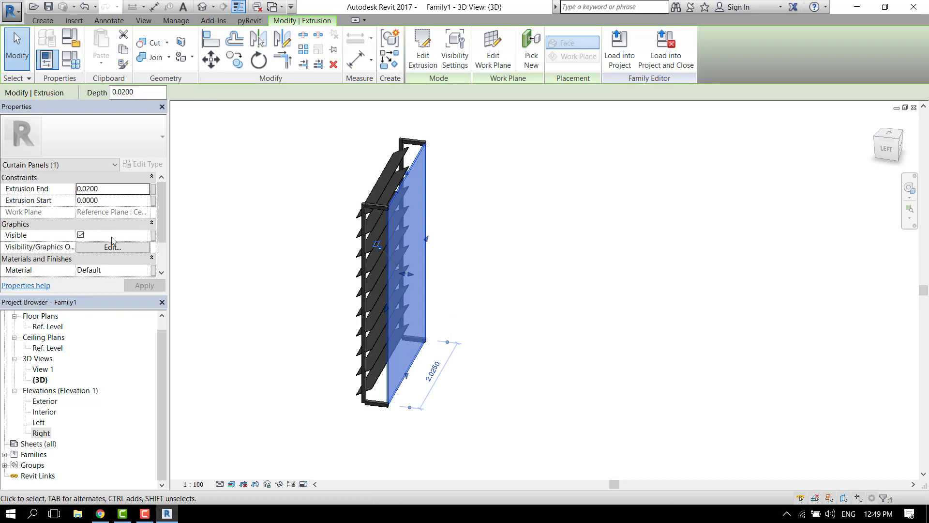
scroll(133, 236, "down", 3)
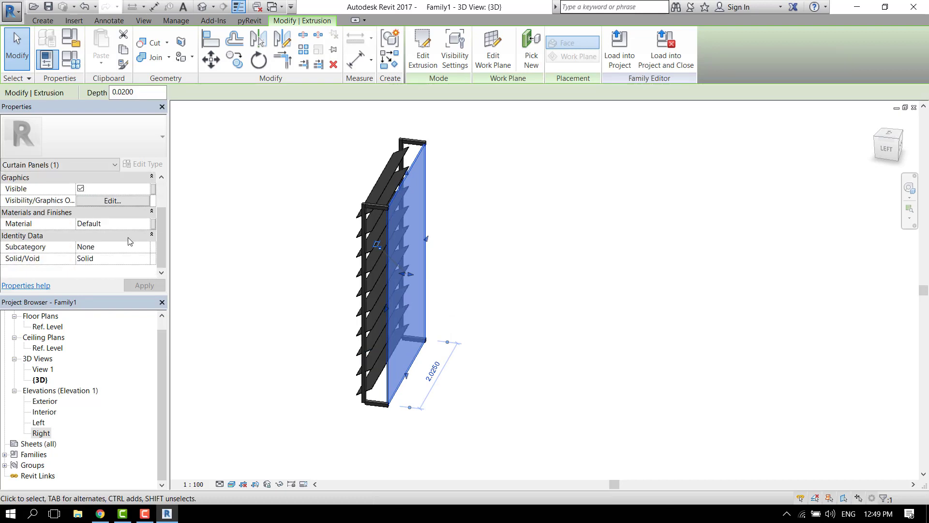
left_click(145, 224)
left_click(150, 224)
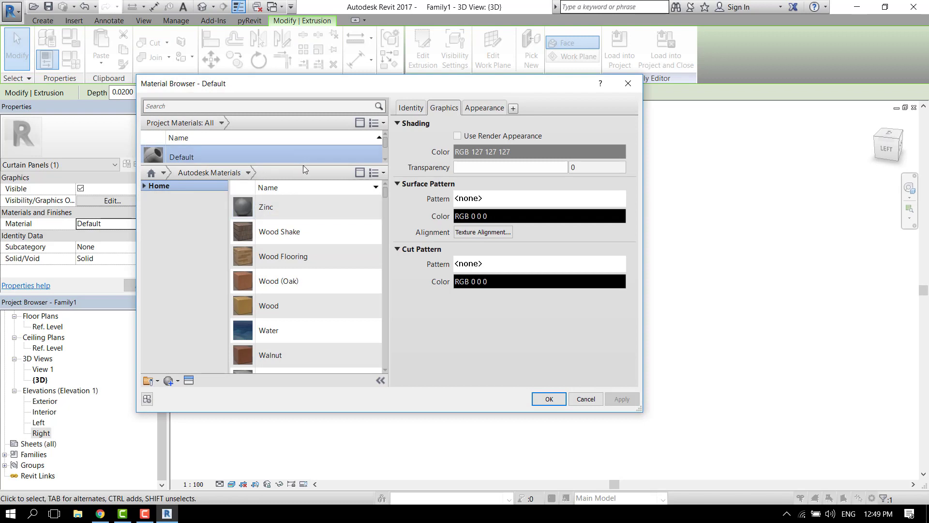
left_click_drag(302, 166, 298, 321)
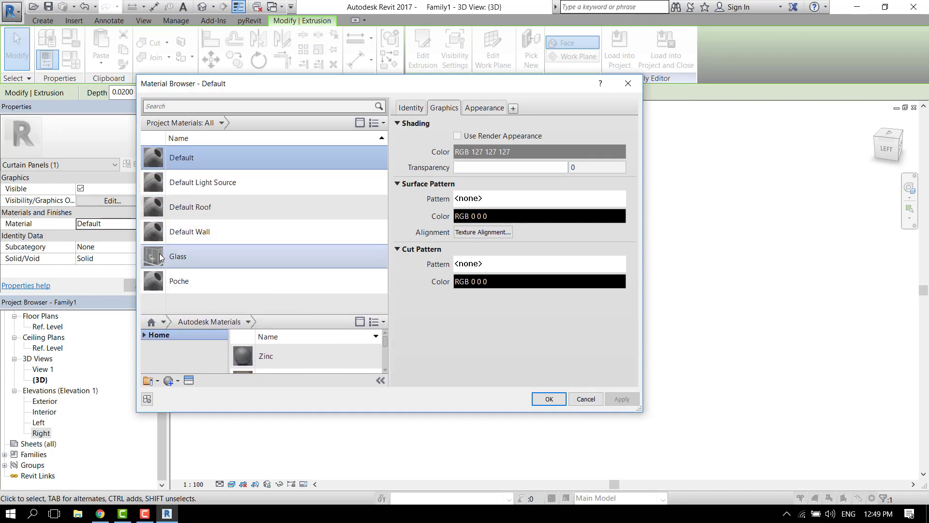
left_click(194, 256)
left_click(549, 398)
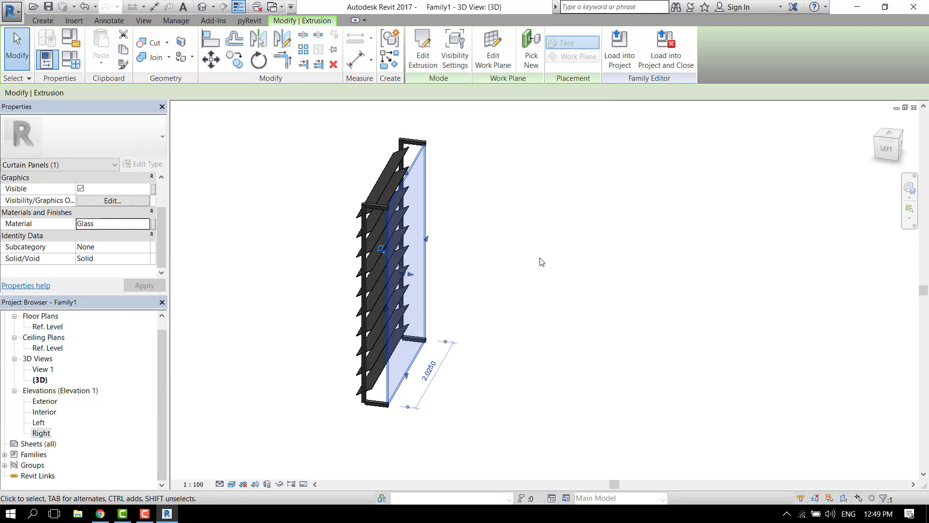
Orbit the view to see the louvred panel face-on
left_click(477, 307)
middle_click_drag(477, 307, 546, 290, "shift")
middle_click_drag(510, 321, 545, 289, "shift")
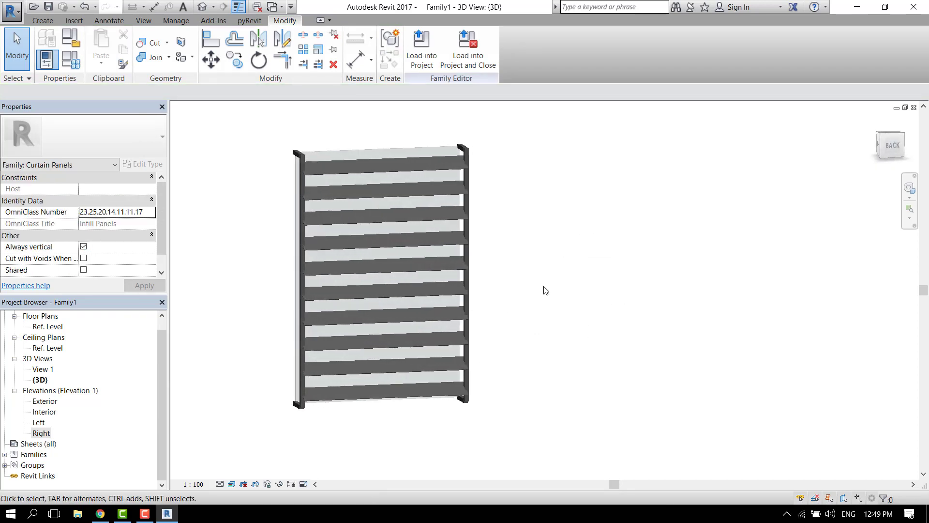
Load the louvre panel family into the Farnsworth House project and face its glass front
left_click(425, 59)
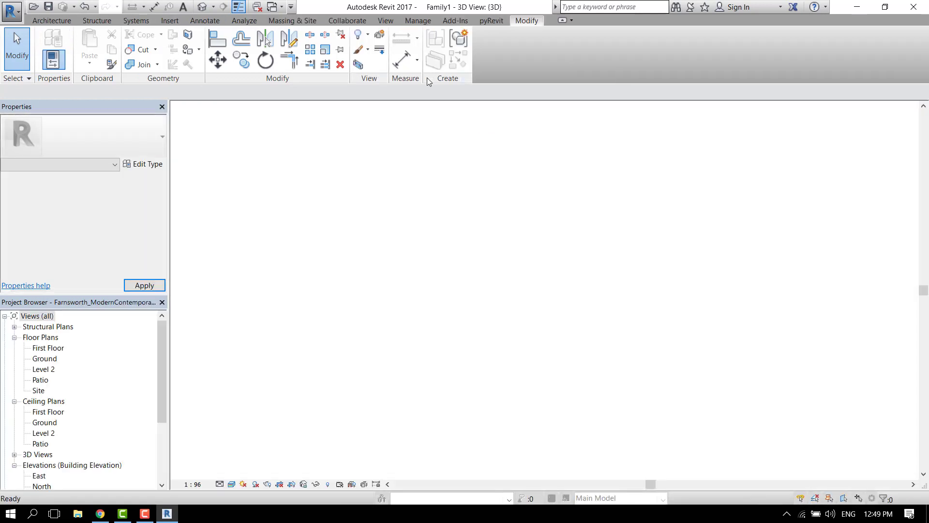
scroll(577, 219, "up", 8)
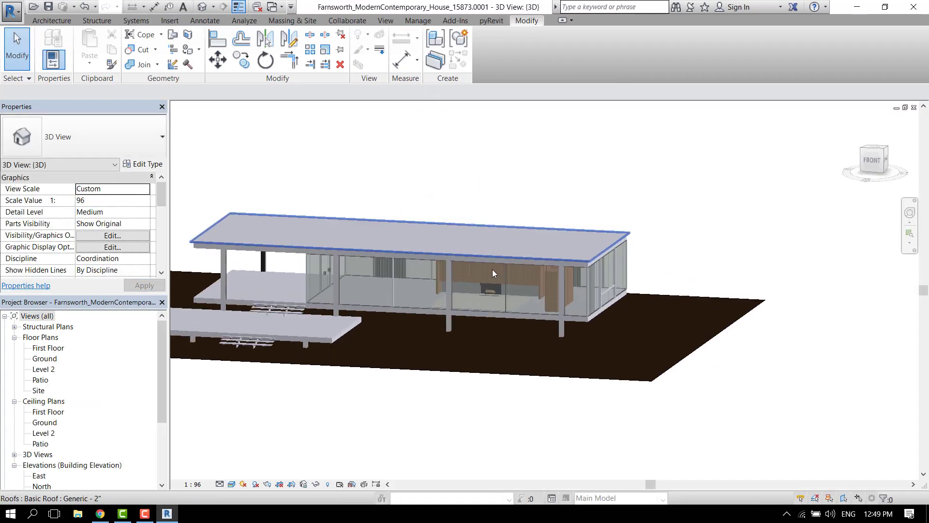
middle_click_drag(507, 339, 597, 331, "shift")
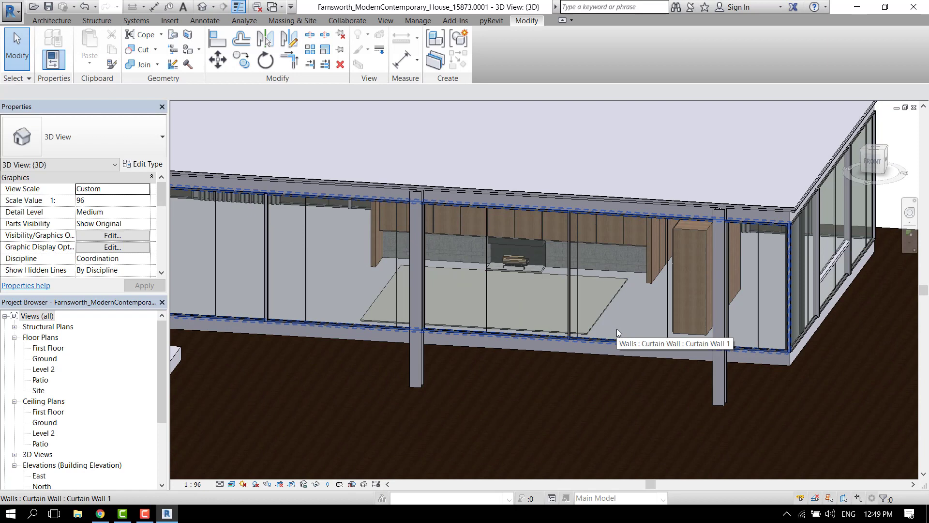
Change one glazed front curtain wall panel to the Family1 louvered type
left_click(617, 331)
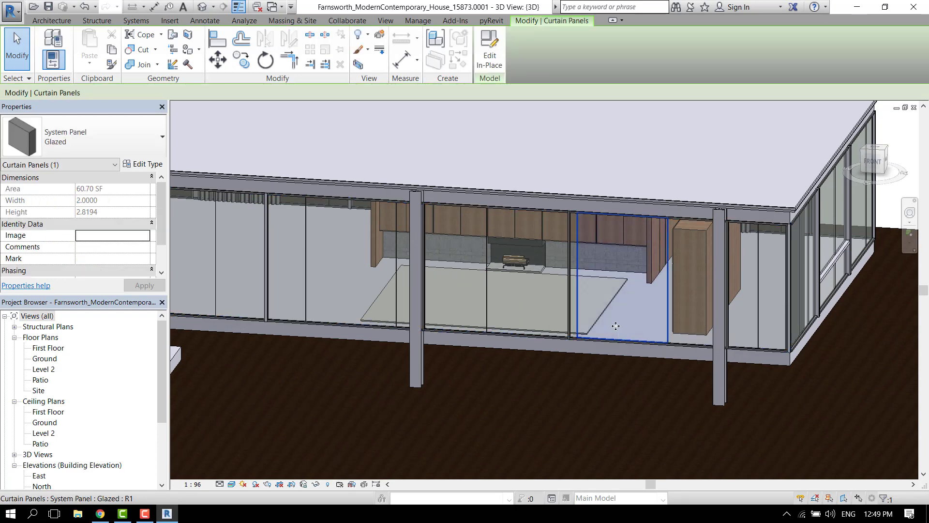
left_click(111, 141)
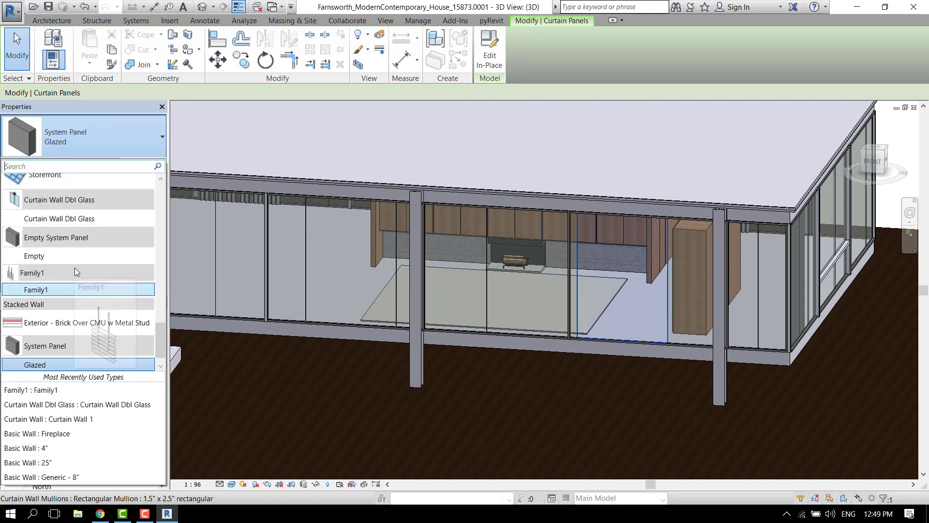
scroll(75, 268, "down", 1)
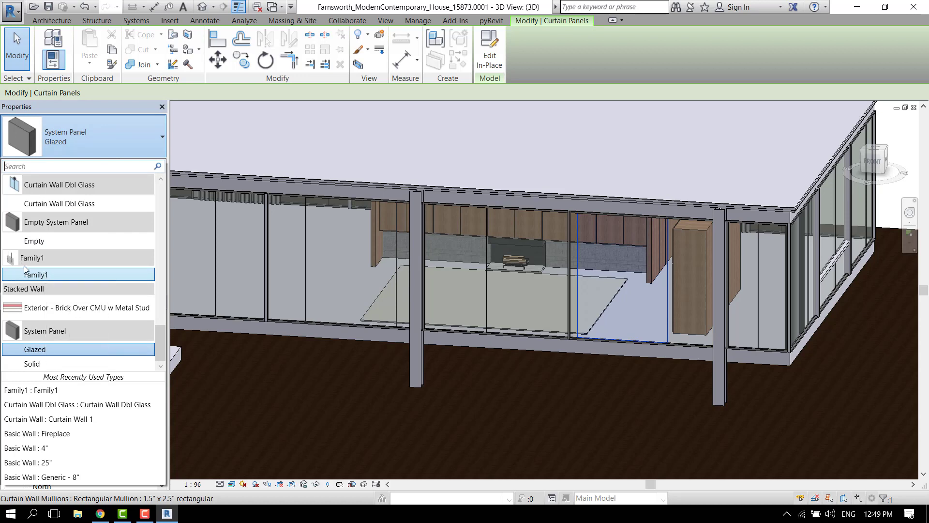
mouse_move(33, 277)
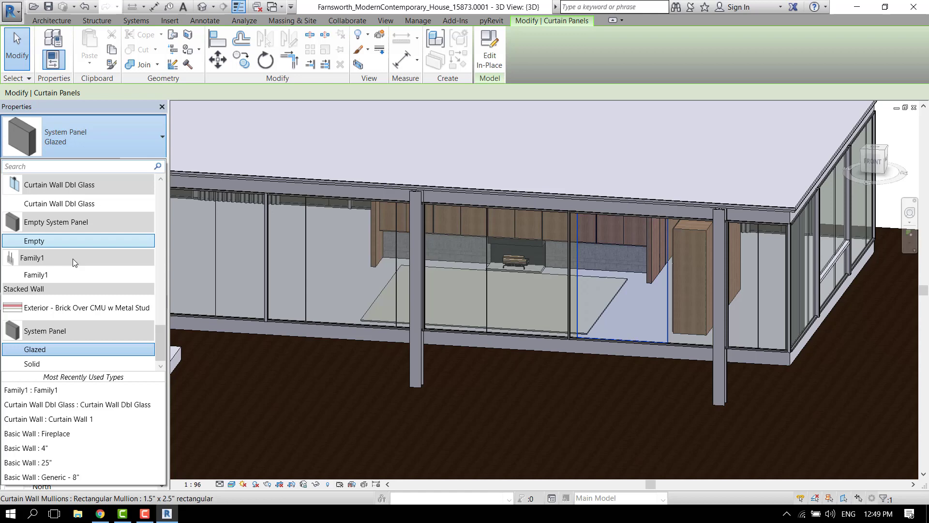
left_click(47, 274)
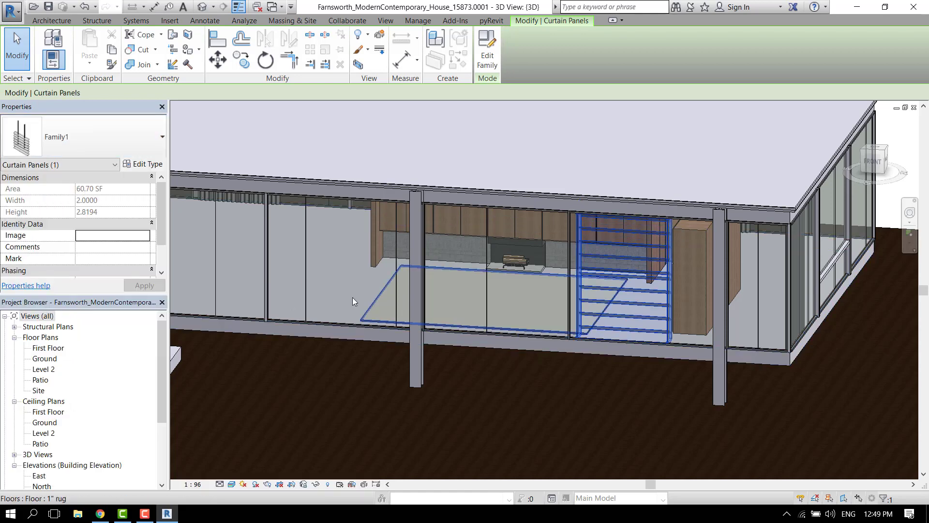
middle_click_drag(352, 297, 501, 265, "shift")
scroll(488, 305, "up", 5)
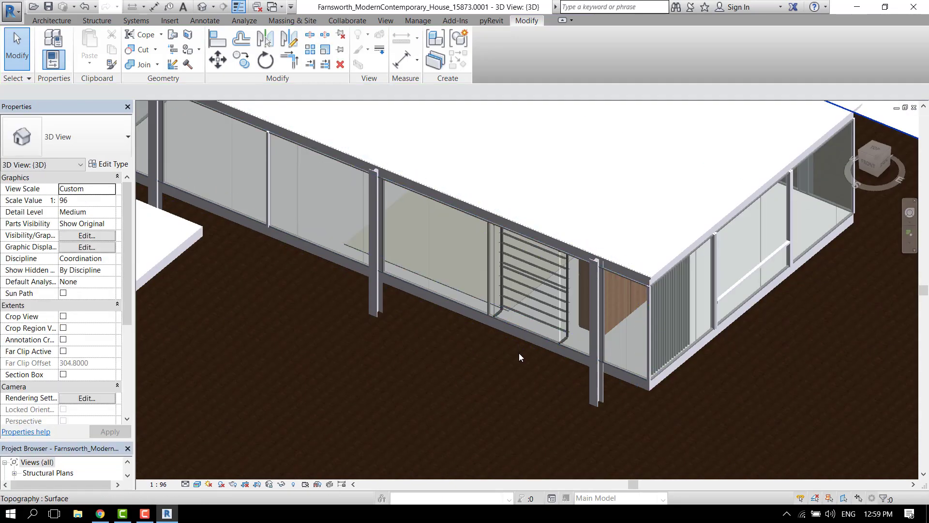
middle_click_drag(521, 355, 509, 322, "shift")
scroll(159, 355, "up", 3)
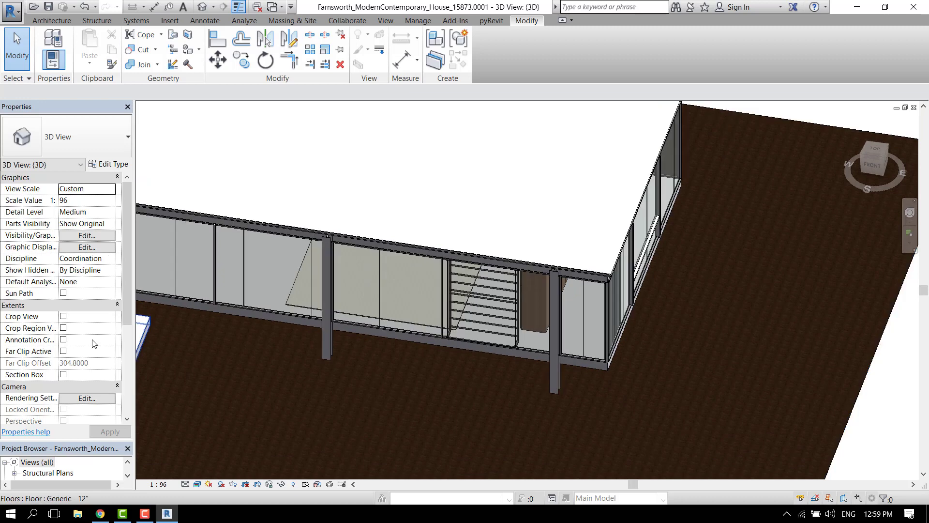
scroll(94, 343, "down", 5)
scroll(94, 332, "up", 5)
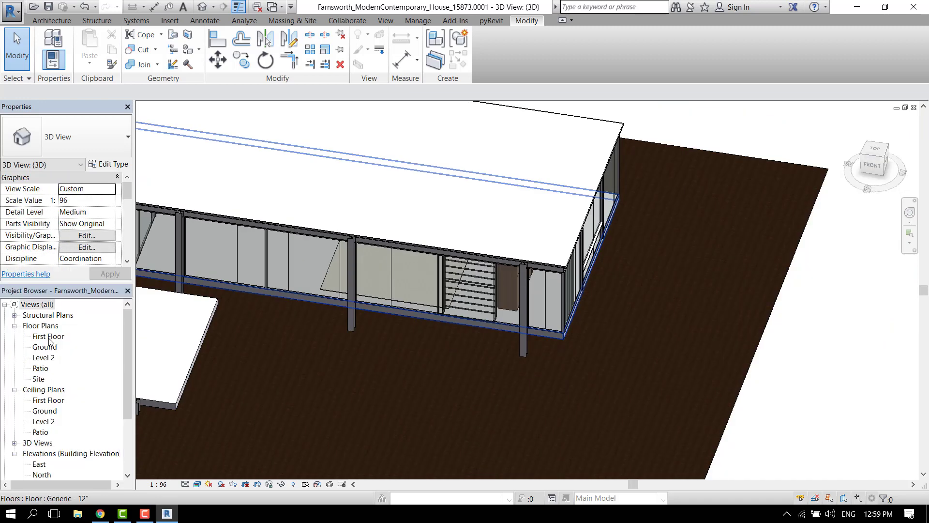
Flip the front curtain wall's orientation in the First Floor plan, then return to 3D
double_click(50, 336)
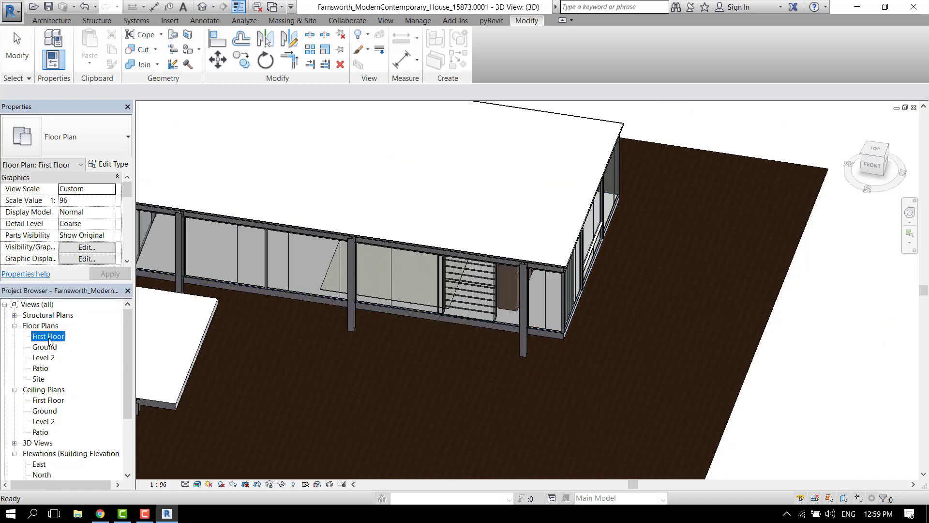
scroll(308, 304, "down", 2)
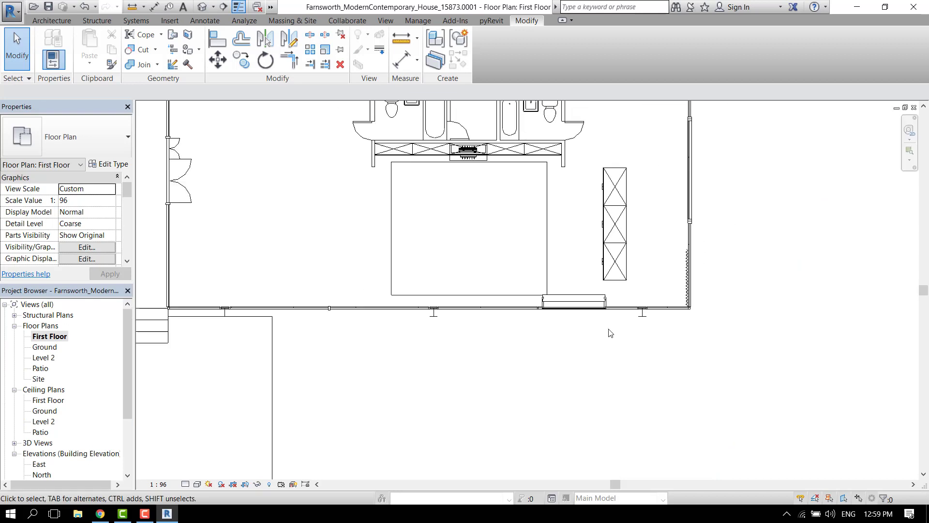
left_click(342, 311)
scroll(435, 303, "up", 2)
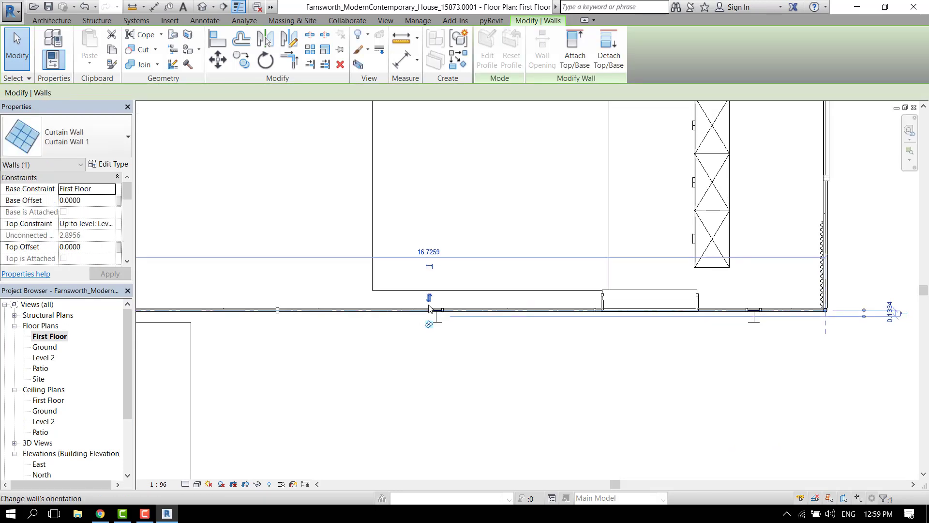
left_click(430, 298)
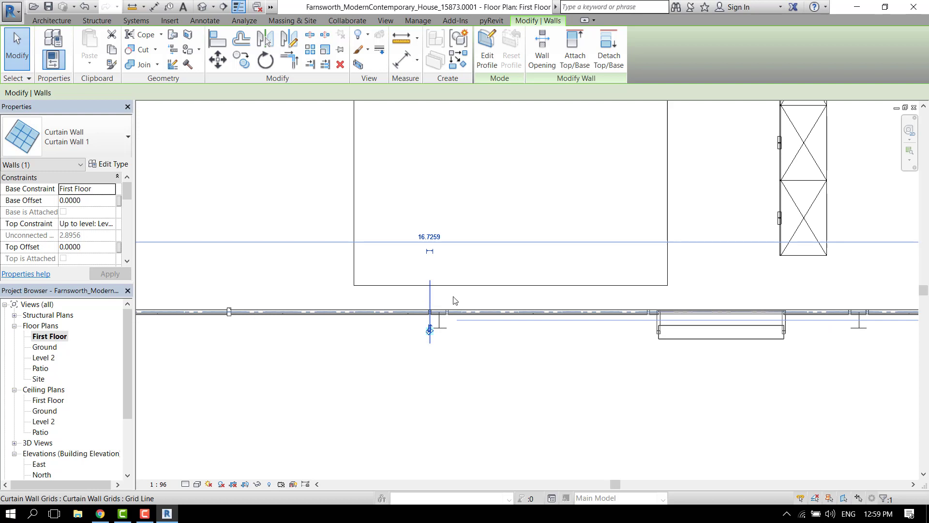
scroll(664, 335, "down", 3)
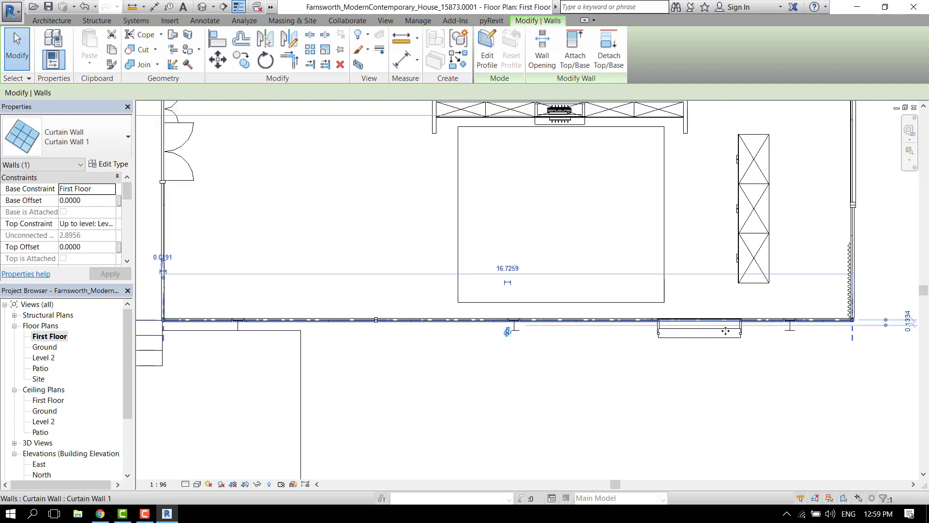
scroll(746, 348, "up", 1)
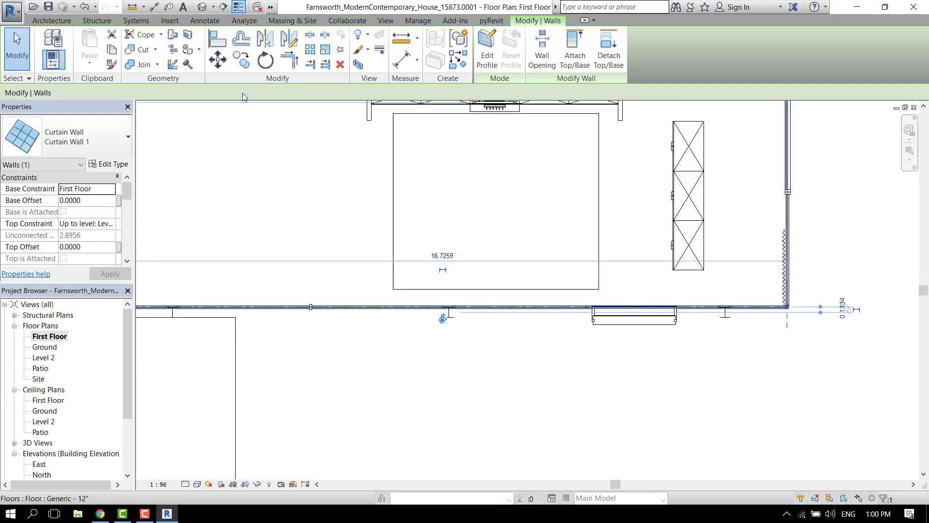
left_click(202, 7)
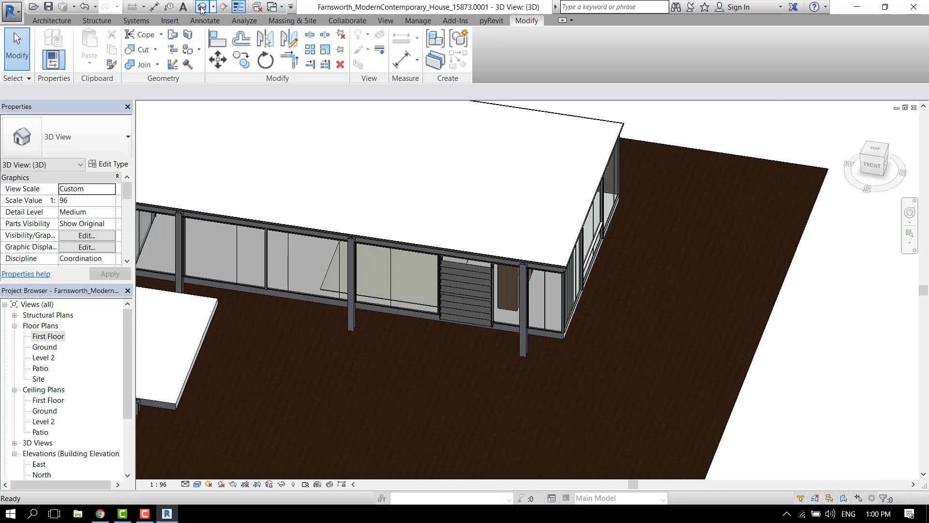
Orbit around the house to a low view facing the front curtain wall
scroll(412, 284, "down", 3)
middle_click_drag(475, 350, 346, 328, "shift")
scroll(507, 289, "up", 3)
scroll(507, 289, "up", 2)
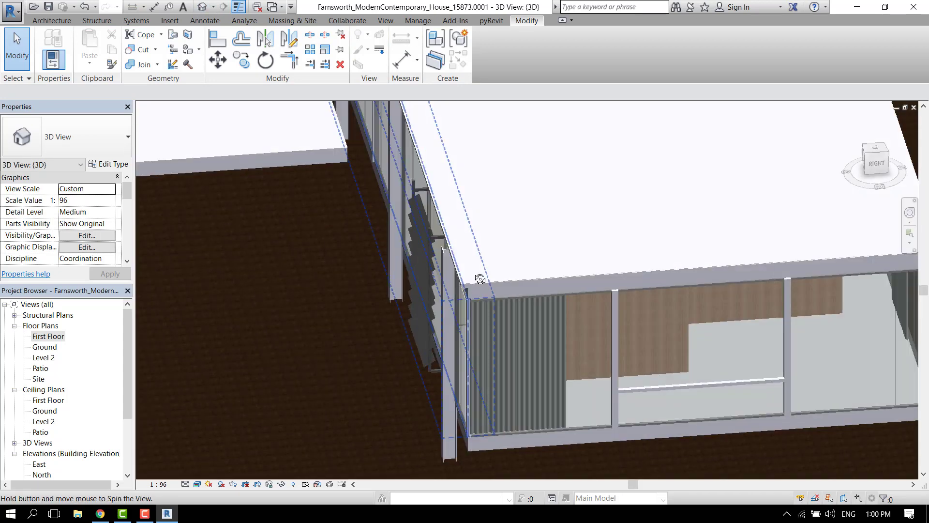
middle_click_drag(507, 289, 261, 269, "shift")
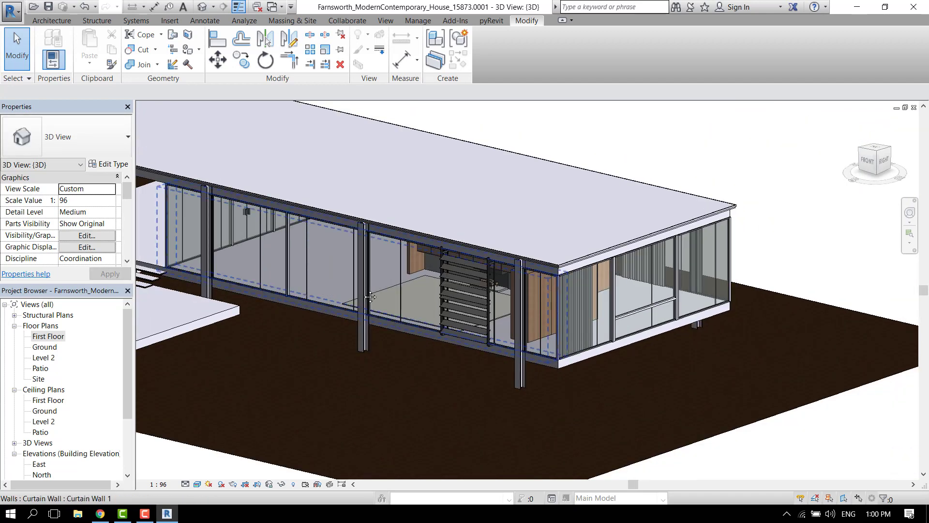
middle_click_drag(370, 296, 280, 318, "shift")
scroll(398, 271, "up", 3)
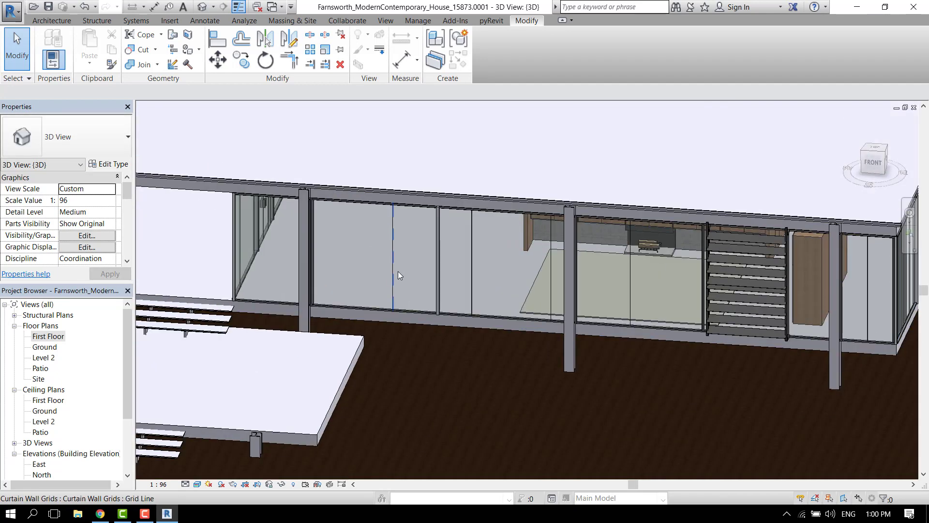
Change two more glazed front panels to the Family1 louvered type and zoom to fit
key("Tab")
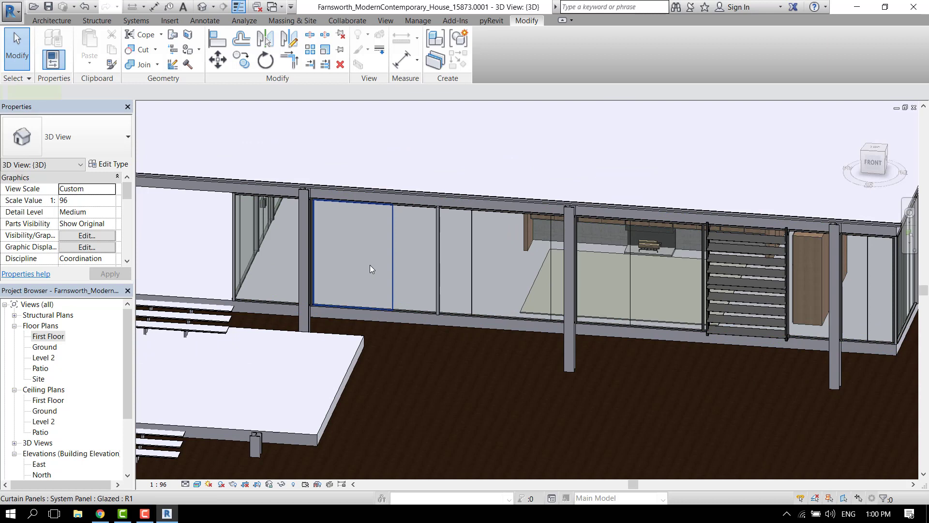
left_click(369, 265)
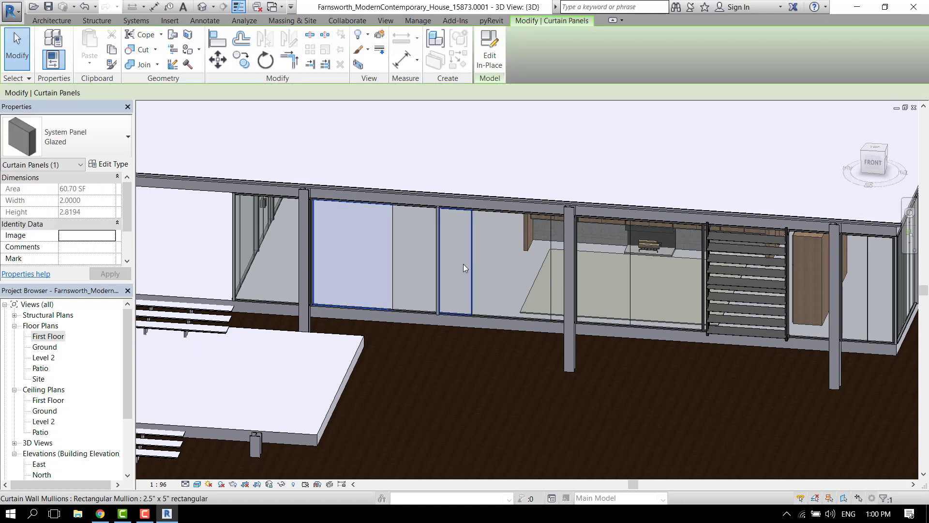
left_click(495, 263, "ctrl")
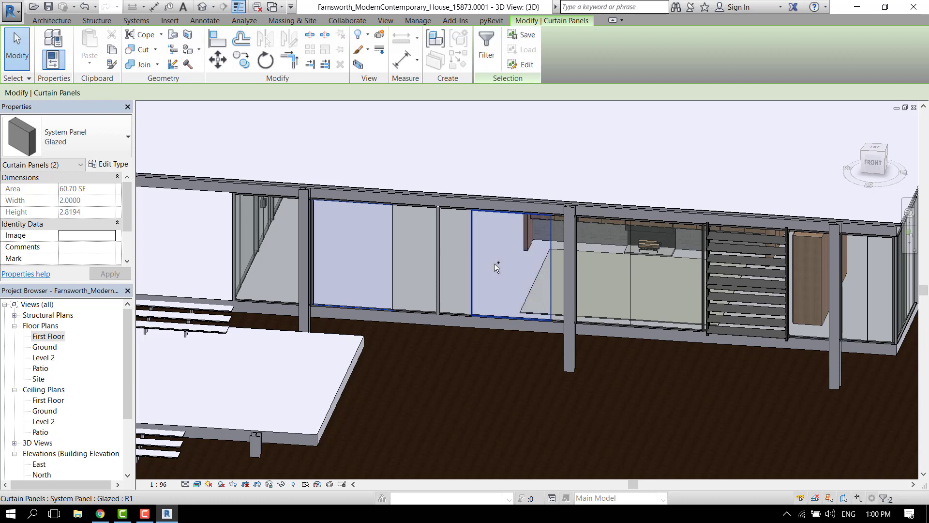
left_click(79, 138)
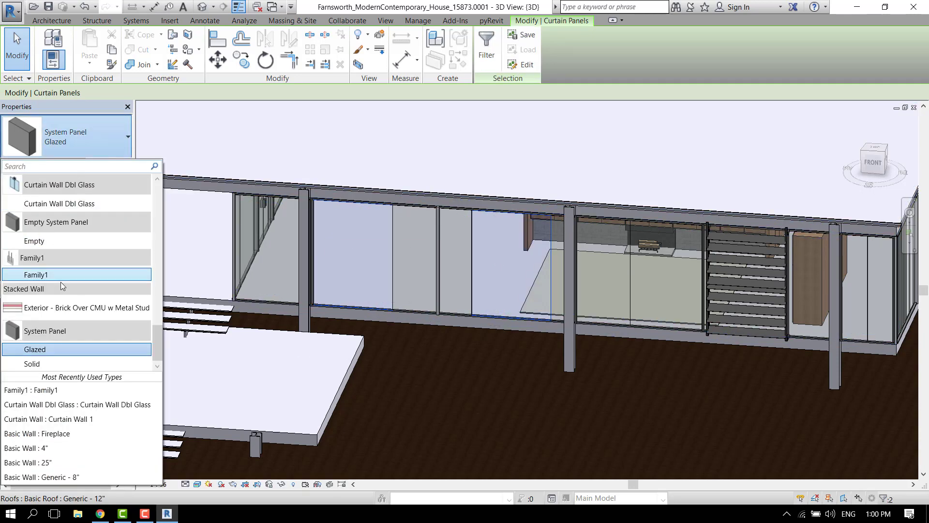
left_click(48, 275)
key("z")
key("f")
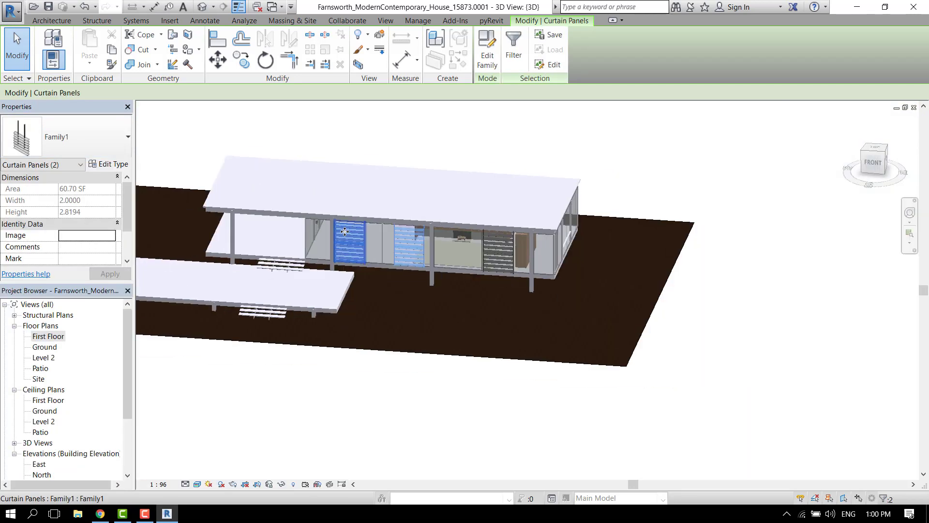
key("Escape")
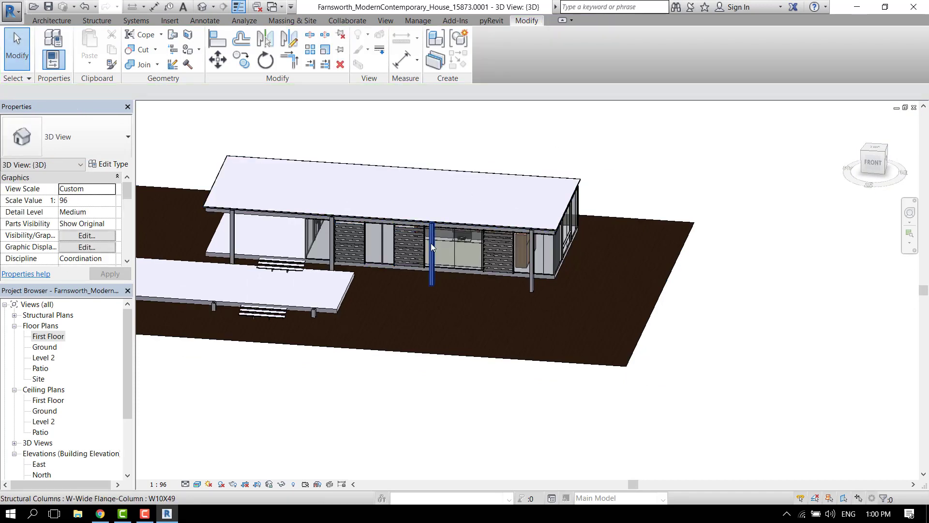
scroll(431, 243, "up", 5)
scroll(513, 290, "down", 2)
middle_click_drag(434, 310, 470, 333, "shift")
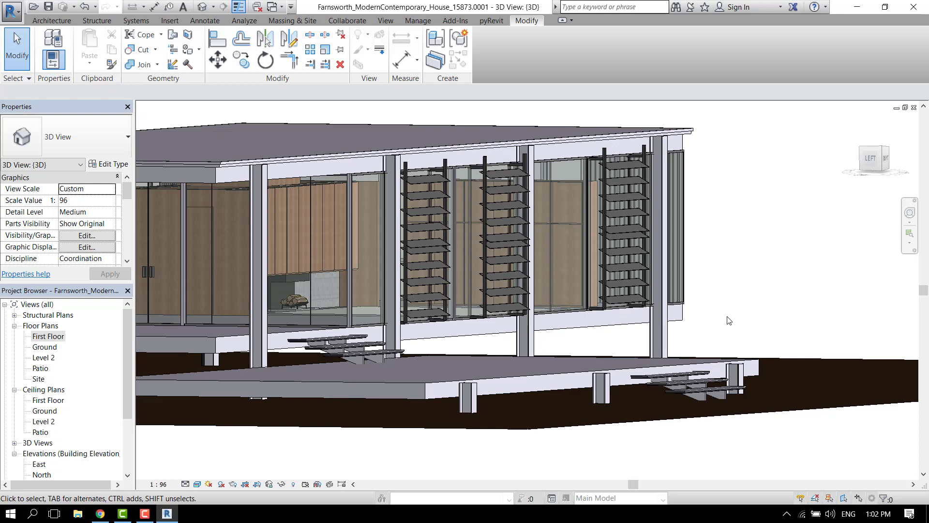
middle_click_drag(691, 331, 631, 334, "shift")
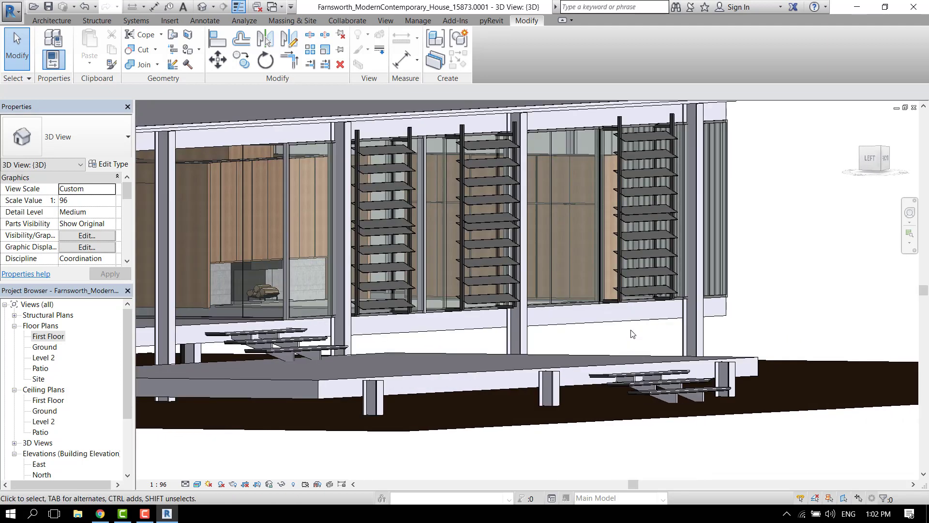